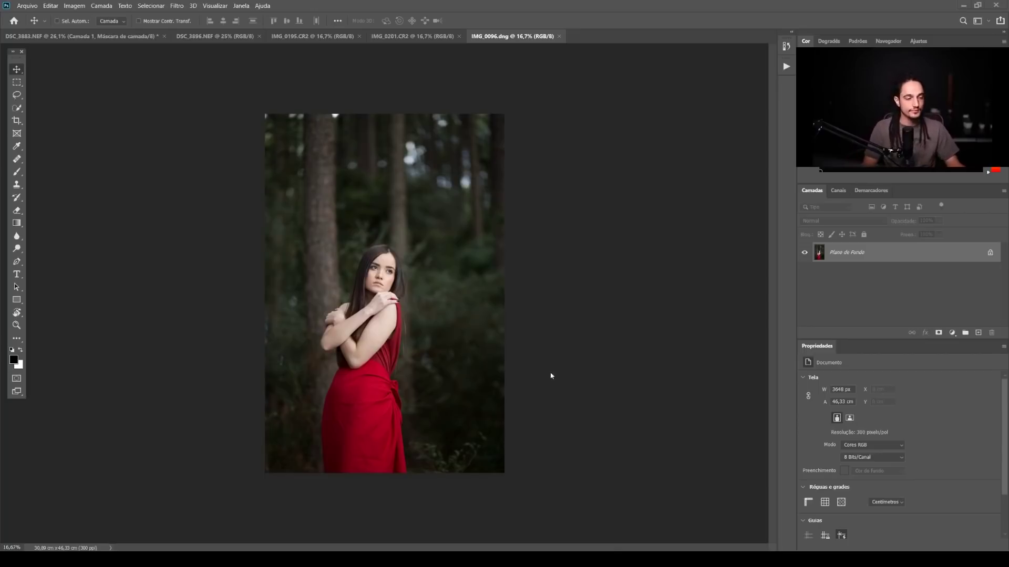
Step: Duplicate the background layer of the portrait with the red dress
left_click_drag(354, 450, 429, 439)
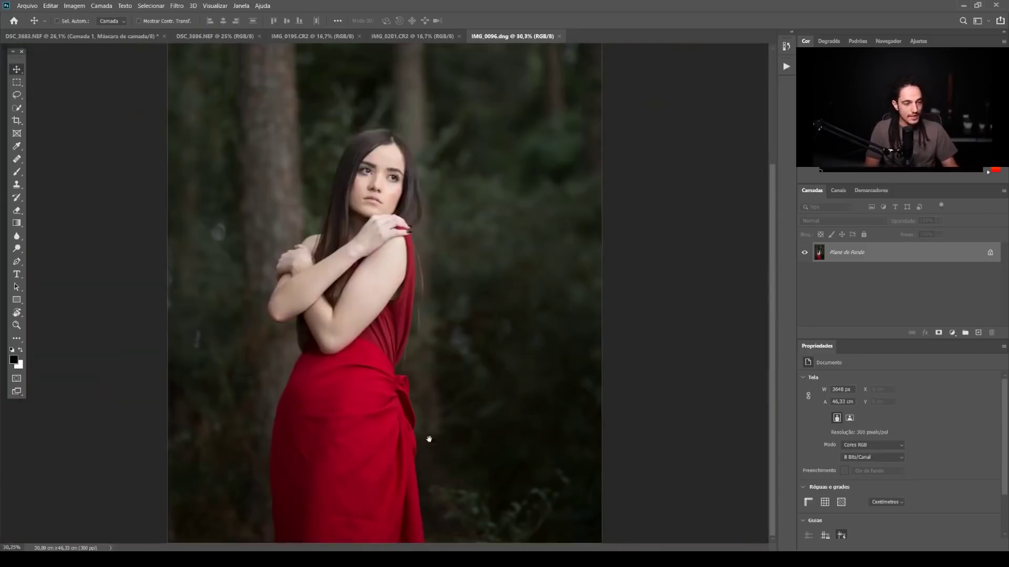
key("ctrl")
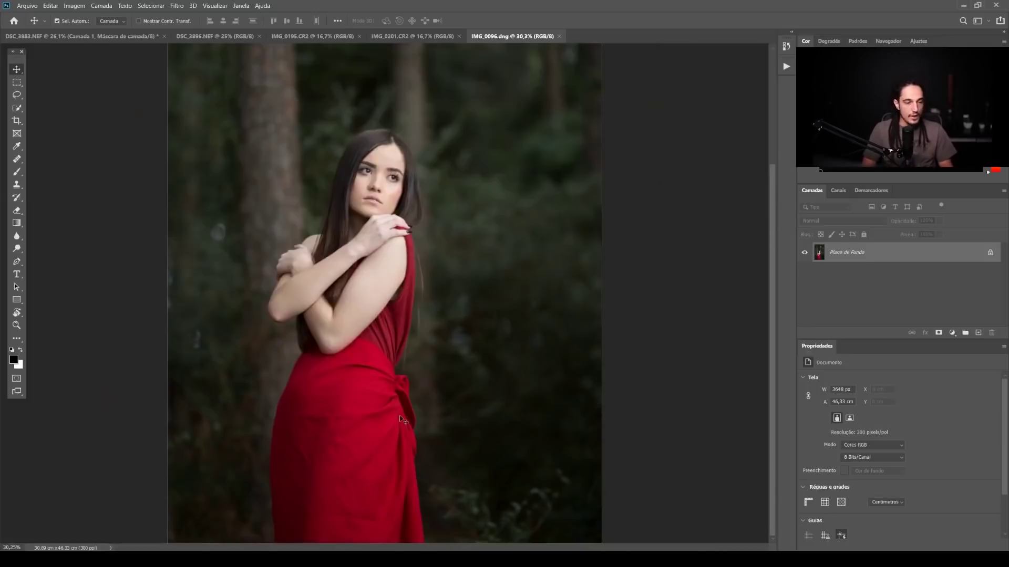
key("ctrl+j")
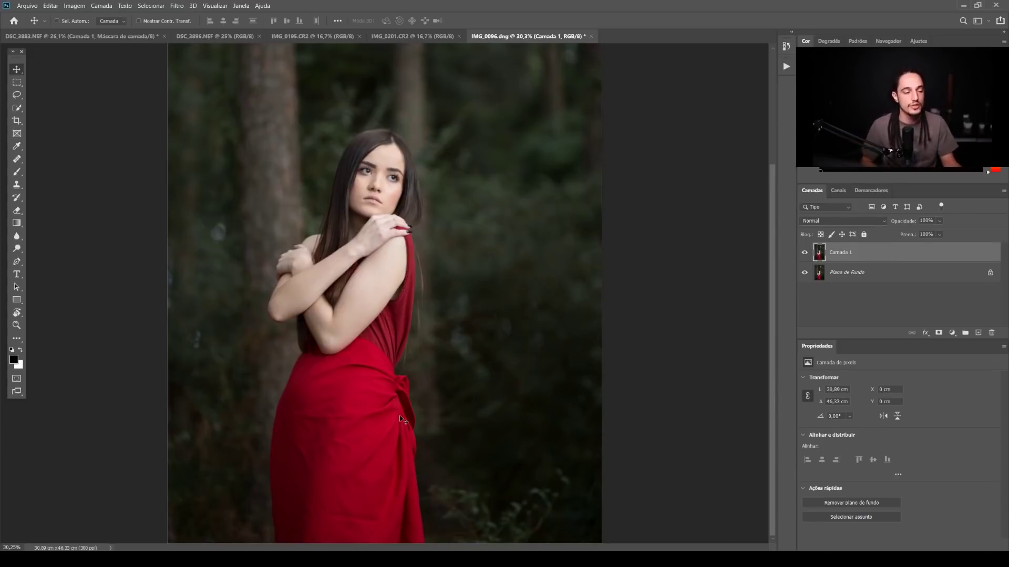
Step: Examine the red skirt, its side knot and the surrounding background, both up close and in the wider picture
scroll(366, 460, "up", 7)
left_click_drag(371, 456, 560, 270)
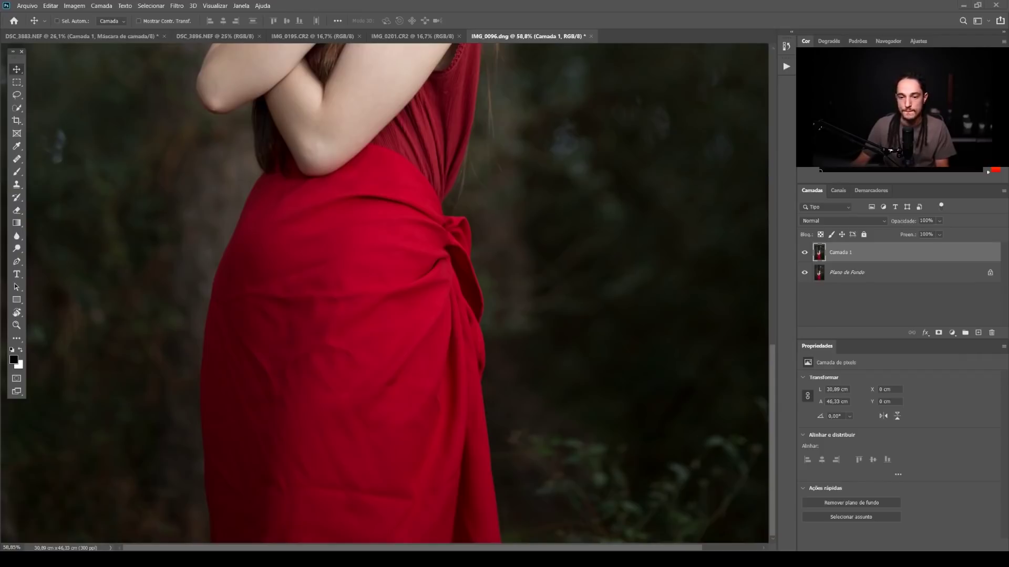
scroll(529, 315, "up", 5)
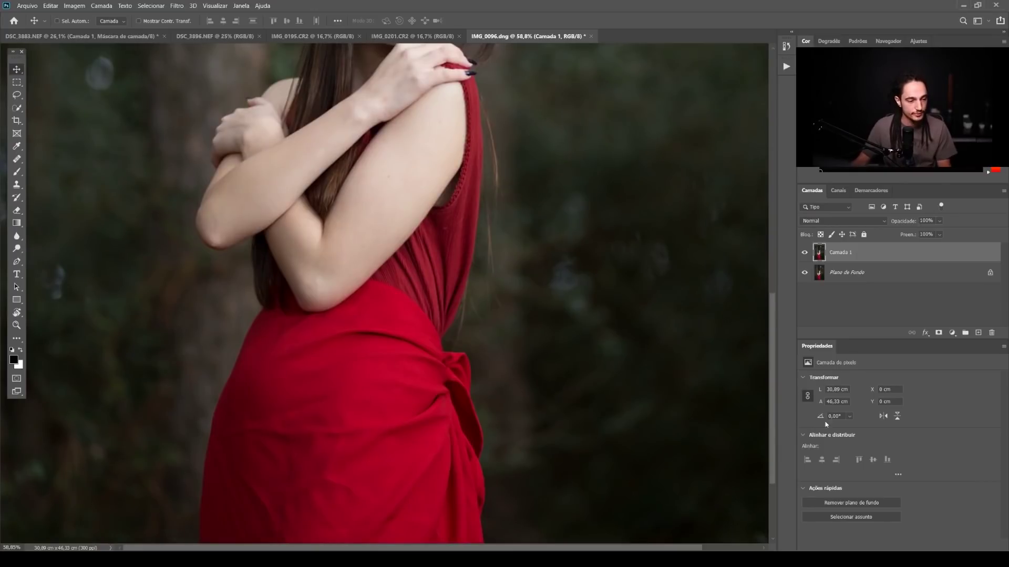
left_click_drag(628, 448, 631, 363)
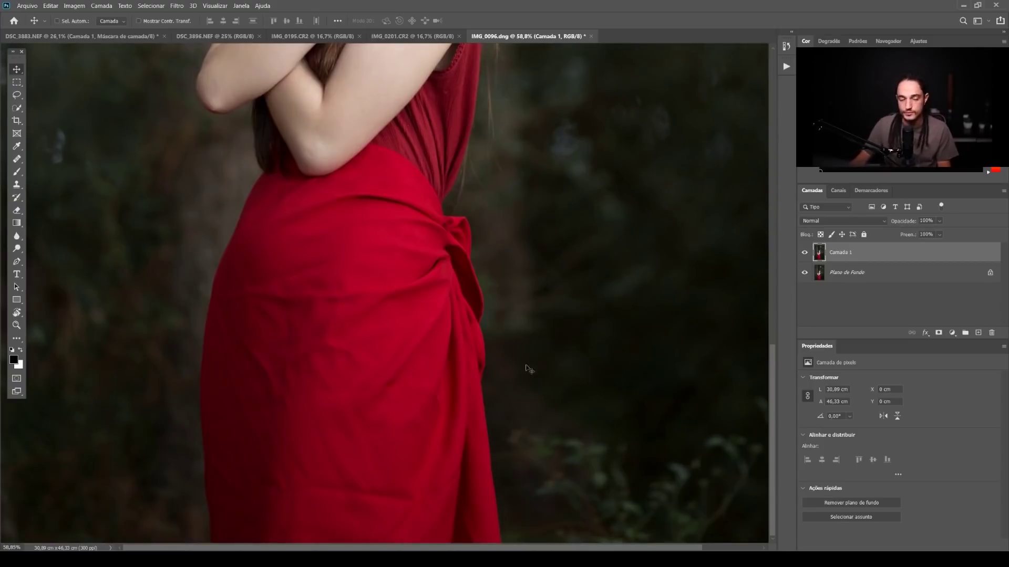
key("ctrl+0")
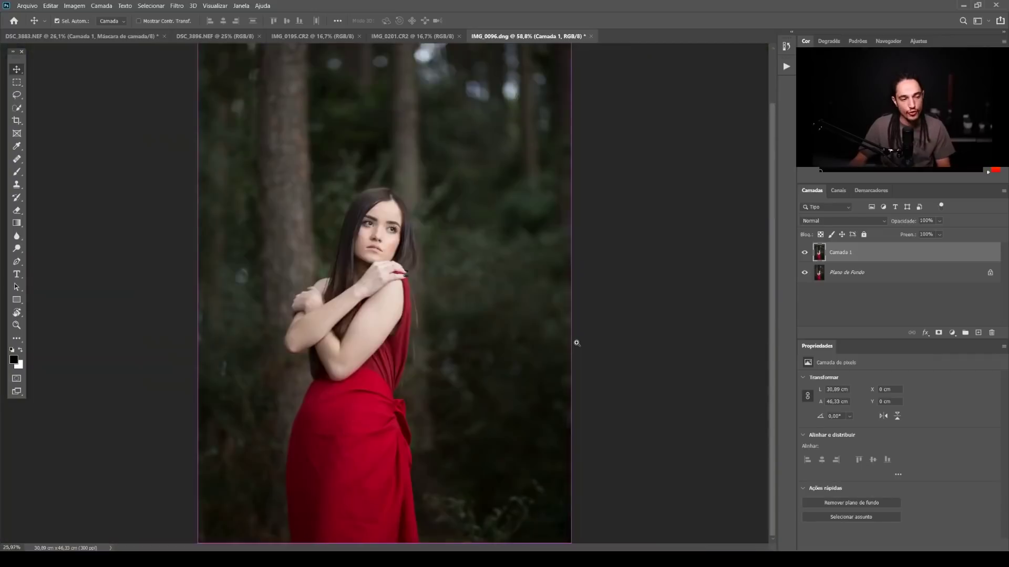
left_click_drag(457, 456, 481, 367)
mouse_move(428, 332)
left_mouse_down()
mouse_move(459, 331)
mouse_move(440, 327)
left_mouse_up()
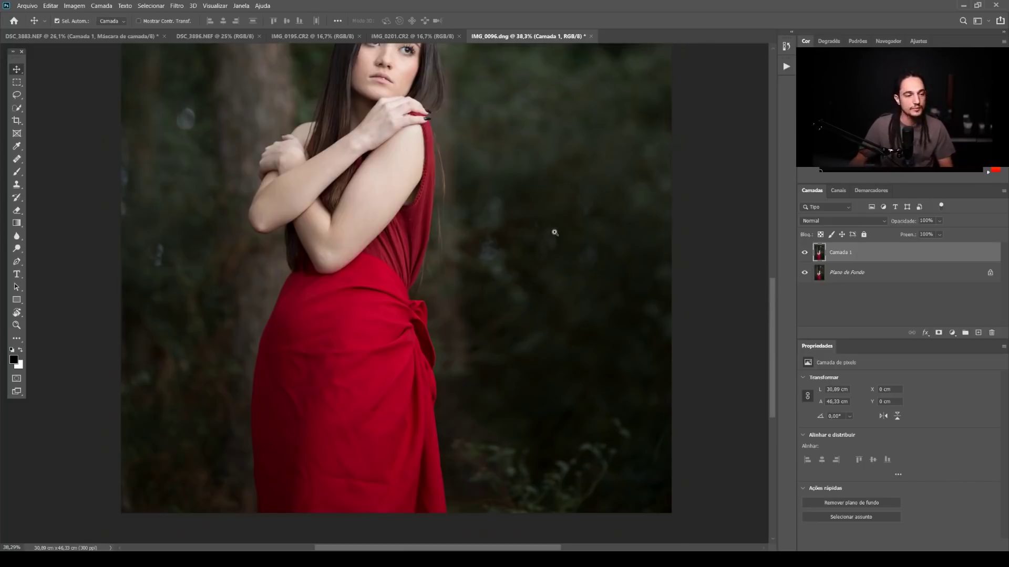
scroll(531, 361, "up", 1)
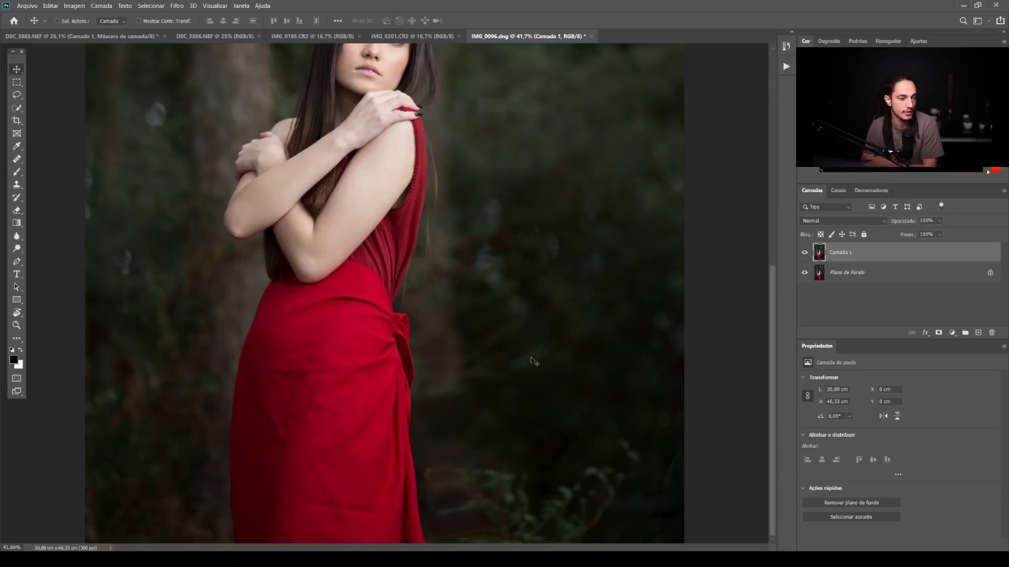
key("p")
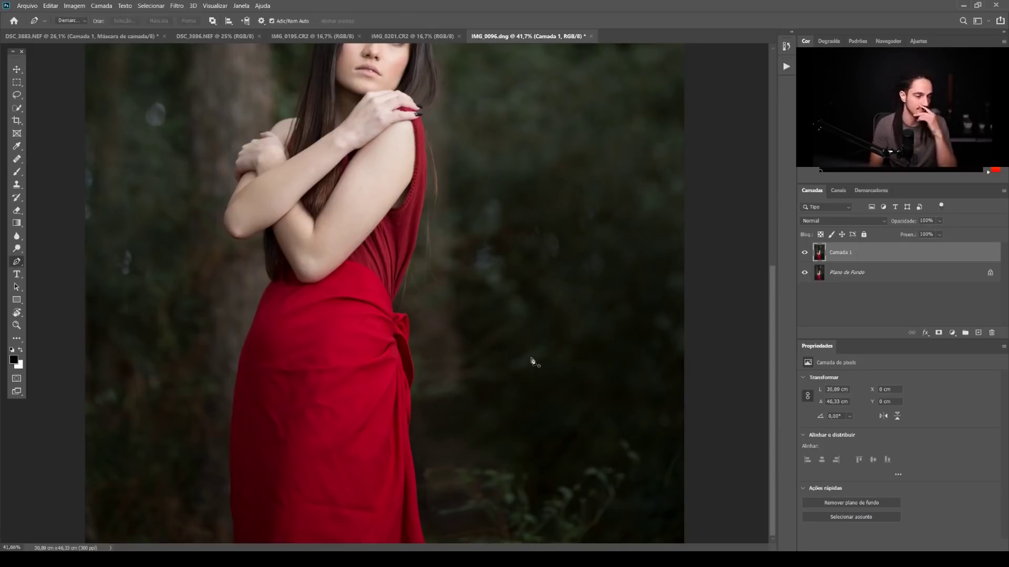
left_click_drag(226, 377, 265, 198)
left_click_drag(347, 239, 329, 242)
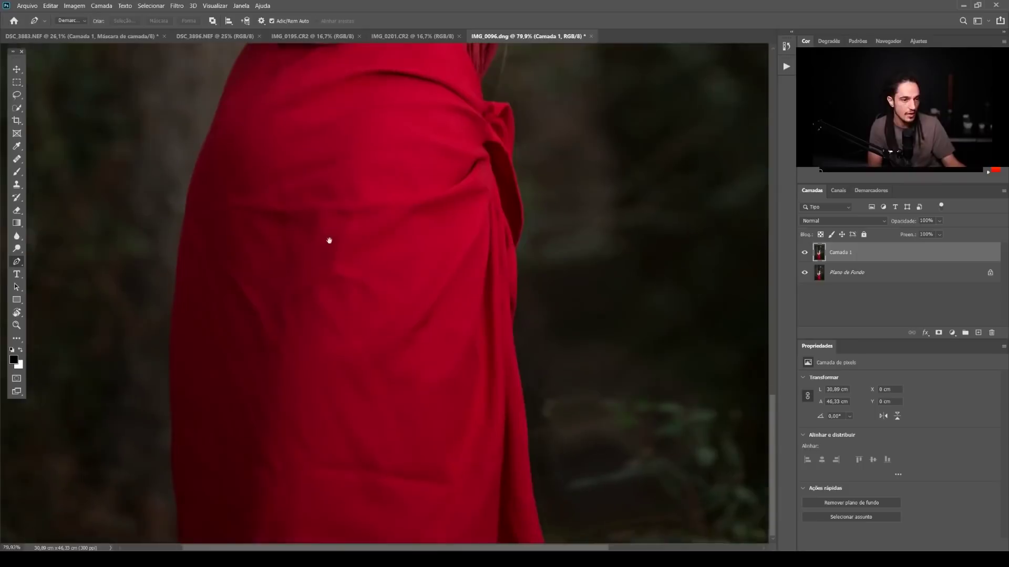
left_click_drag(397, 218, 405, 277)
left_click_drag(462, 231, 477, 215)
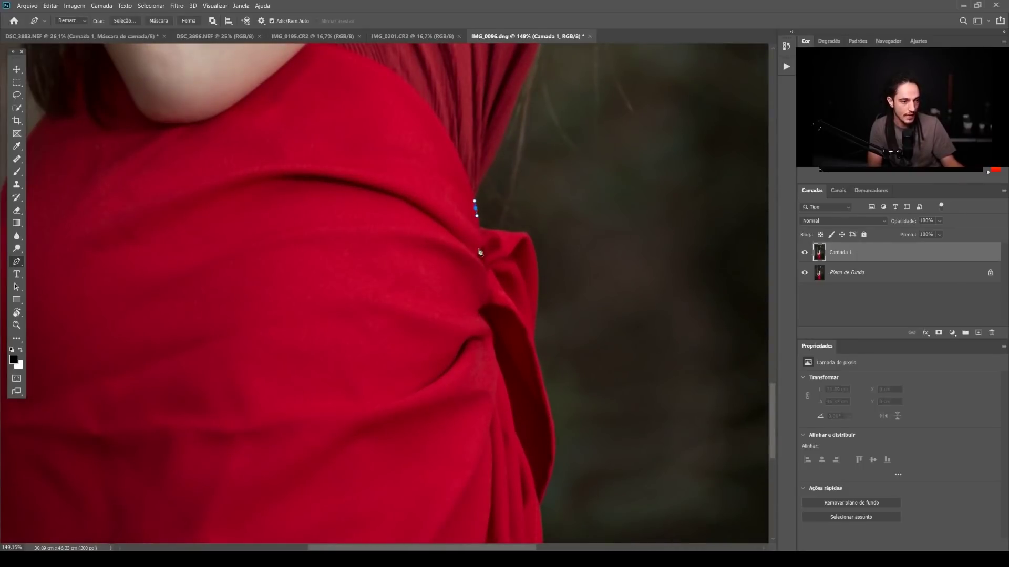
key("Escape")
key("l")
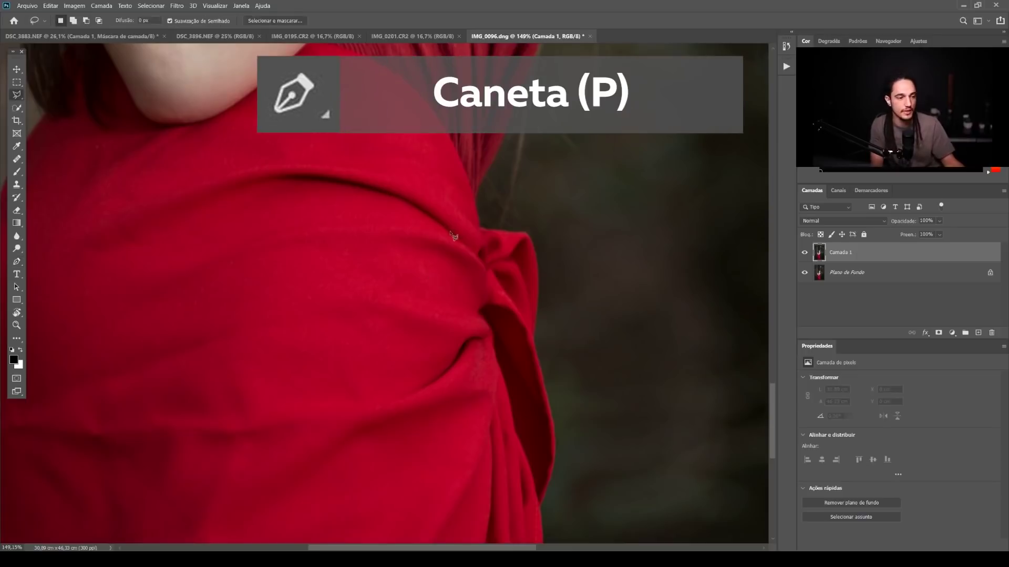
key("shift+l")
key("shift+l")
key("shift+l")
key("shift+l")
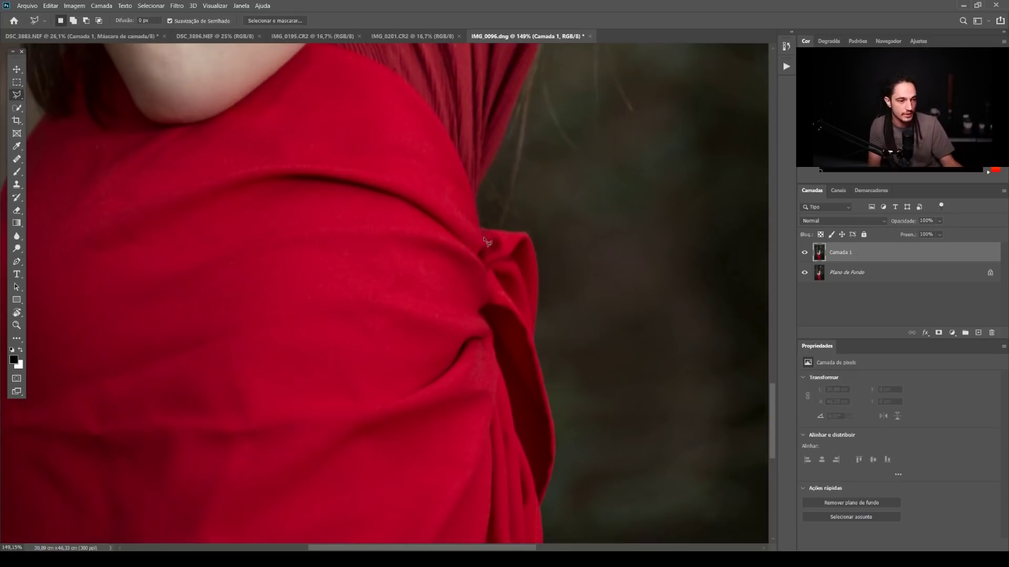
Step: Start a Pen path at the waist above the side knot and place anchor points down past the knot
key("p")
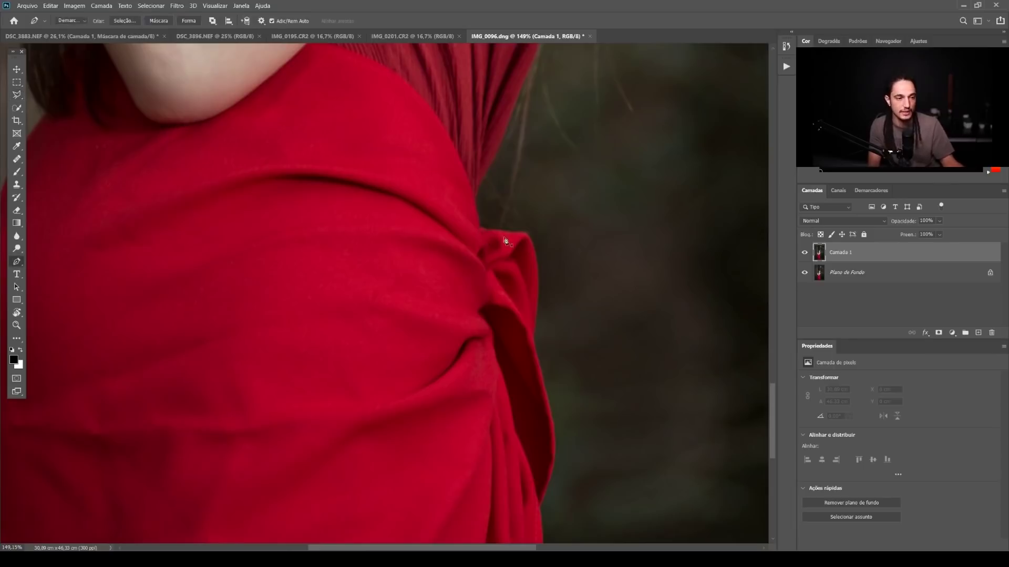
left_click_drag(475, 204, 477, 213)
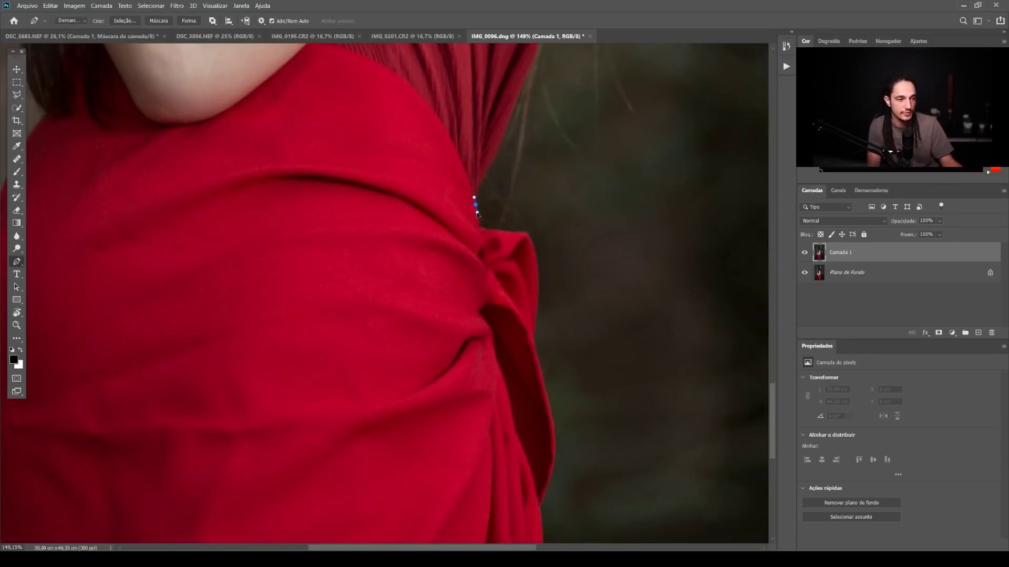
left_click_drag(483, 274, 486, 295)
left_click_drag(490, 335, 493, 349)
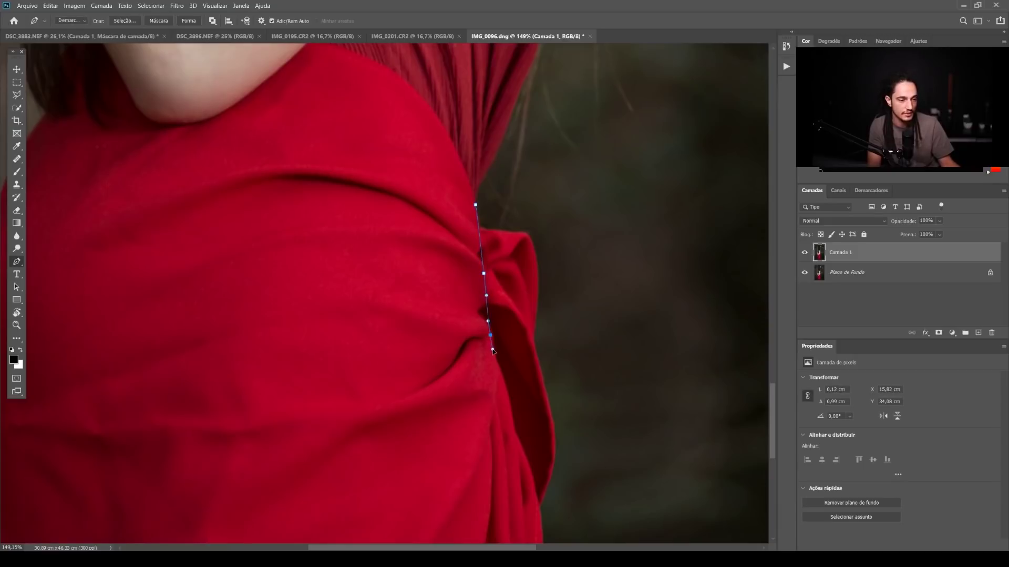
left_click_drag(489, 384, 451, 246)
left_click_drag(479, 321, 486, 381)
Step: Continue the Pen path down the upper part of the skirt's side fold below the knot
scroll(462, 295, "down", 6)
scroll(462, 295, "right", 1)
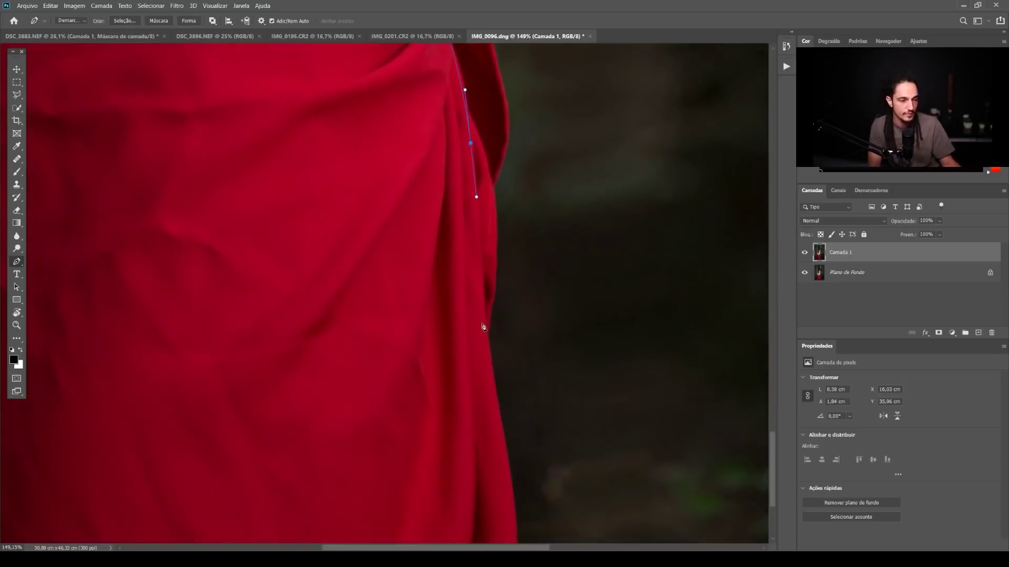
left_click_drag(486, 326, 491, 398)
scroll(491, 378, "down", 5)
scroll(491, 378, "right", 1)
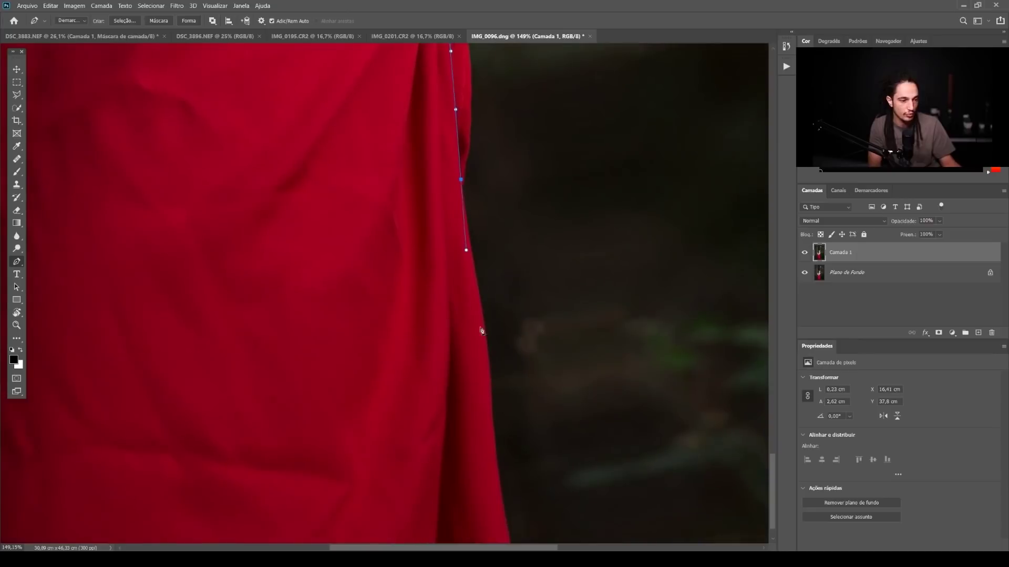
left_click_drag(489, 358, 492, 401)
left_click_drag(486, 329, 461, 283)
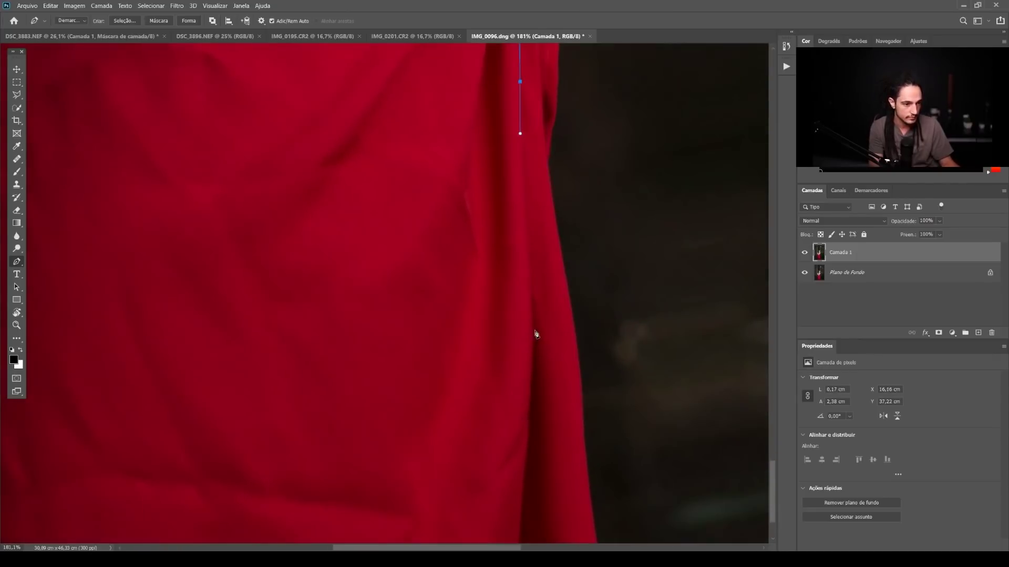
Step: Extend the Pen path along the lower skirt fold to just beyond the image's bottom edge, using full-screen mode for room outside the canvas
left_click_drag(532, 325, 541, 464)
scroll(557, 247, "down", 3)
scroll(556, 247, "left", 1)
scroll(541, 468, "left", 1)
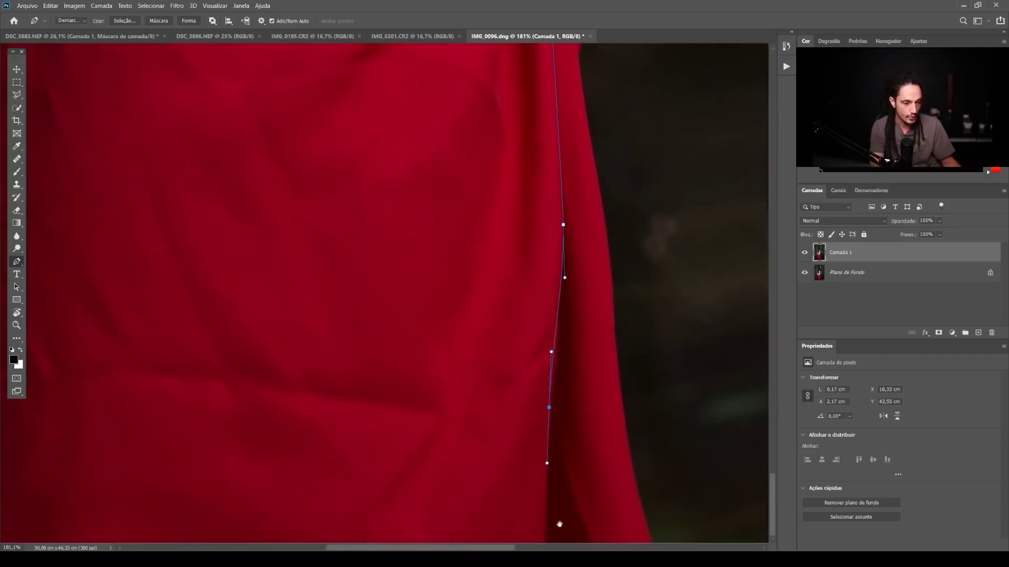
left_click(547, 541)
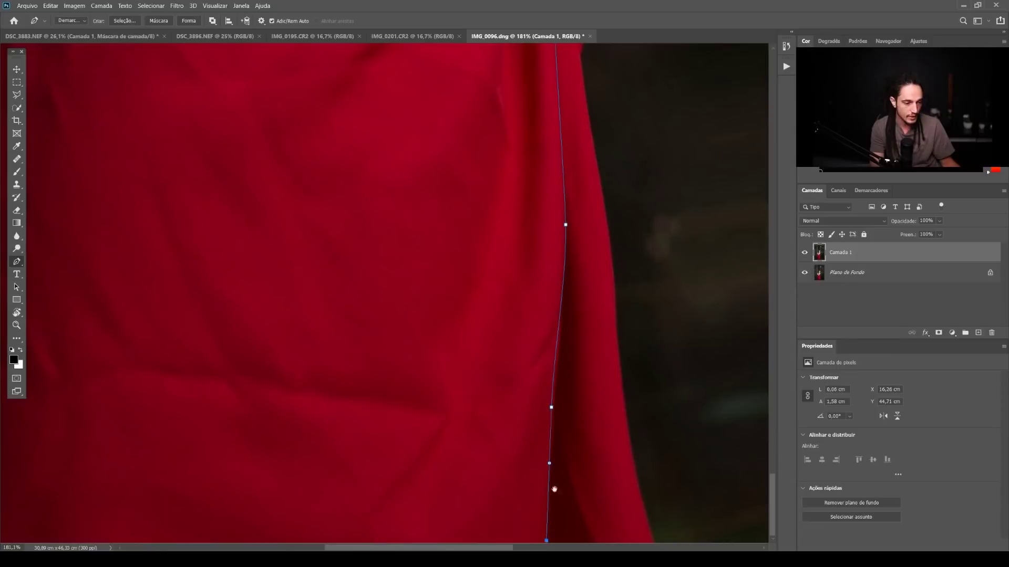
key("f")
left_click_drag(420, 416, 387, 202)
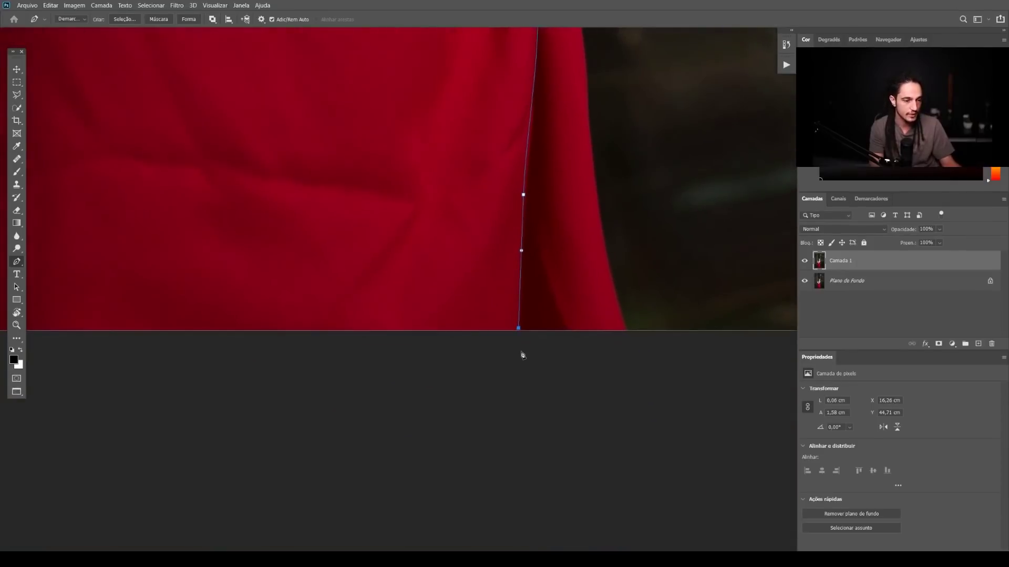
left_click_drag(529, 366, 466, 484)
Step: Close the Pen path with a wide curve through the dark background beside the skirt, back up to the starting point at the waist
left_click_drag(512, 453, 496, 380)
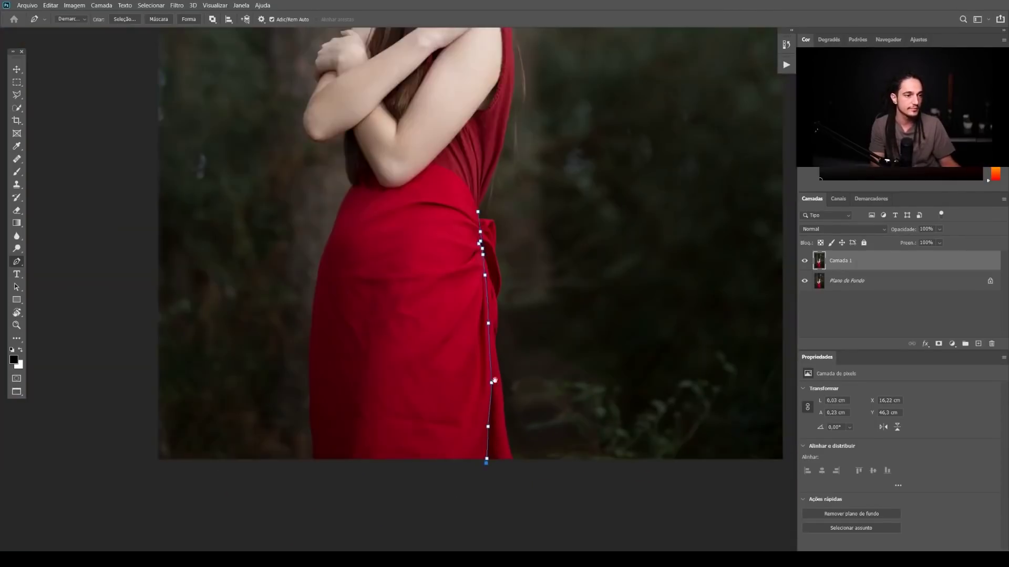
left_click_drag(532, 438, 545, 434)
scroll(578, 383, "down", 2)
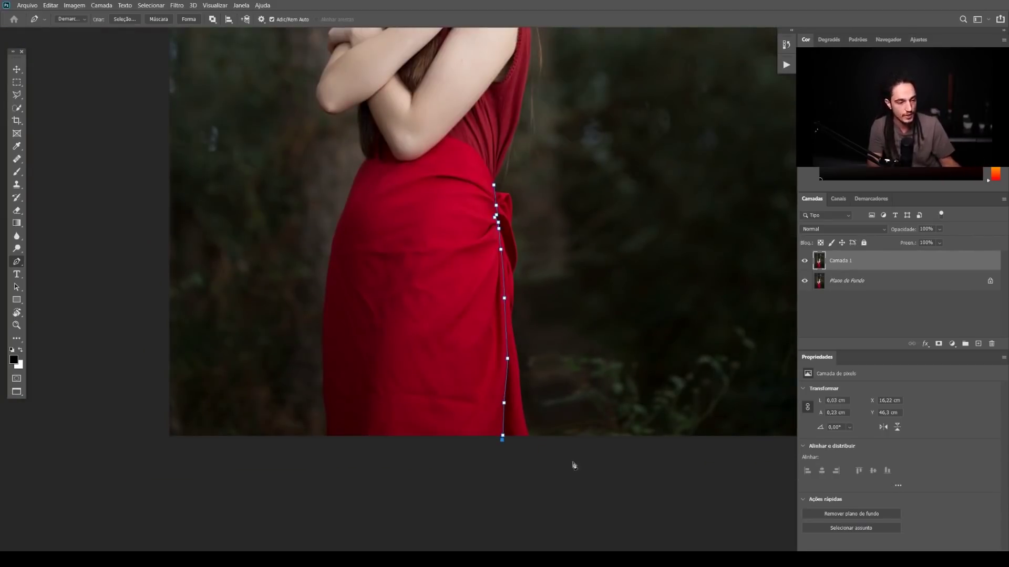
left_click_drag(570, 464, 585, 424)
left_click(595, 362)
left_click_drag(590, 272, 584, 258)
left_click(571, 185)
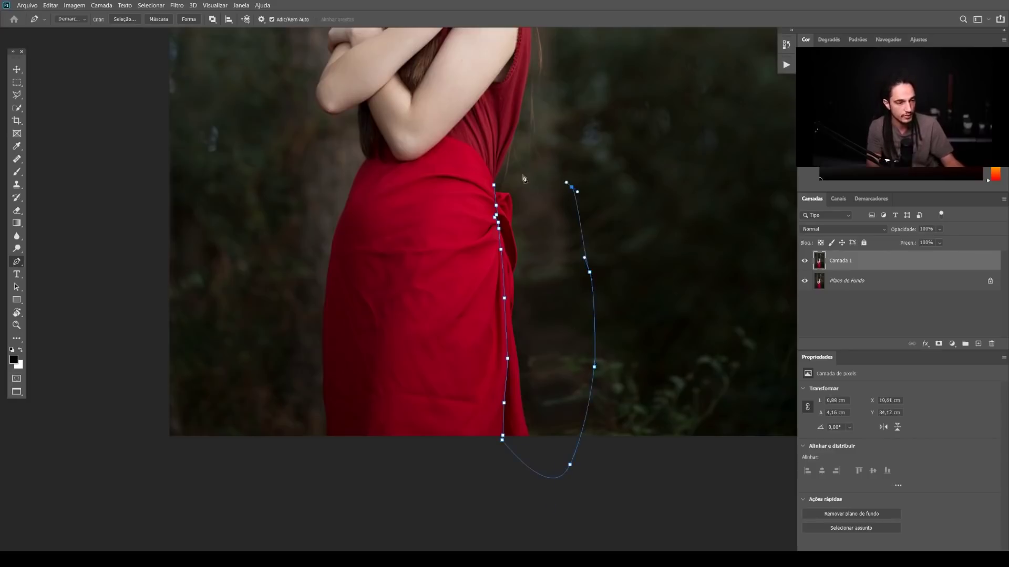
left_click(547, 156)
left_click(494, 185)
key("ctrl+plus")
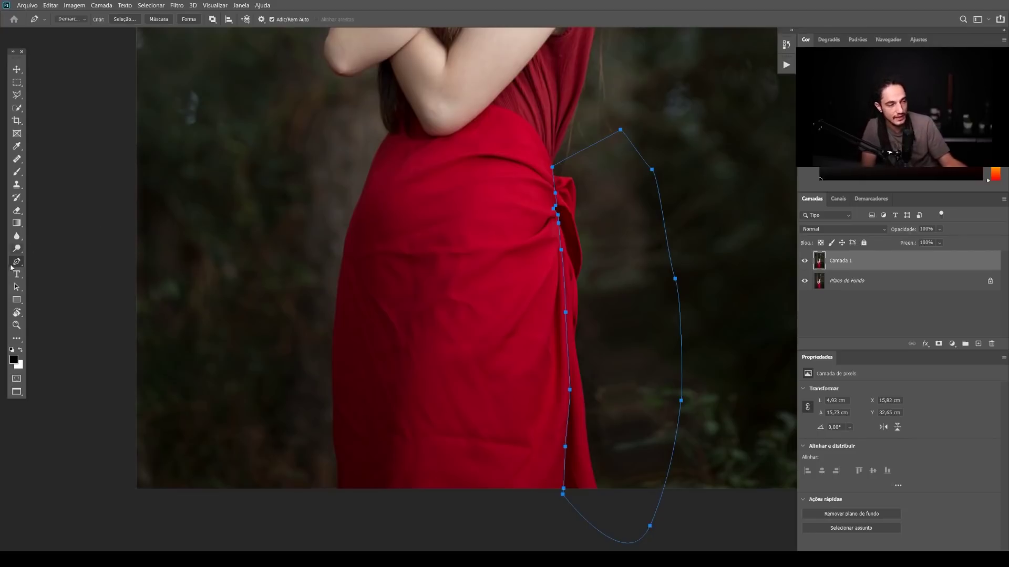
Step: Check the work path in the document's list of paths and return to the list of layers
right_click(618, 196)
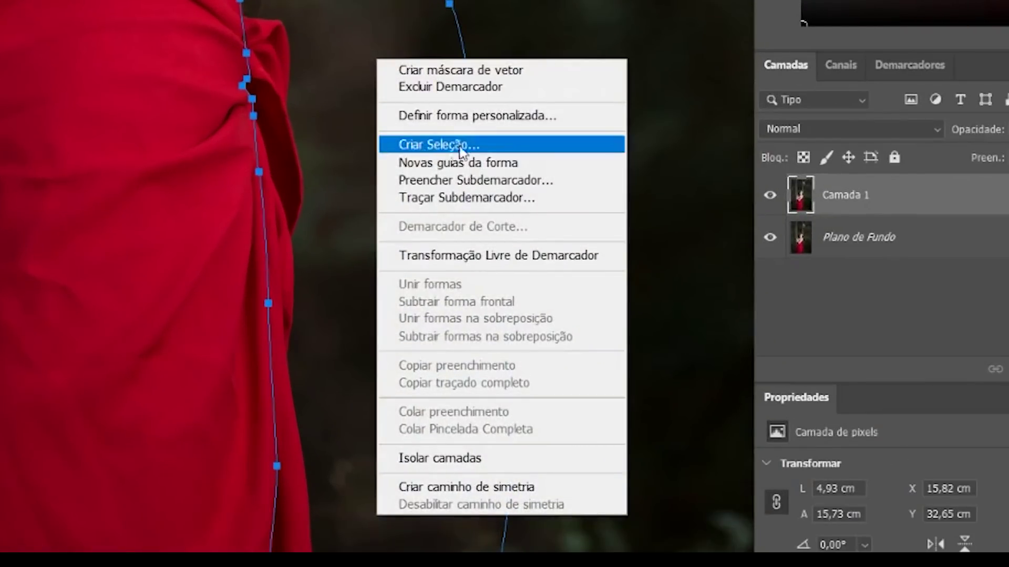
left_click(460, 150)
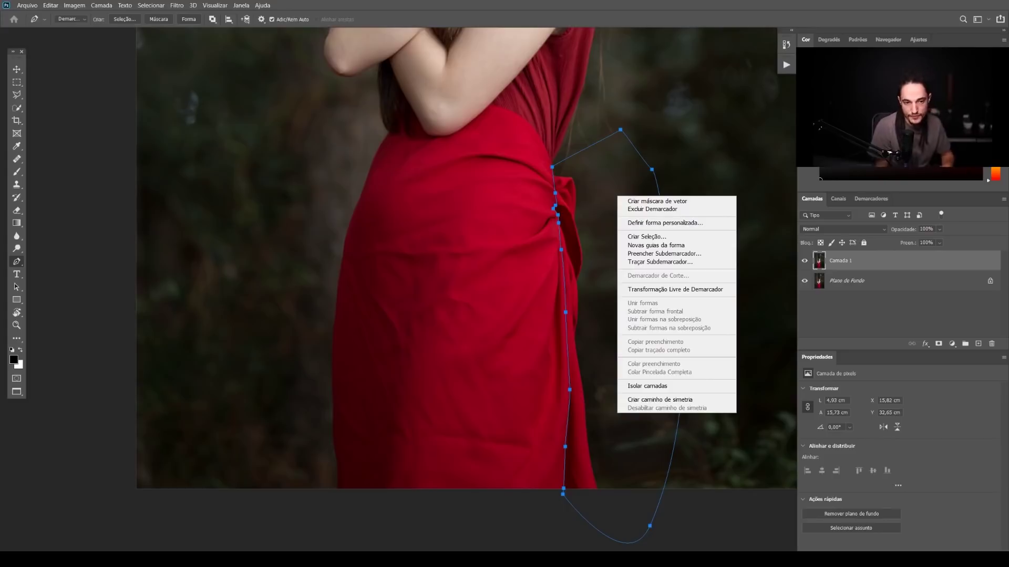
left_click(871, 200)
left_click(871, 199)
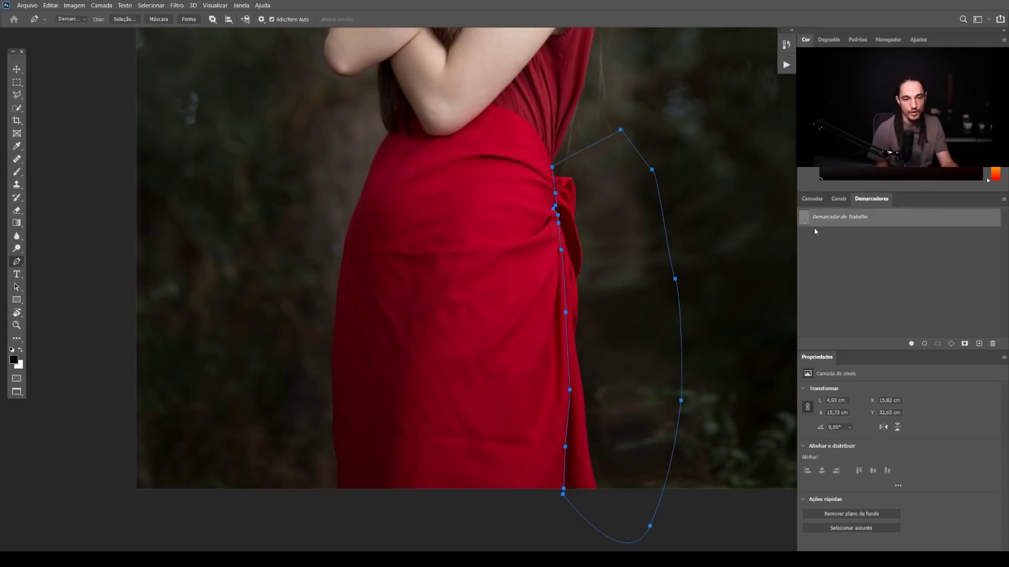
left_click(812, 199)
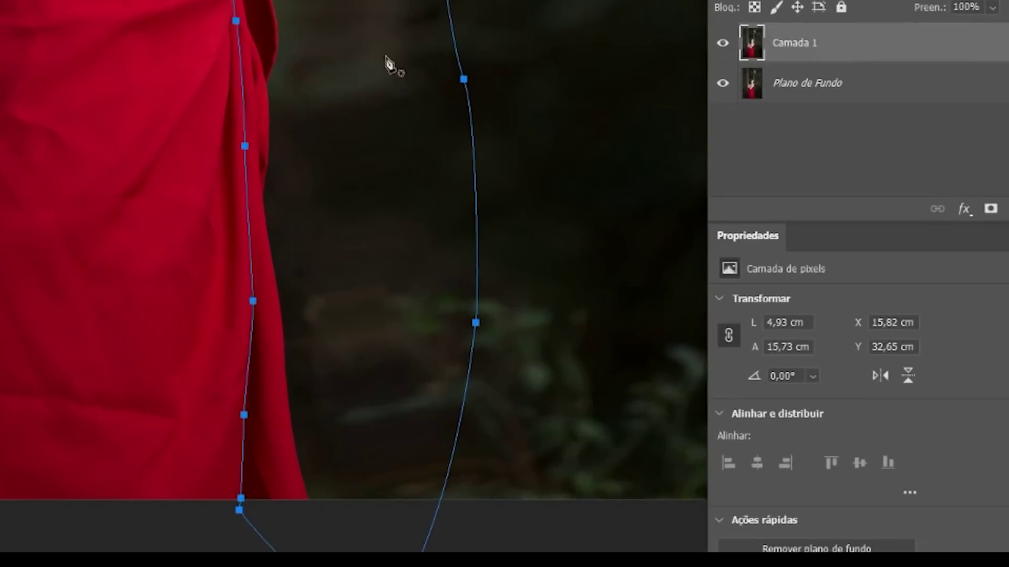
Step: Convert the path into a new selection with a 0.5-pixel feather radius and anti-aliasing on
right_click(637, 269)
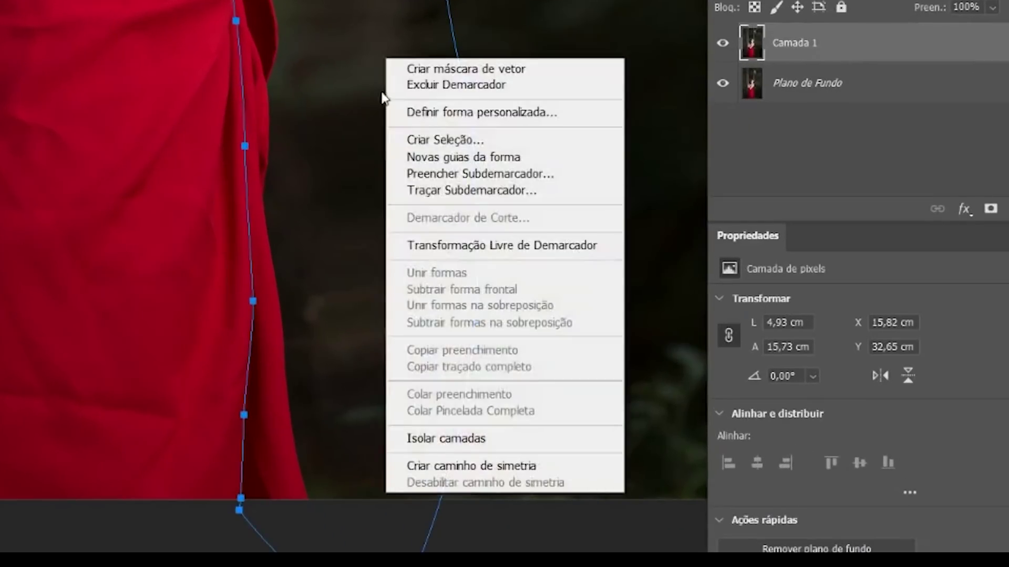
left_click(422, 141)
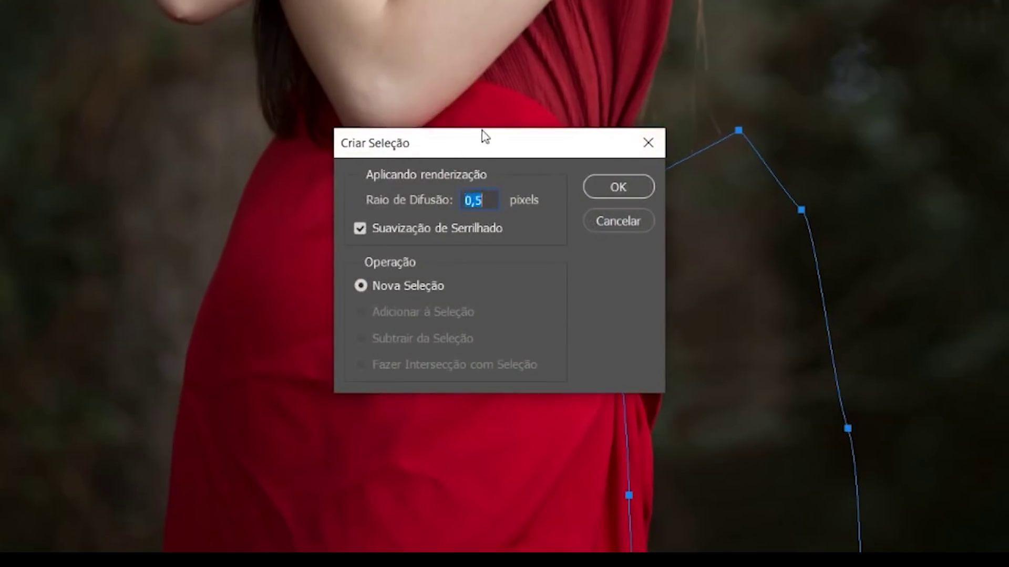
left_click_drag(509, 146, 298, 114)
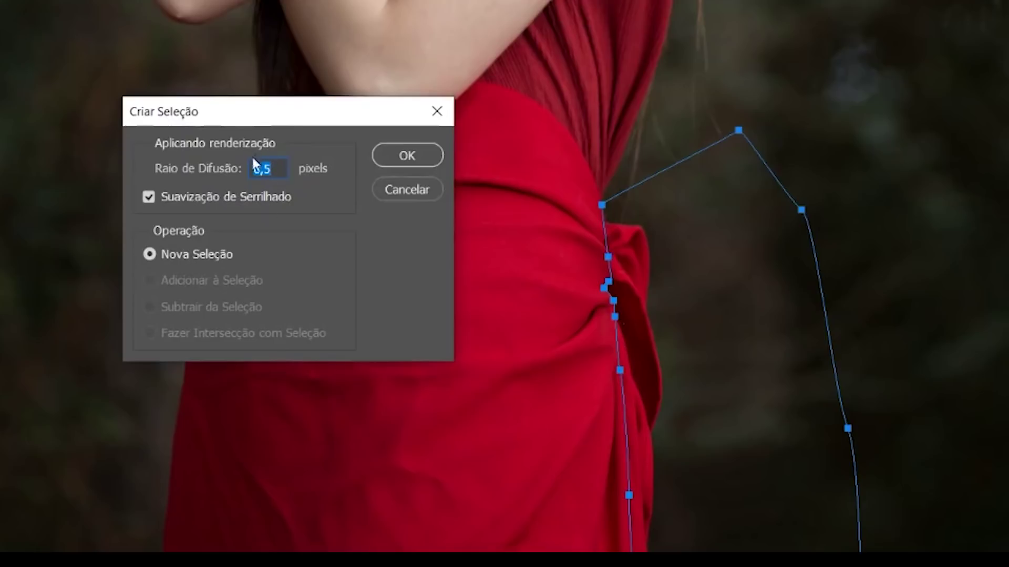
left_click(415, 156)
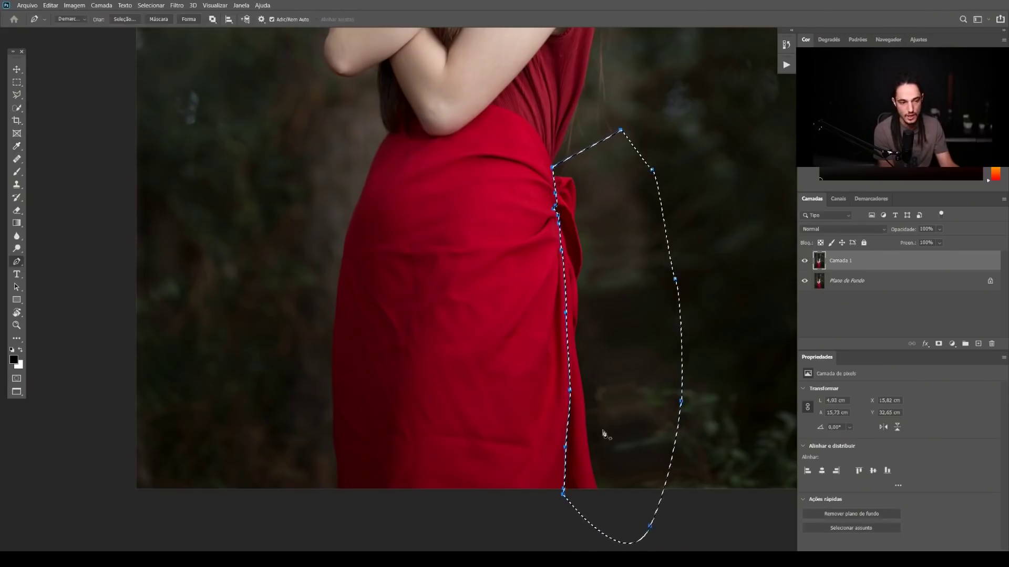
Step: Cover the protruding dress fold and bow inside the selection with the nearby dark background, using the Clone Stamp at brush size 191
key("s")
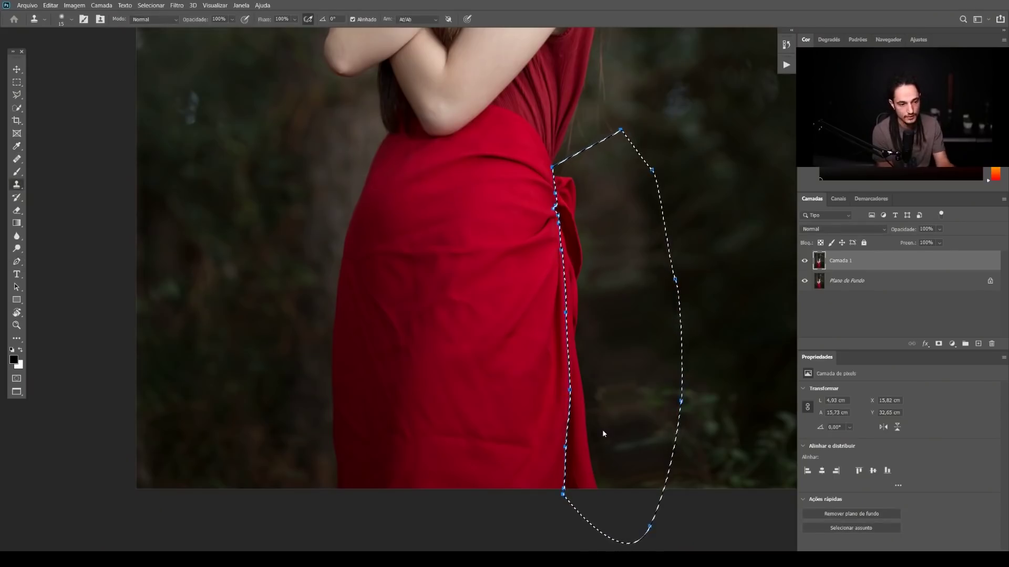
left_click(602, 429)
key("Return")
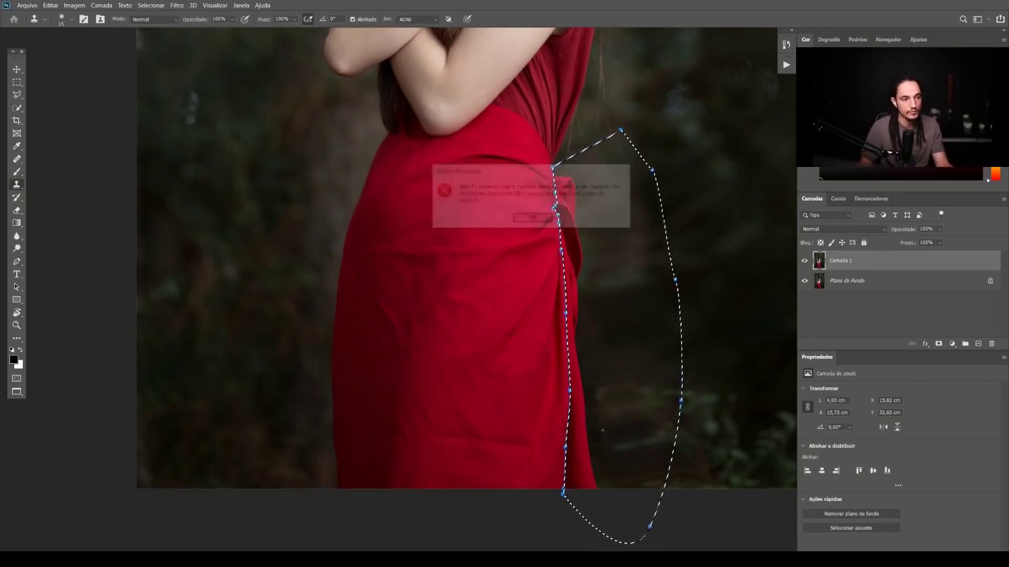
left_click_drag(592, 214, 625, 219)
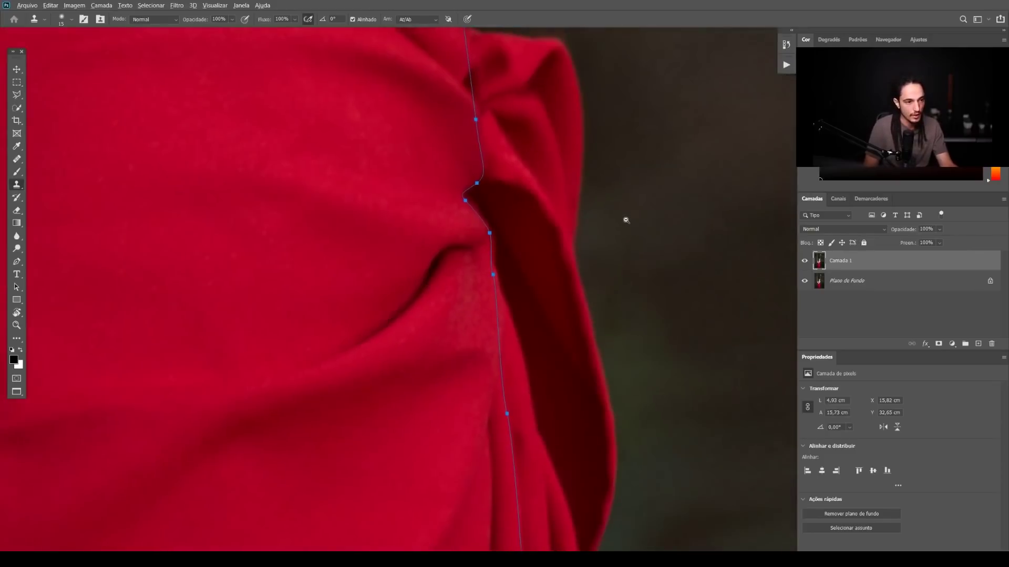
key("ctrl+Return")
left_click_drag(647, 266, 474, 243)
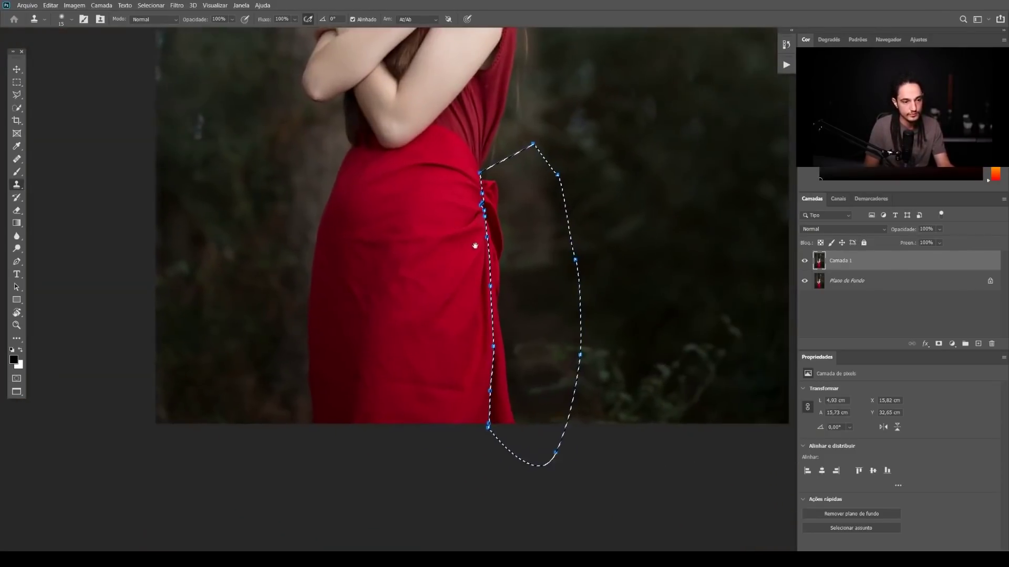
left_click_drag(566, 348, 585, 340)
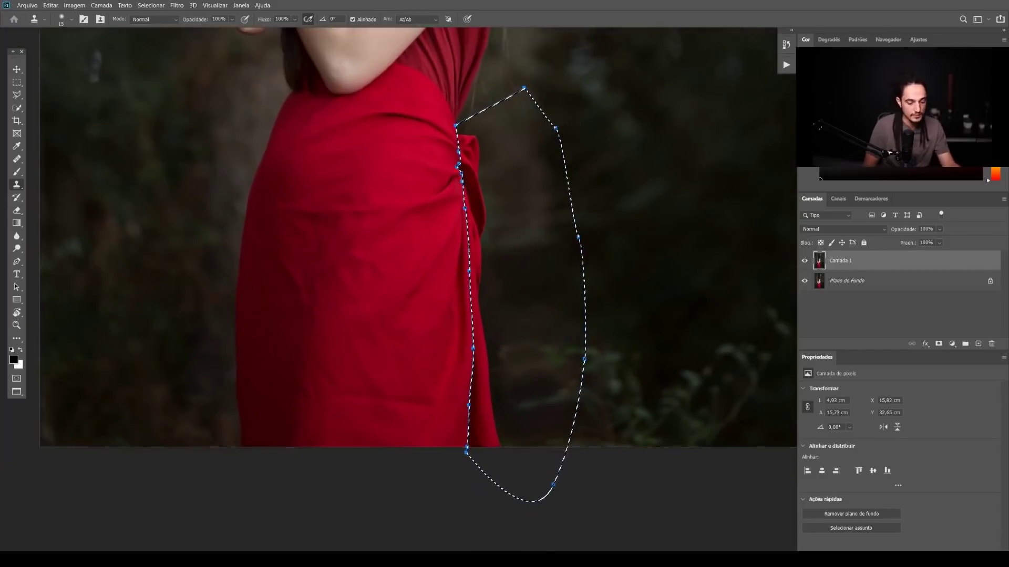
mouse_move(408, 312)
left_mouse_down()
mouse_move(477, 301)
mouse_move(458, 303)
left_mouse_up()
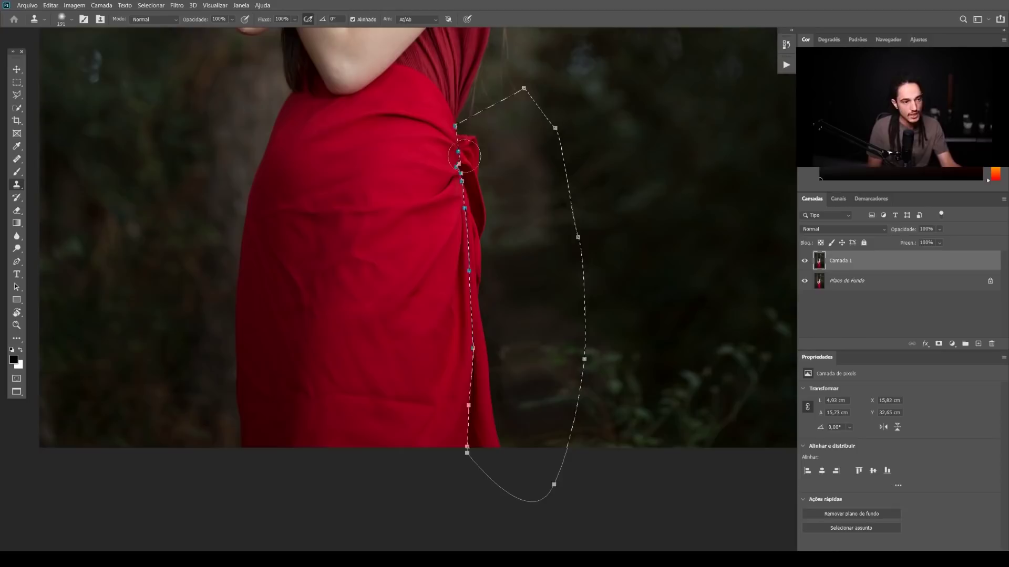
mouse_move(464, 156)
left_mouse_down()
mouse_move(470, 333)
mouse_move(490, 439)
mouse_move(463, 444)
mouse_move(474, 466)
left_mouse_up()
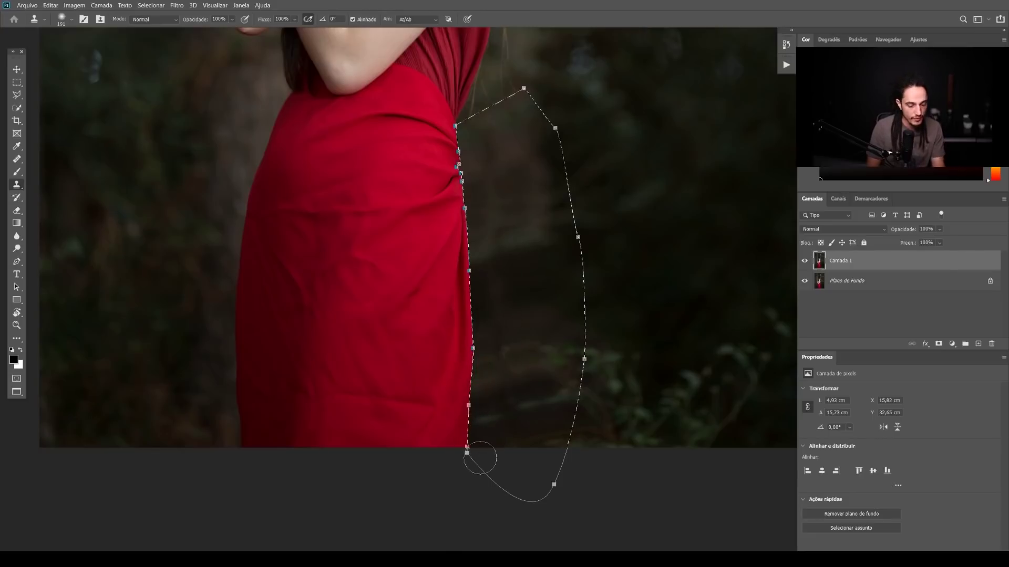
Step: Compare the whole image before and after the dress-edge cleanup by toggling the visibility of Camada 1
key("p")
key("ctrl+0")
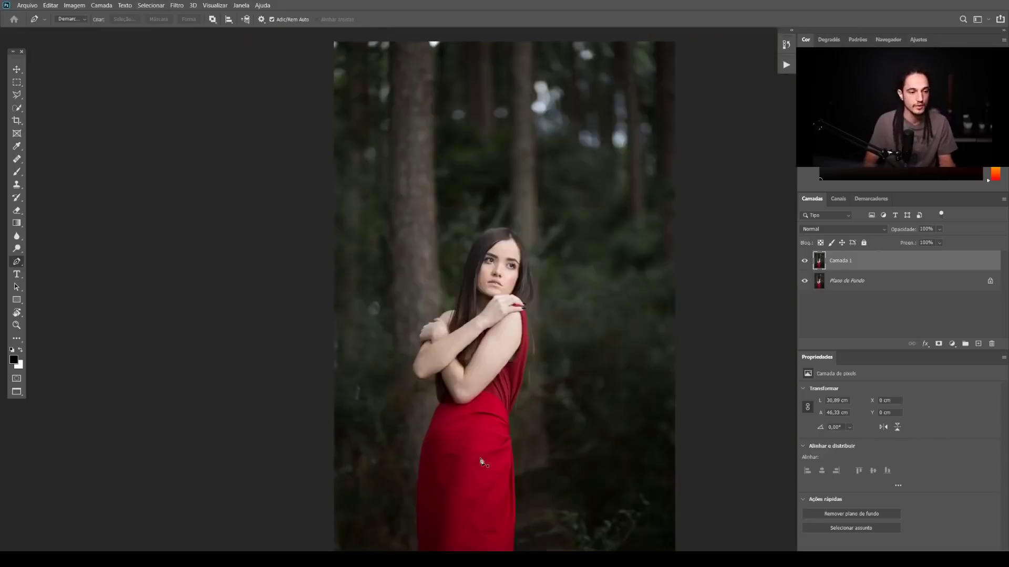
left_click(804, 262)
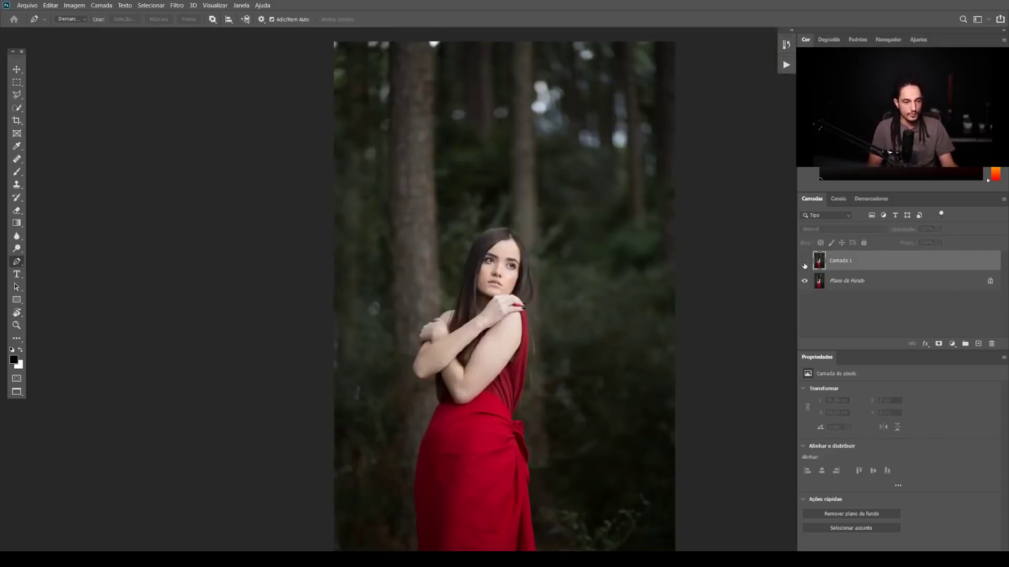
left_click(804, 263)
left_click(803, 264)
left_click(802, 263)
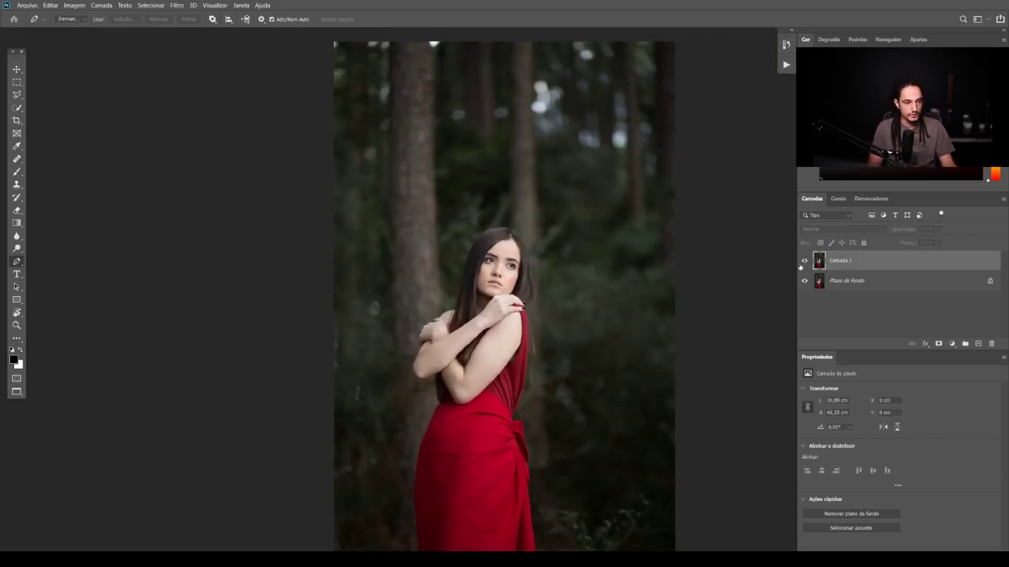
left_click(803, 262)
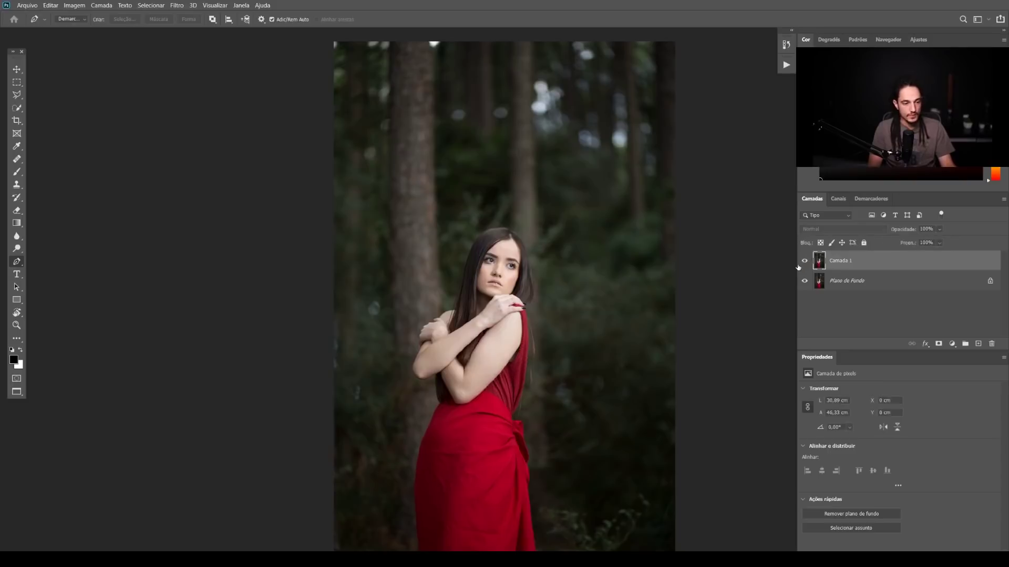
left_click(802, 263)
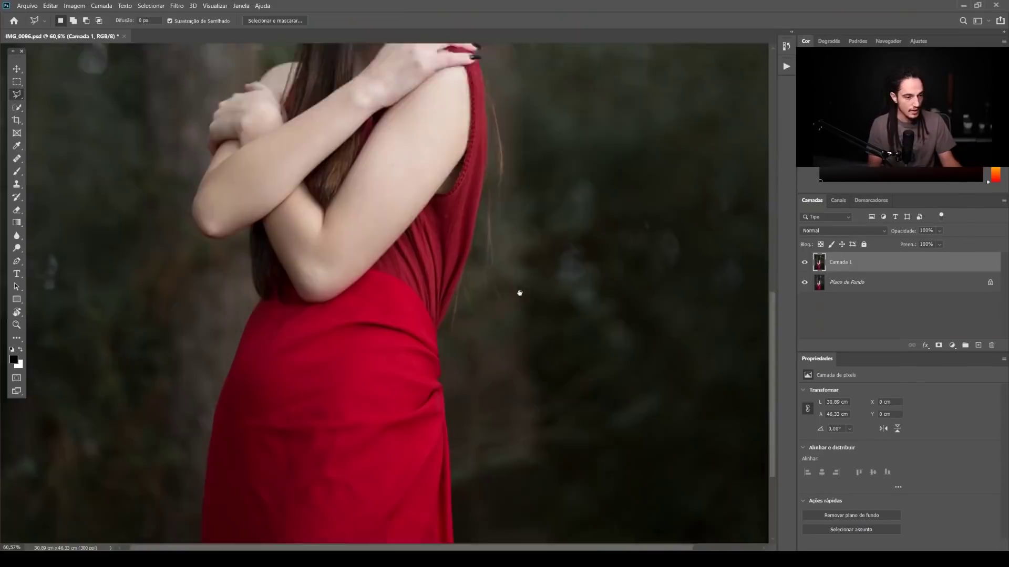
Step: Try red, magenta and violet tones in the foreground colour picker, ending with colour 412987
scroll(560, 193, "up", 1)
scroll(561, 193, "down", 3)
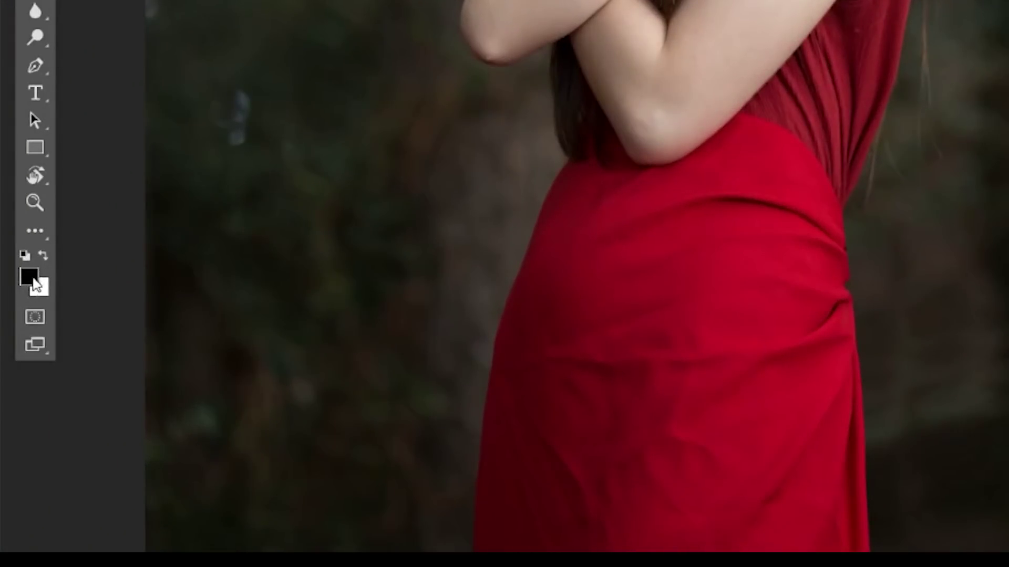
left_click(29, 278)
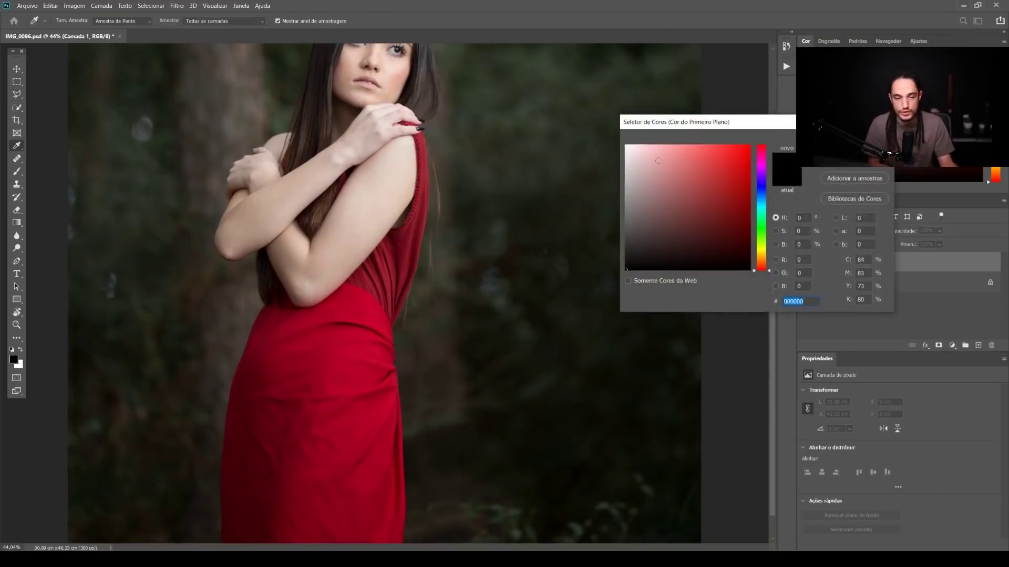
left_click_drag(709, 123, 559, 59)
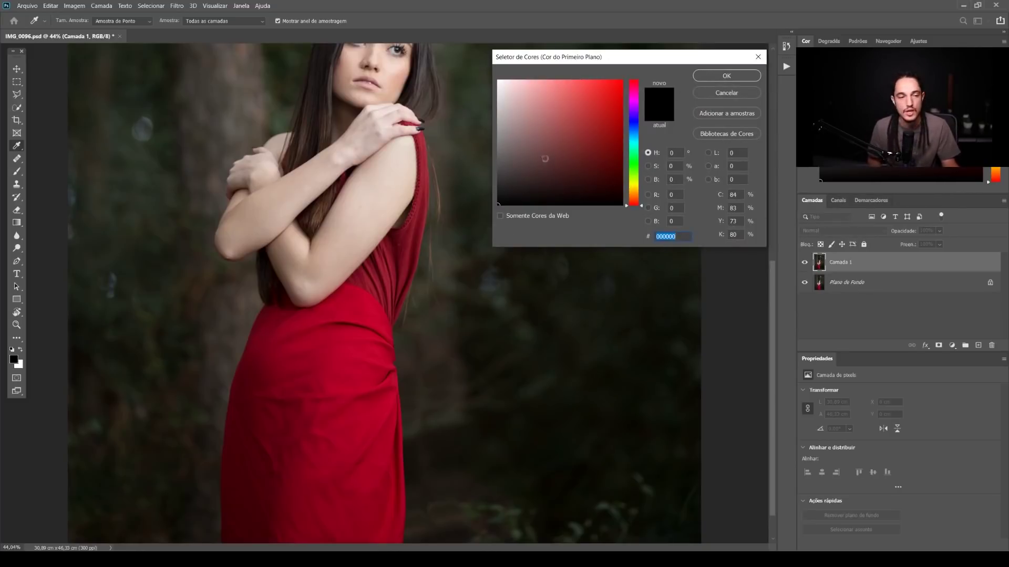
mouse_move(544, 159)
left_mouse_down()
mouse_move(548, 134)
mouse_move(593, 152)
mouse_move(577, 124)
left_mouse_up()
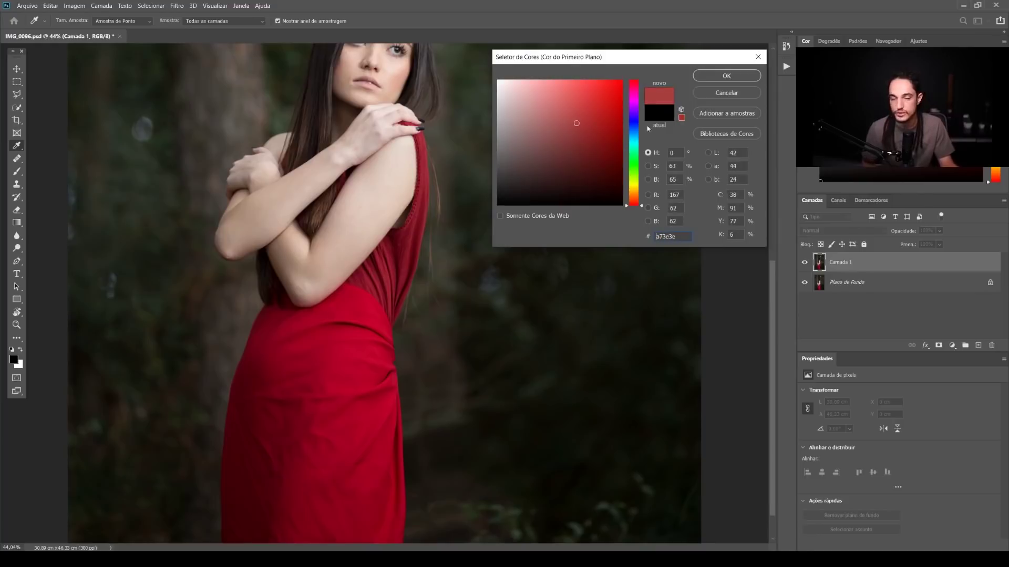
left_click_drag(634, 159, 634, 88)
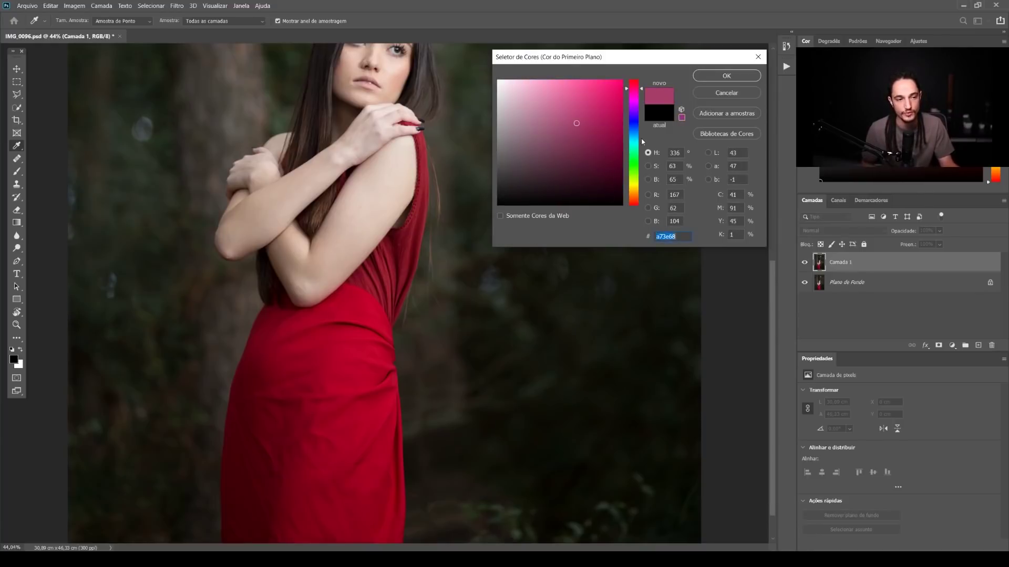
left_click_drag(634, 145, 634, 153)
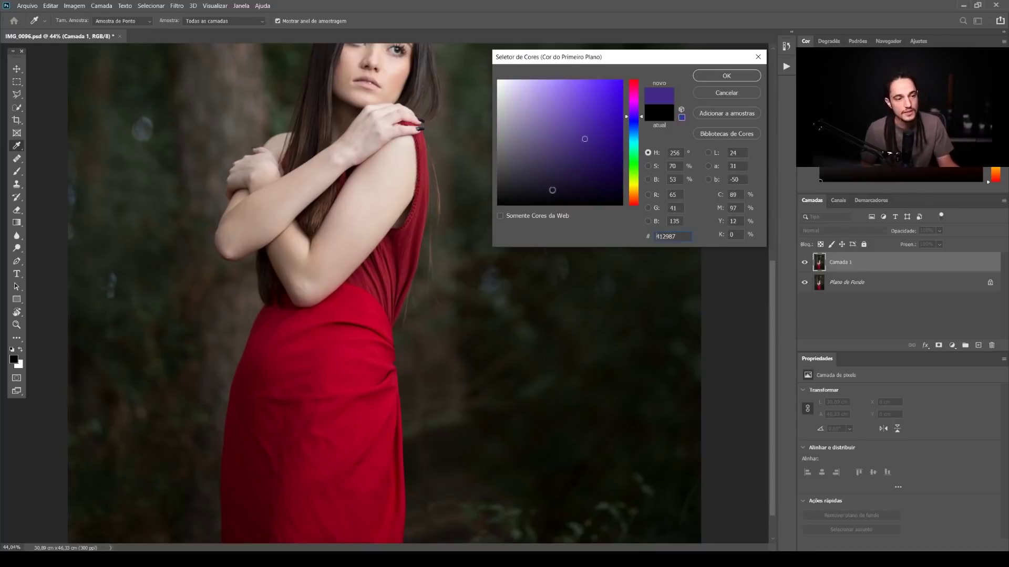
left_click_drag(655, 60, 702, 59)
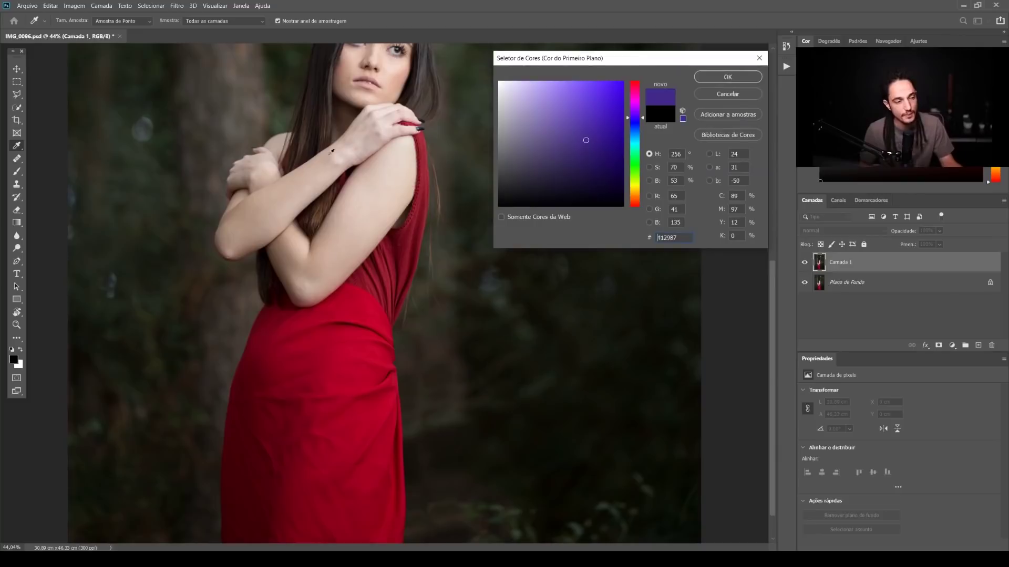
Step: Sample several areas of the skirt in the foreground colour picker to compare their RGB values
left_click_drag(375, 226, 310, 364)
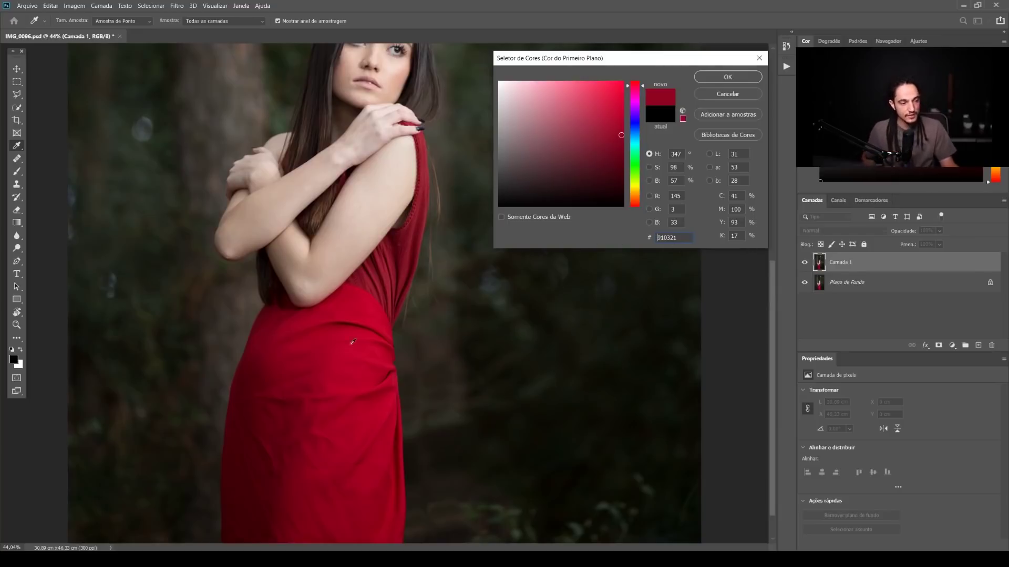
left_click_drag(331, 344, 353, 335)
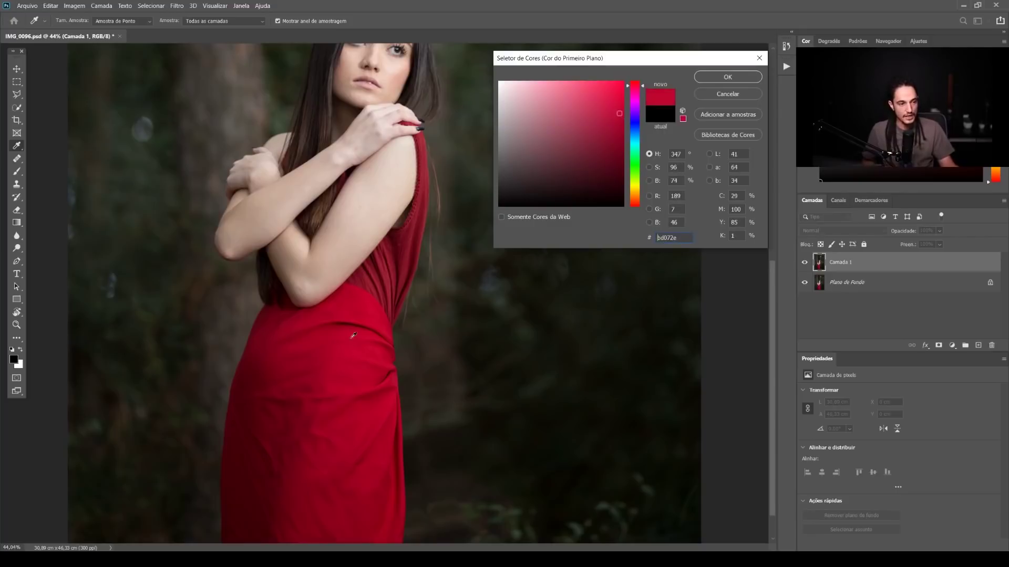
left_click(410, 243)
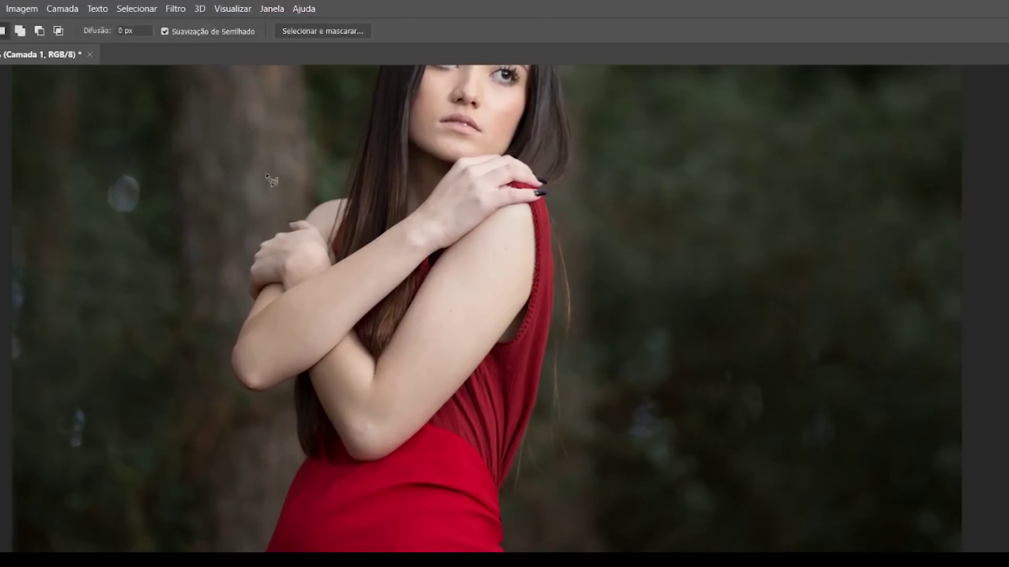
Step: Display the colour information read-outs and sample the red of the upper skirt as foreground colour with the Eyedropper
left_click(271, 9)
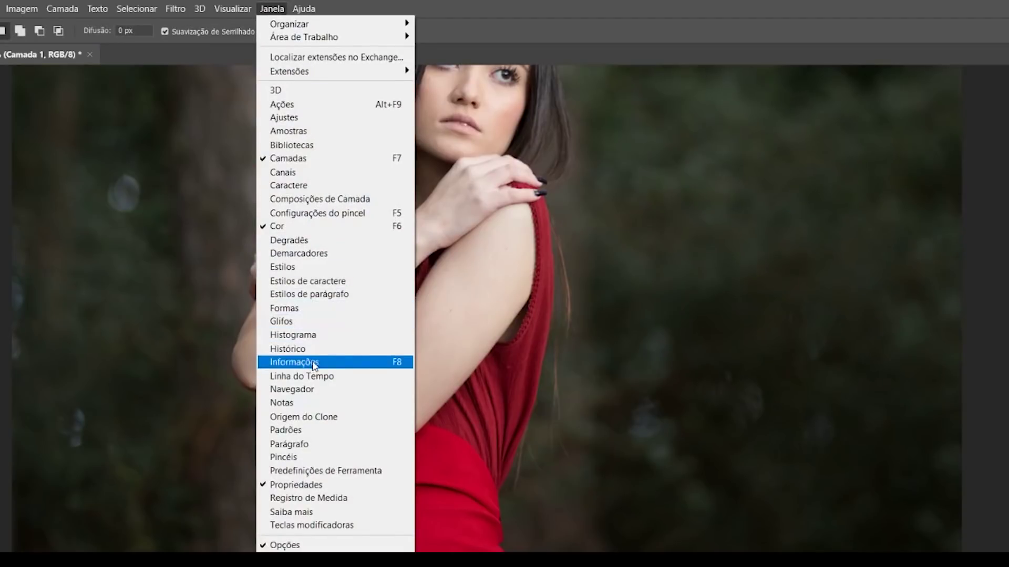
left_click(361, 363)
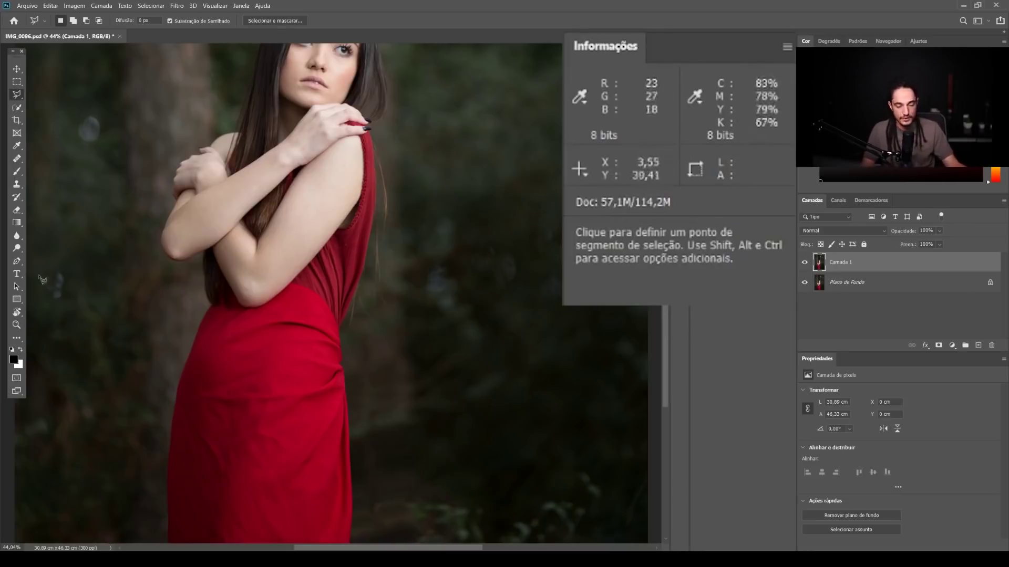
key("i")
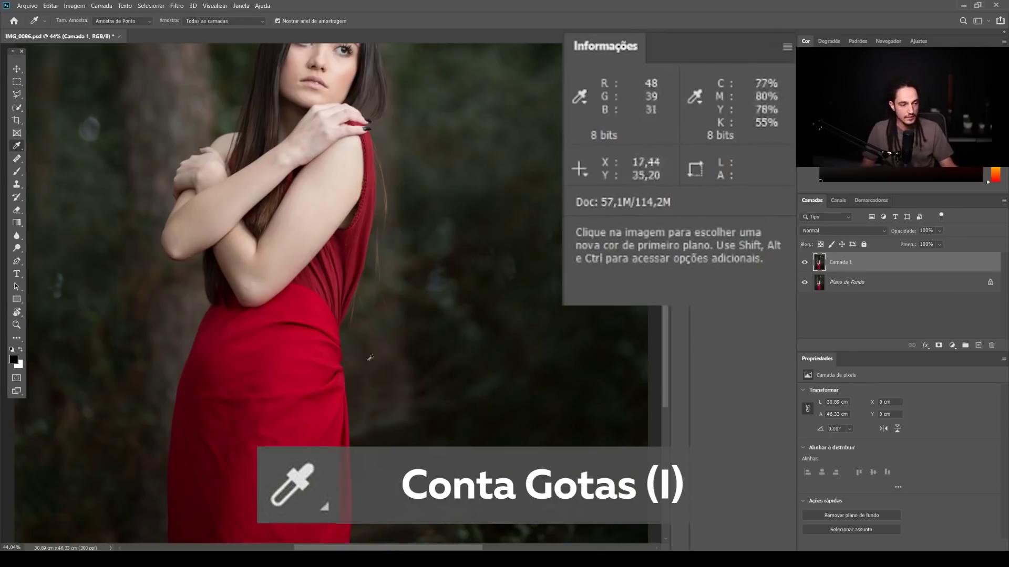
left_click(283, 358)
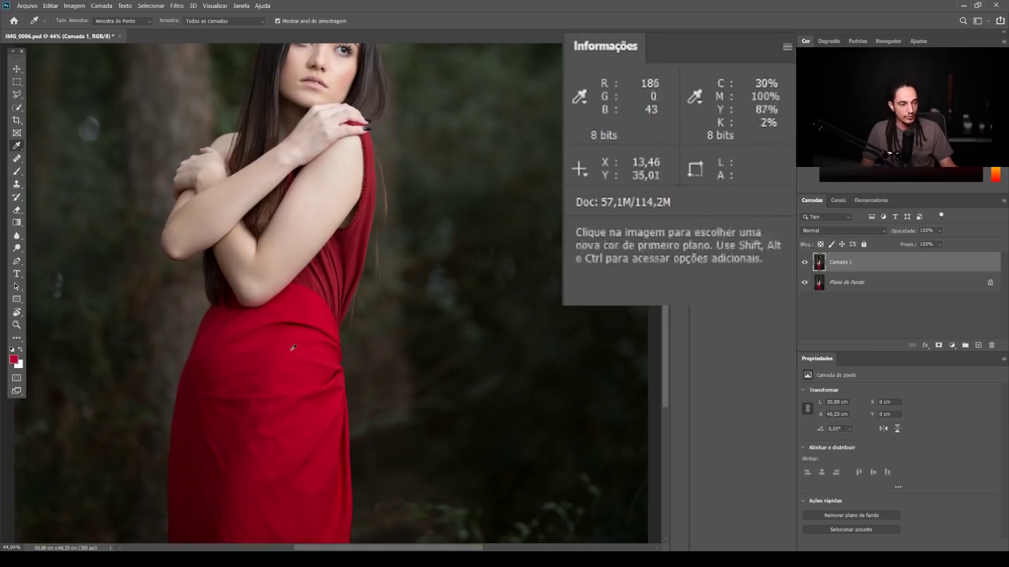
Step: Place two fixed colour samplers on the dress, the first on the upper skirt and the second on the bodice beside the arm
key("shift")
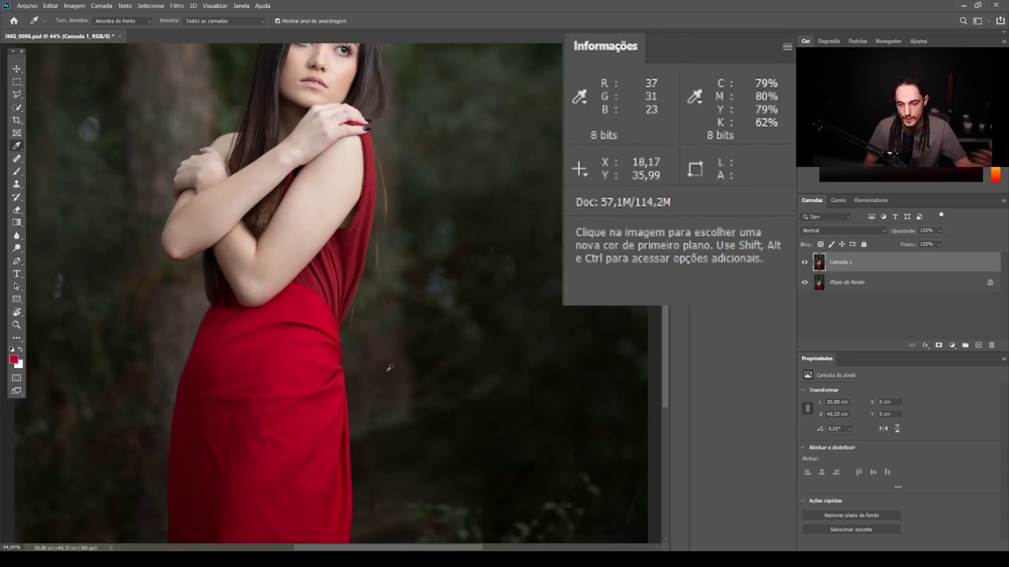
key("shift")
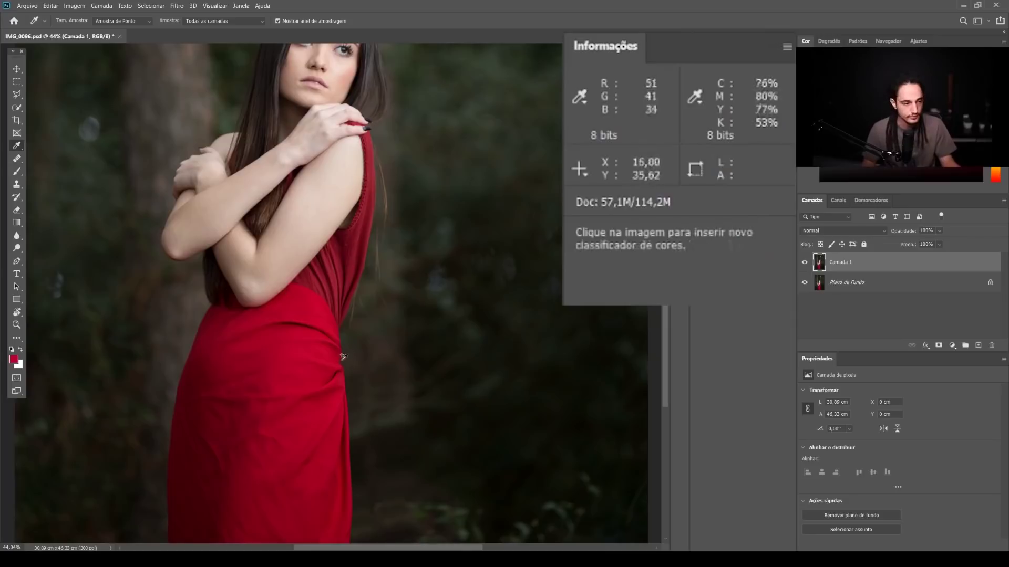
left_click(287, 349, "shift")
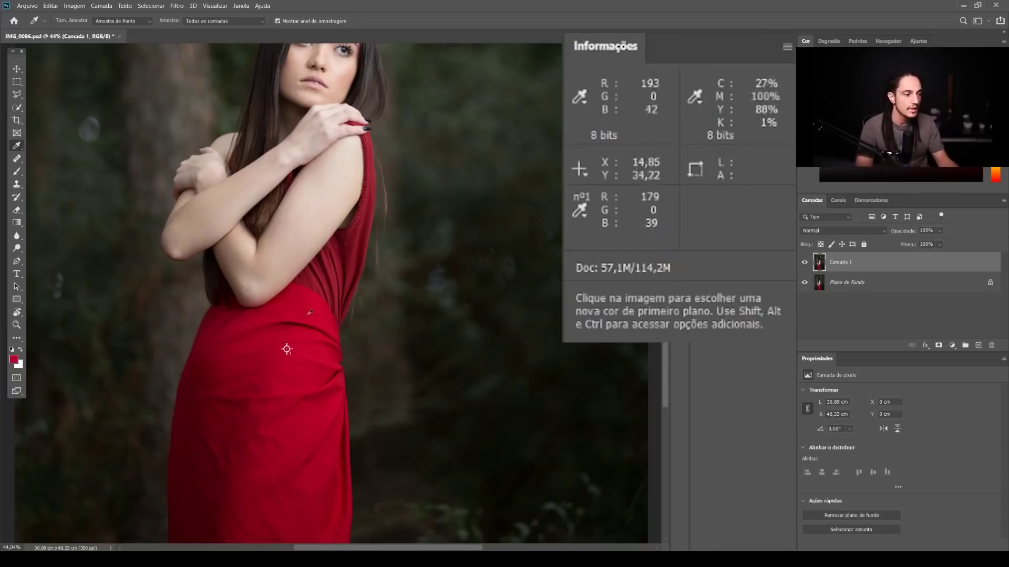
key("shift")
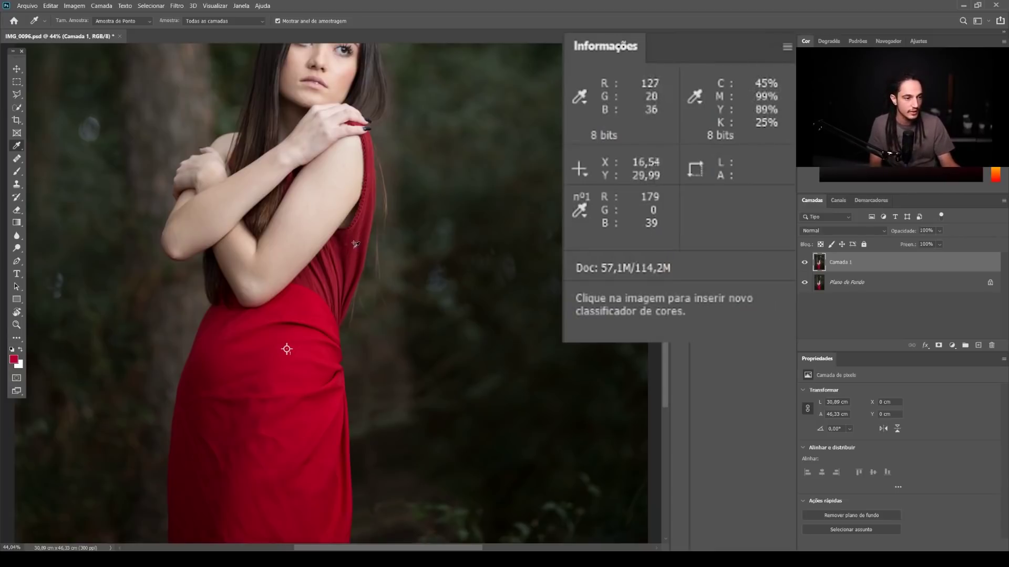
left_click(354, 248, "shift")
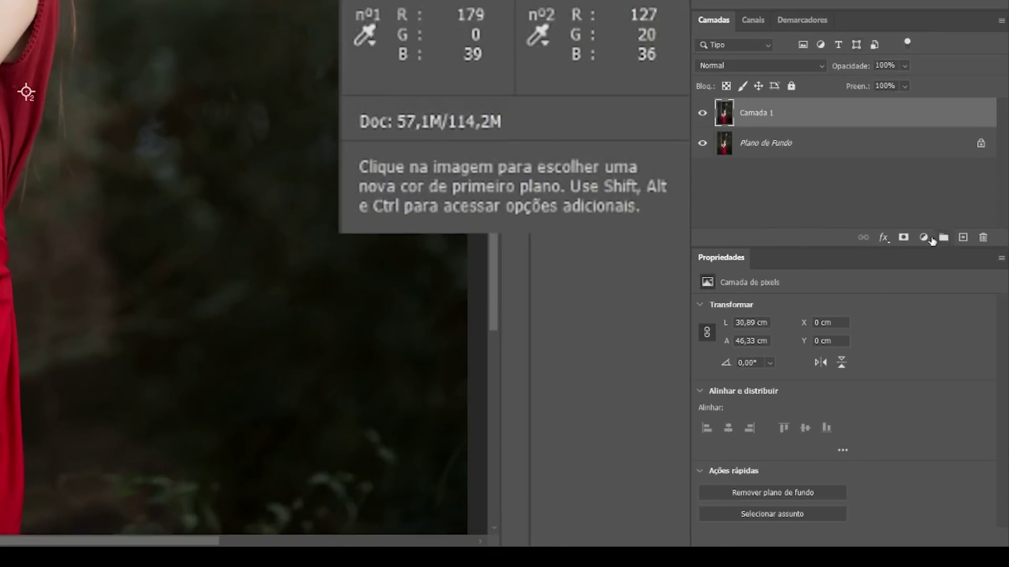
Step: Add a Curves adjustment layer above Camada 1
left_click(923, 237)
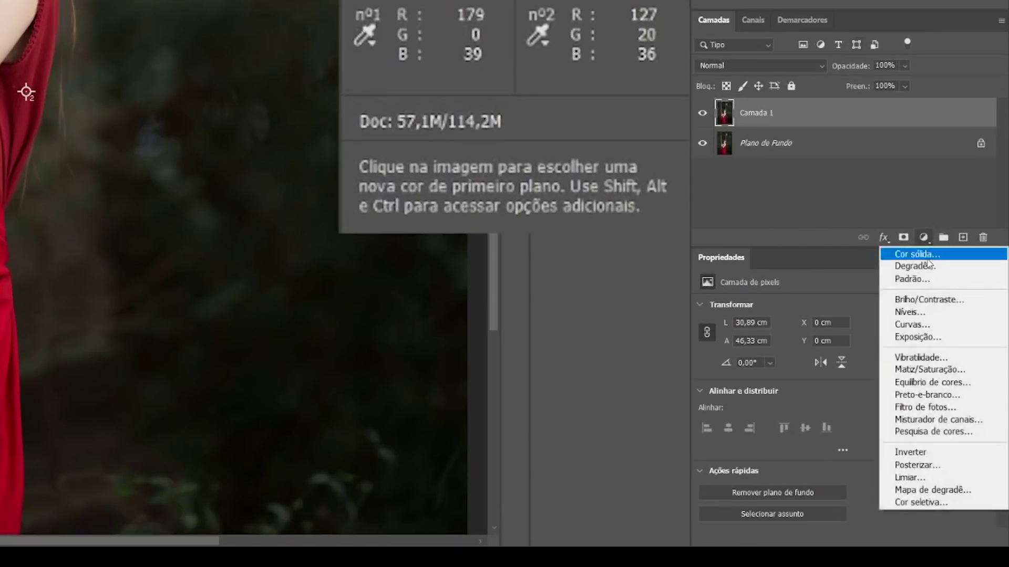
left_click(914, 324)
left_click_drag(691, 389, 931, 468)
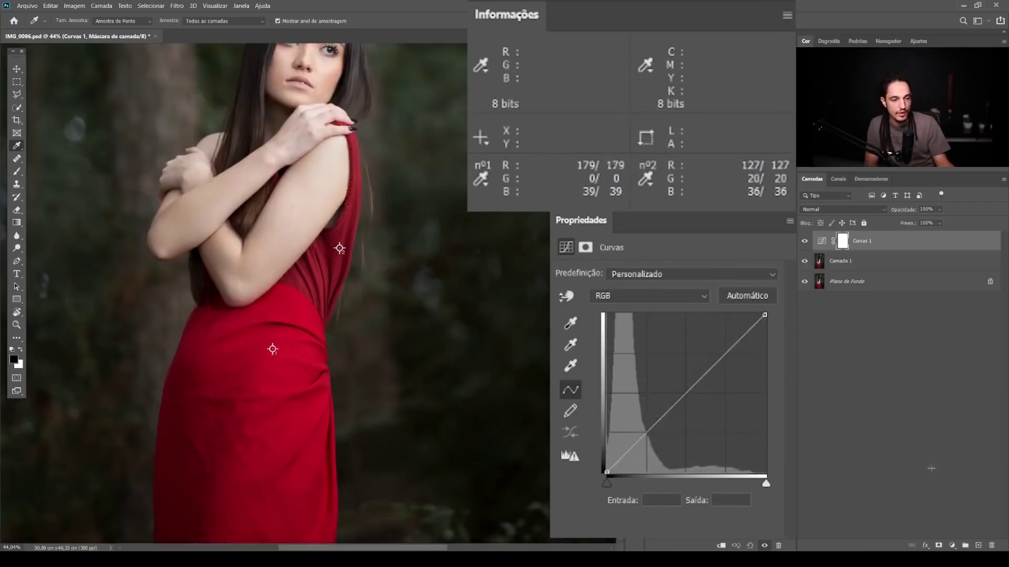
Step: Raise the Curves adjustment's red channel with a curve point at input 117, output 167
left_click(620, 302)
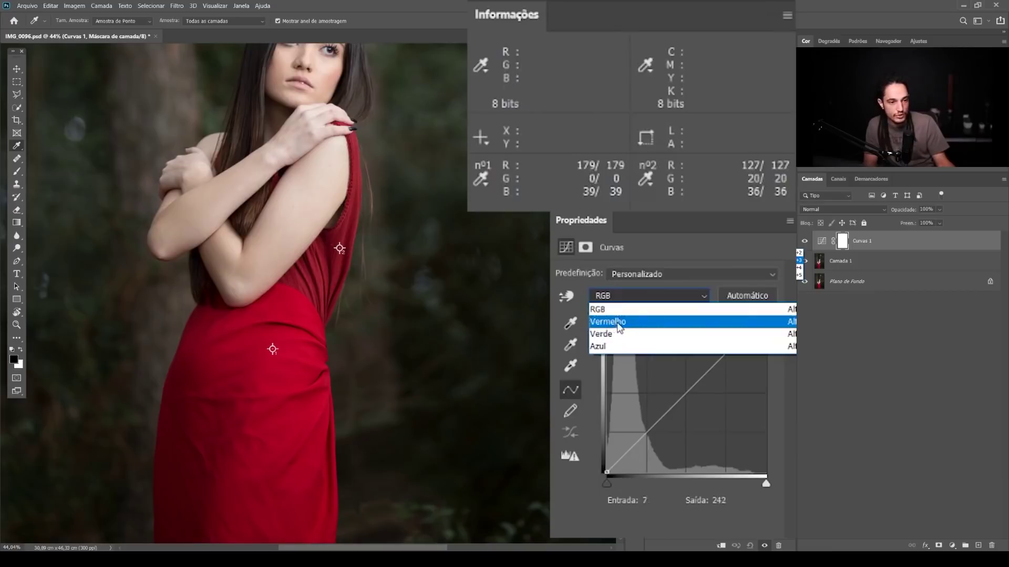
left_click(619, 327)
mouse_move(686, 396)
left_mouse_down()
mouse_move(657, 360)
mouse_move(692, 406)
left_mouse_up()
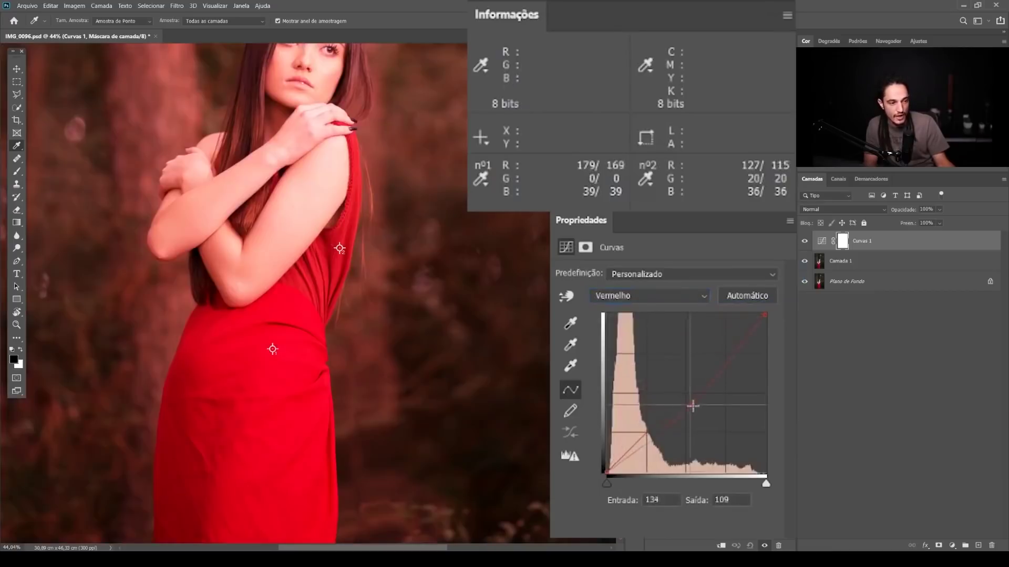
key("ctrl+z")
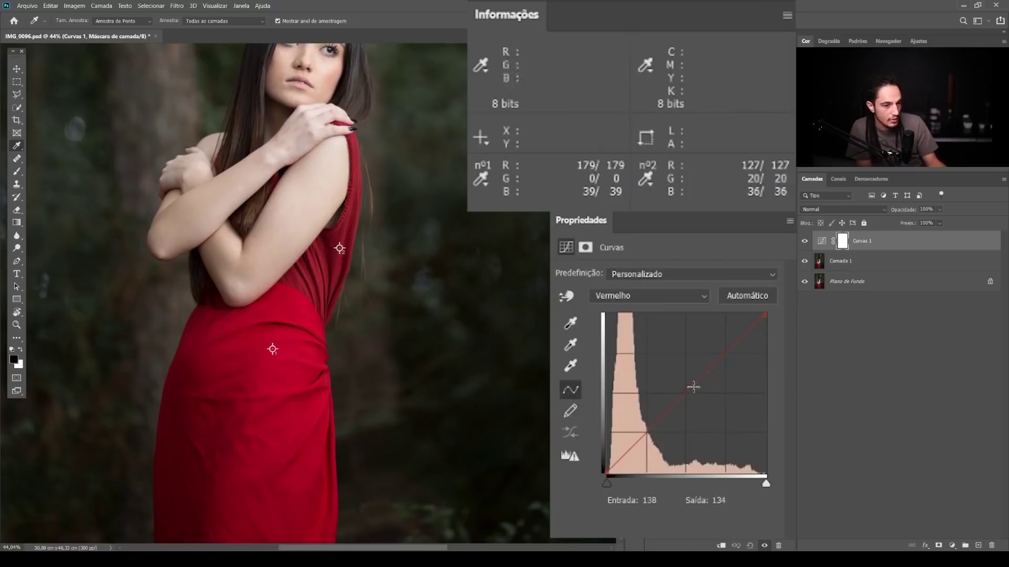
left_click_drag(693, 383, 680, 370)
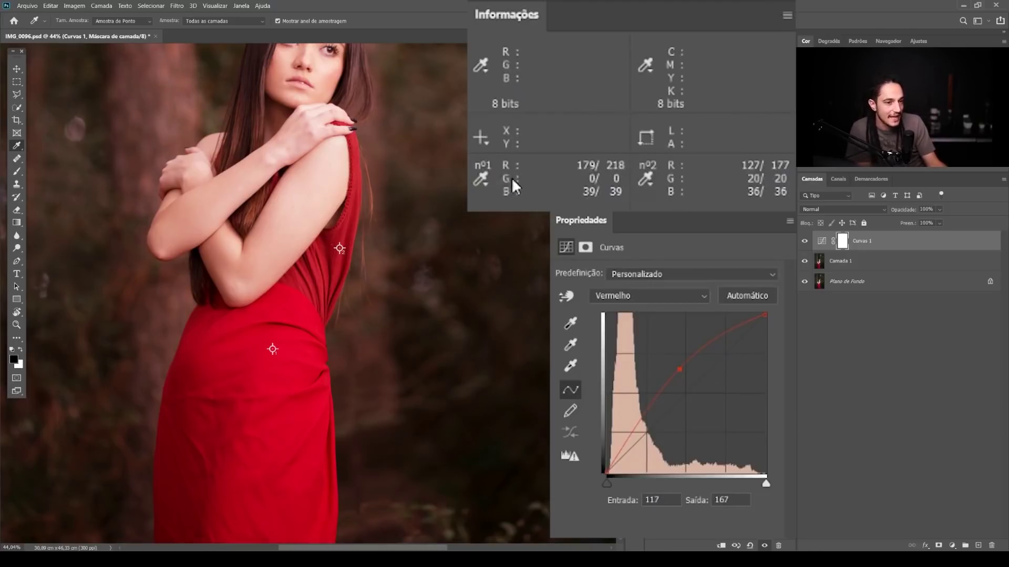
Step: Lower the green channel's curve with a point at input 163, output 76
left_click(651, 295)
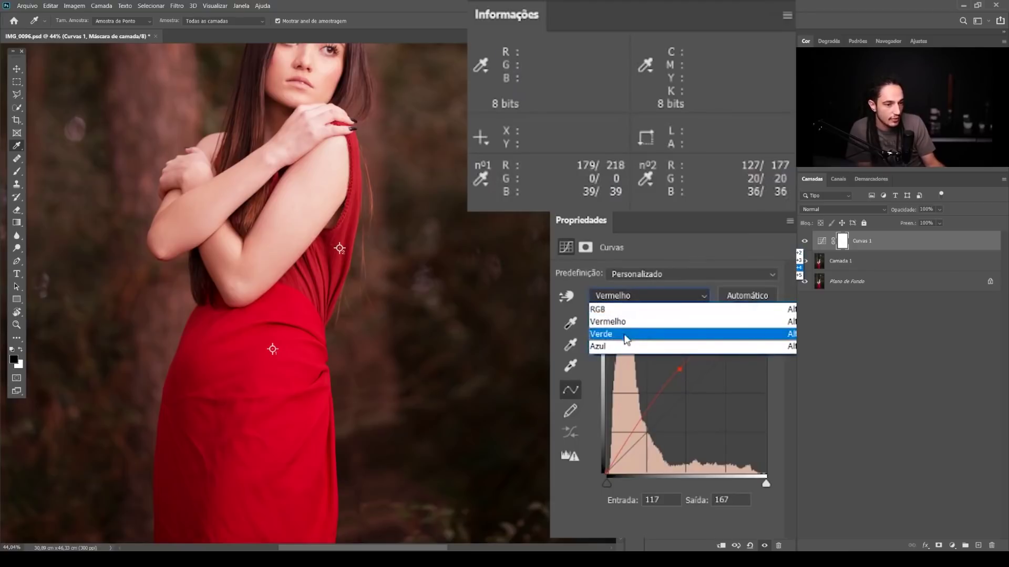
left_click(646, 333)
left_click_drag(689, 389, 709, 425)
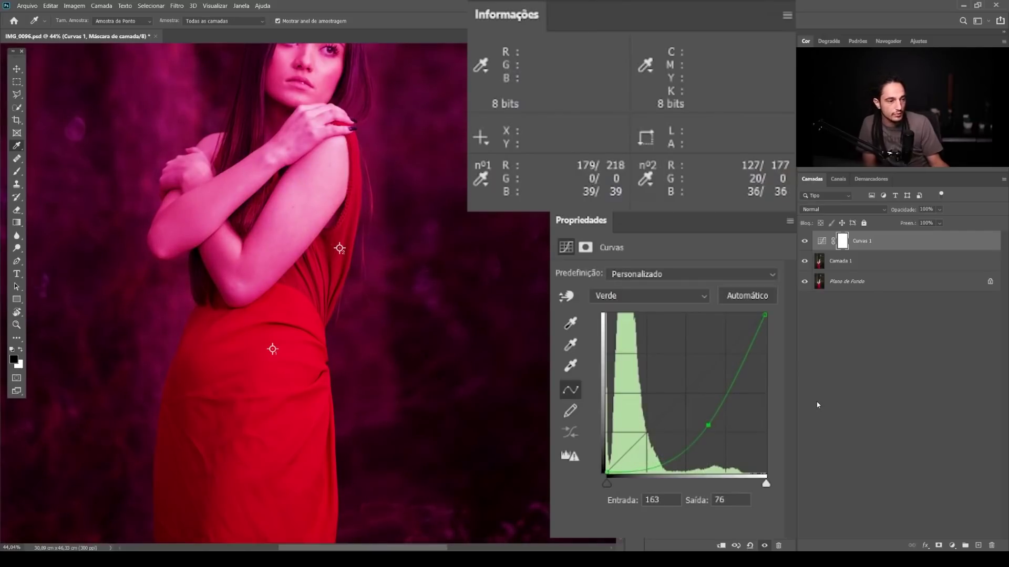
Step: Move the red curve's point to input 116, output 168, and add a blue curve point at input 118, output 124
left_click(649, 296)
left_click(631, 318)
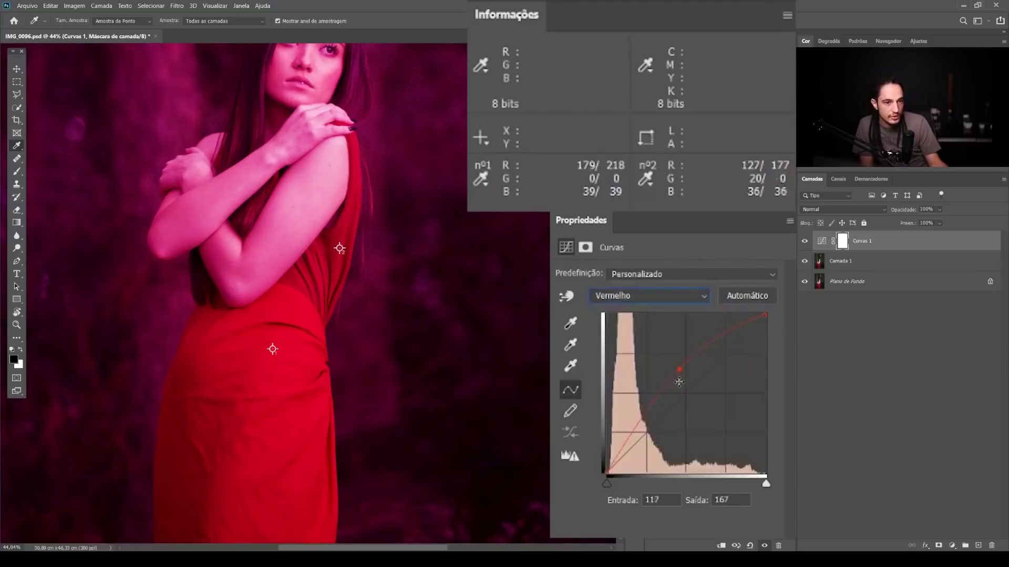
left_click_drag(680, 368, 675, 372)
left_click(665, 298)
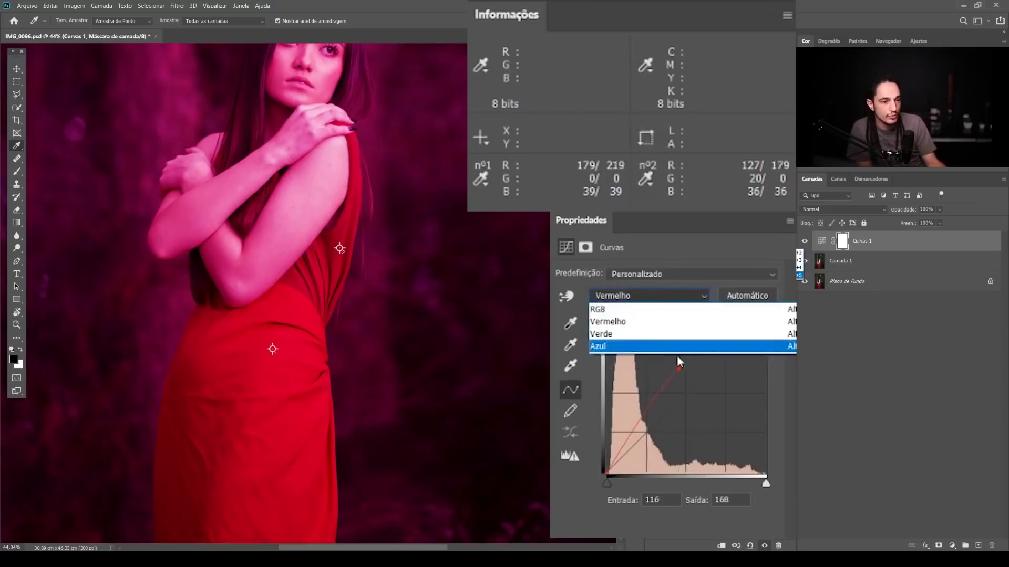
left_click(704, 346)
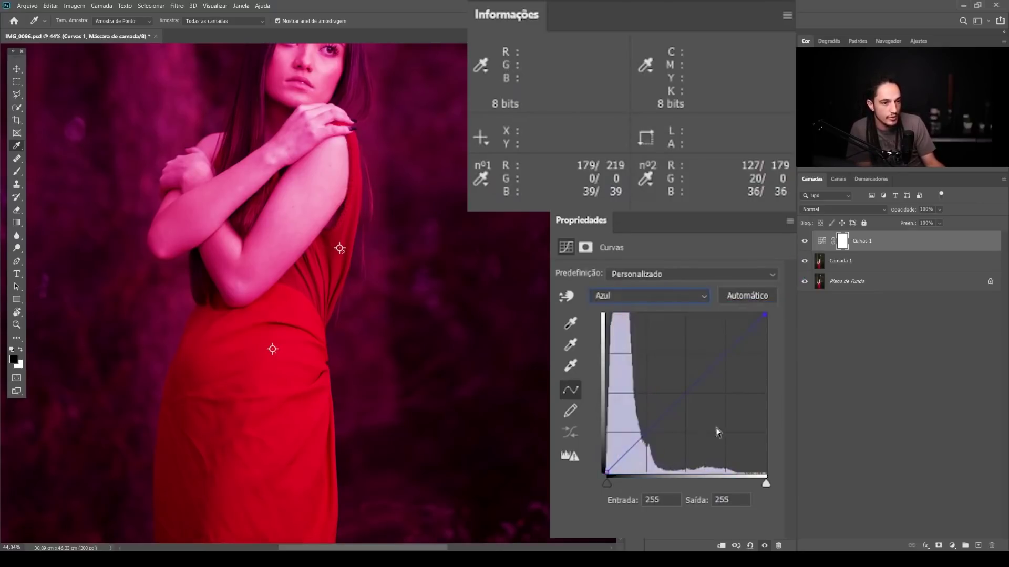
left_click_drag(682, 399, 681, 396)
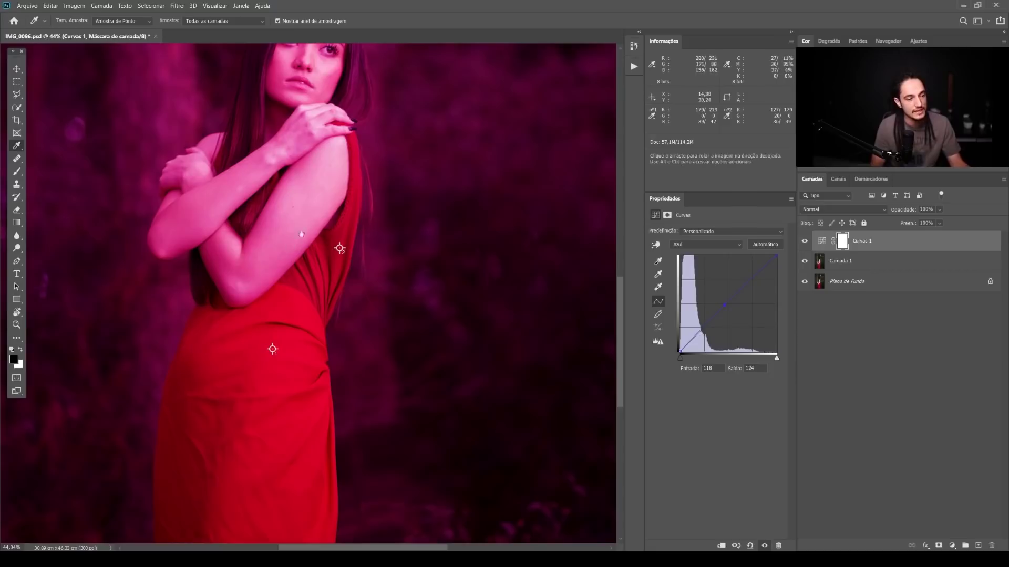
Step: Invert the Curvas 1 mask to black and prepare the Brush with white as the foreground colour
left_click_drag(302, 234, 382, 247)
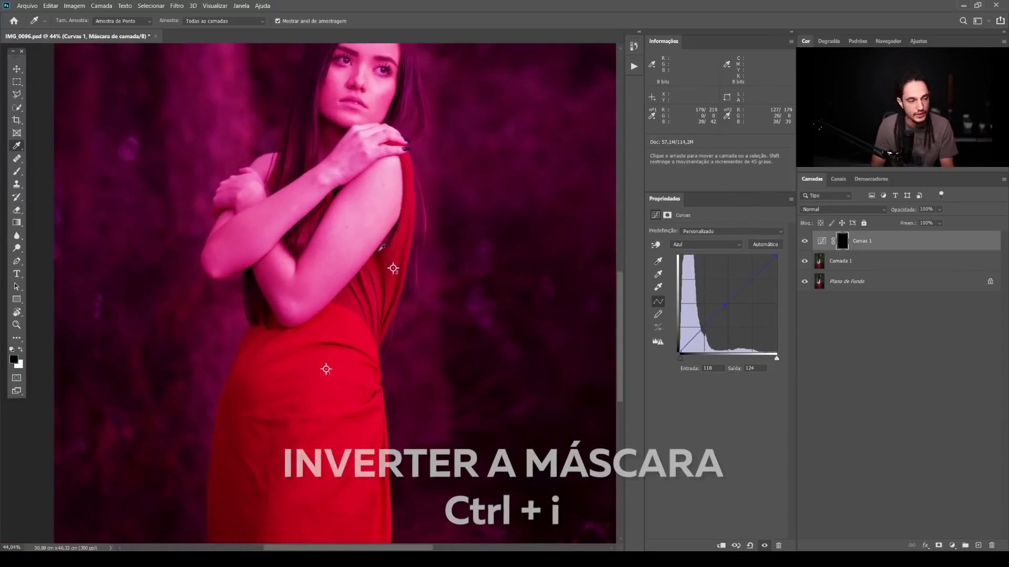
key("ctrl+i")
key("b")
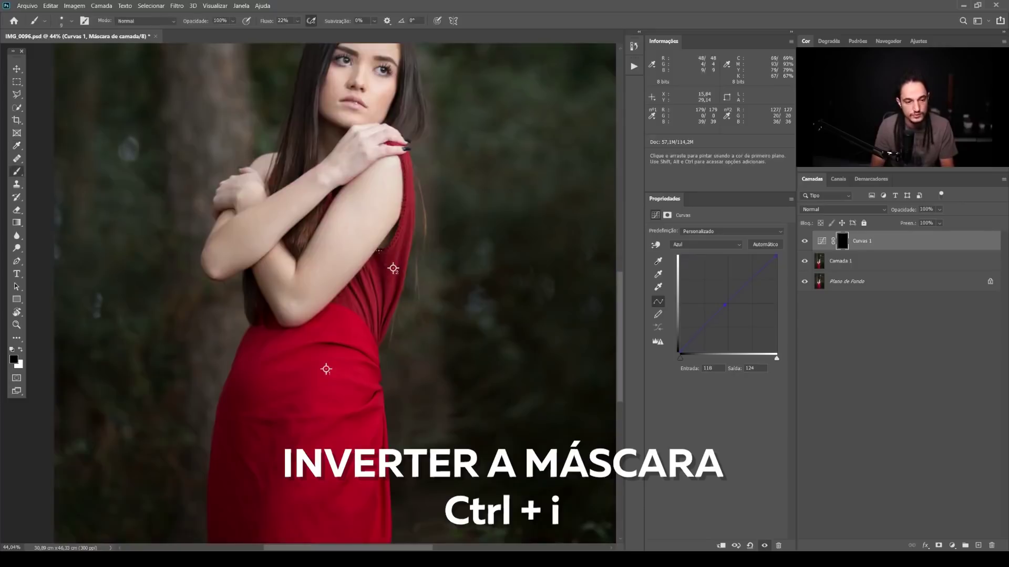
mouse_move(371, 291)
left_mouse_down()
mouse_move(421, 292)
mouse_move(384, 320)
left_mouse_up()
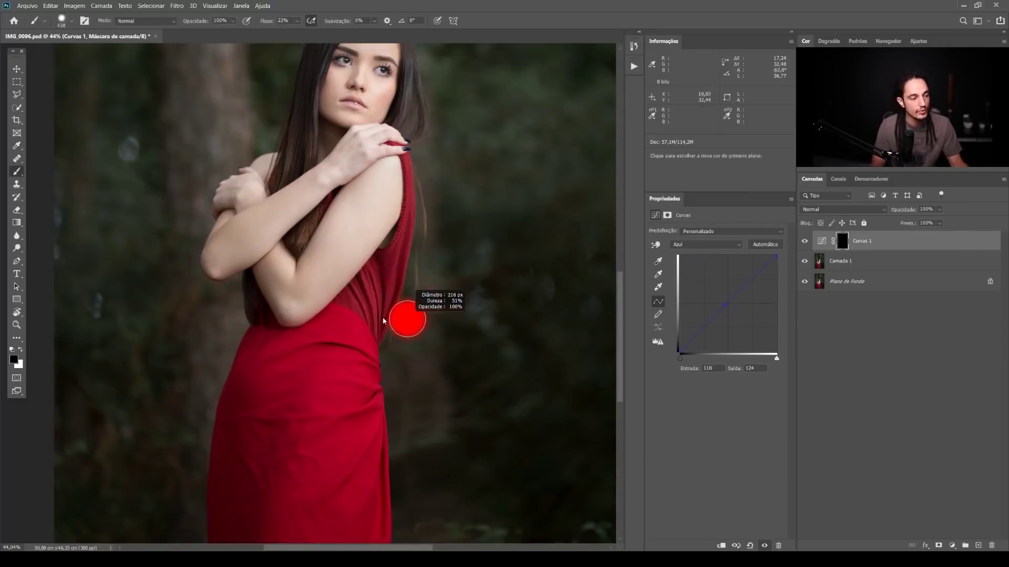
key("x")
Step: Paint white on the Curvas 1 mask over the bodice folds between the arm and the dress's side edge
left_click_drag(345, 406, 326, 407)
left_click_drag(363, 337, 399, 337)
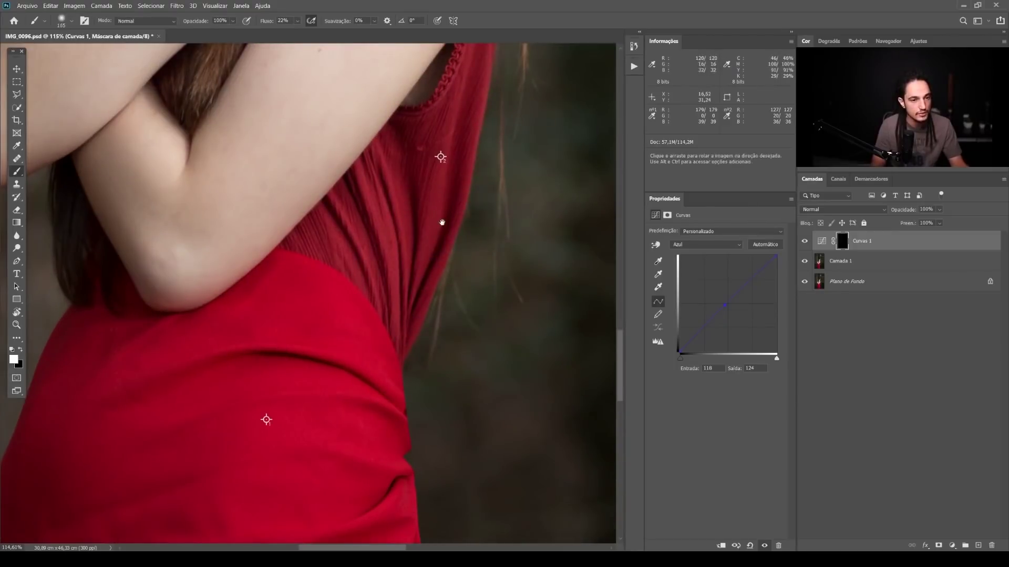
mouse_move(441, 225)
left_mouse_down()
mouse_move(516, 295)
mouse_move(460, 280)
mouse_move(499, 275)
mouse_move(476, 278)
left_mouse_up()
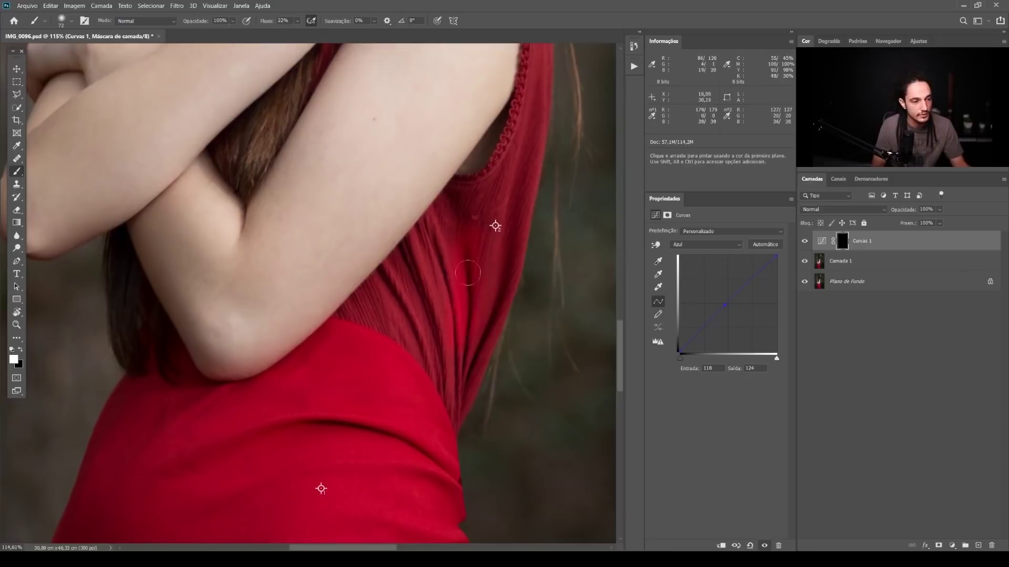
left_click_drag(451, 334, 431, 337)
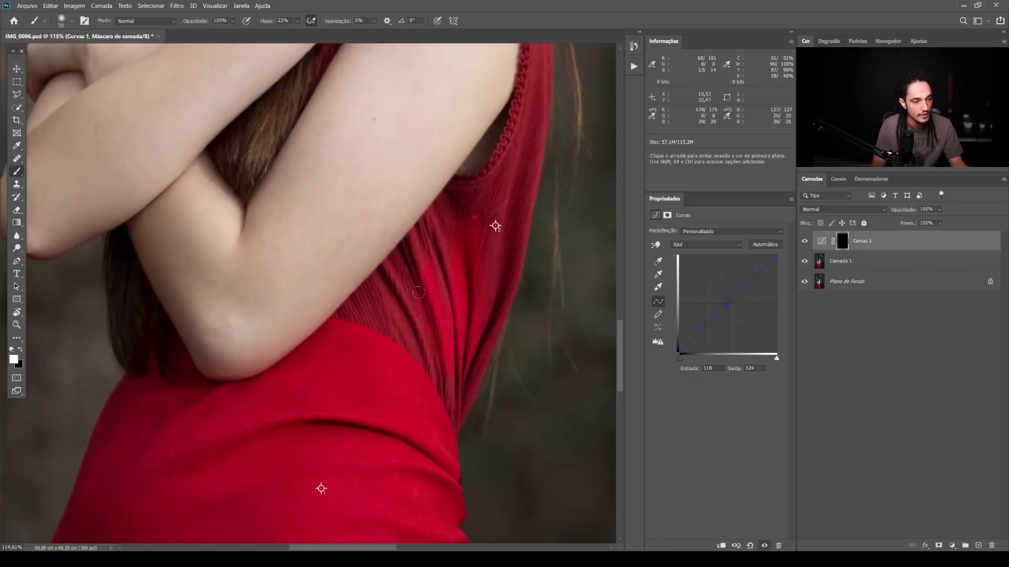
mouse_move(397, 313)
left_mouse_down()
mouse_move(424, 279)
mouse_move(401, 295)
left_mouse_up()
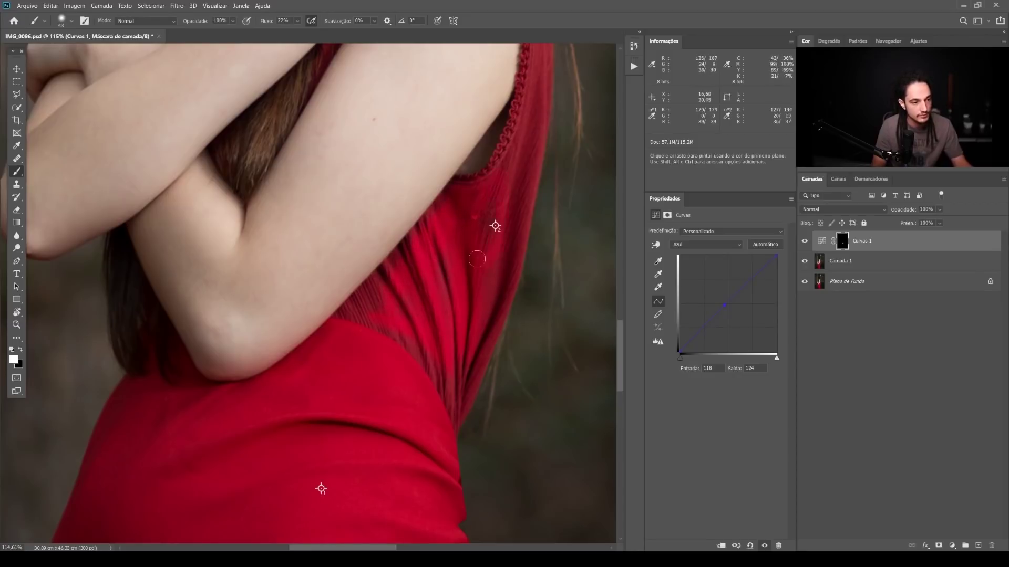
Step: Paint white on the mask along the shoulder strap and down the bodice's outer side with a smaller brush
left_click_drag(538, 65, 502, 245)
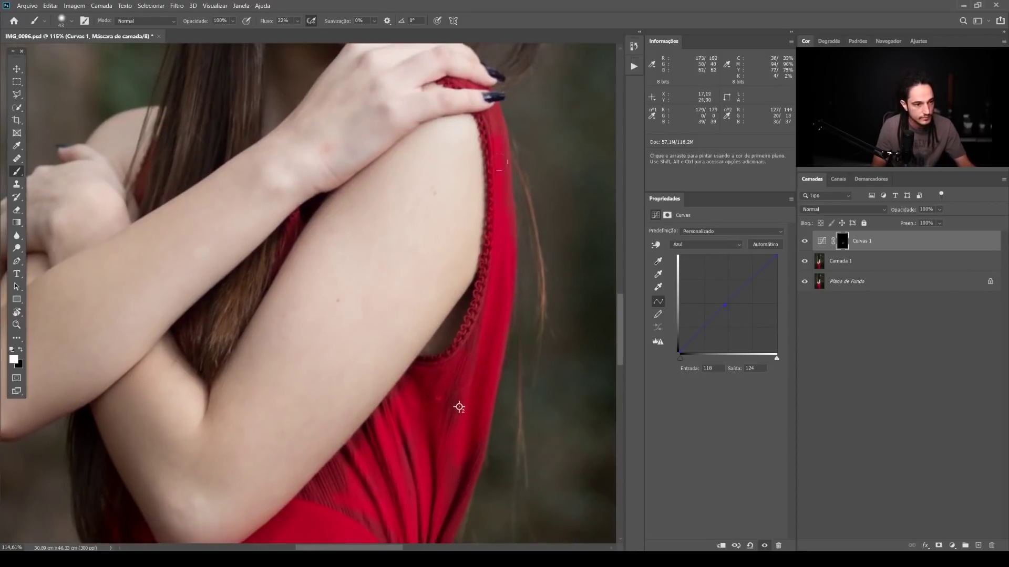
left_click_drag(499, 133, 485, 122)
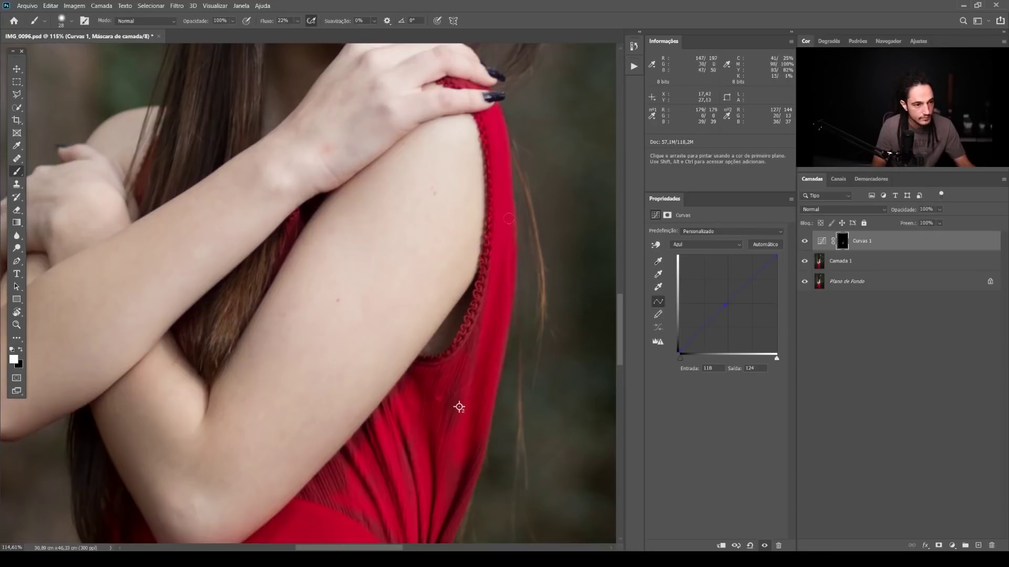
left_click_drag(459, 407, 486, 320)
mouse_move(492, 253)
left_mouse_down()
mouse_move(482, 118)
mouse_move(493, 249)
left_mouse_up()
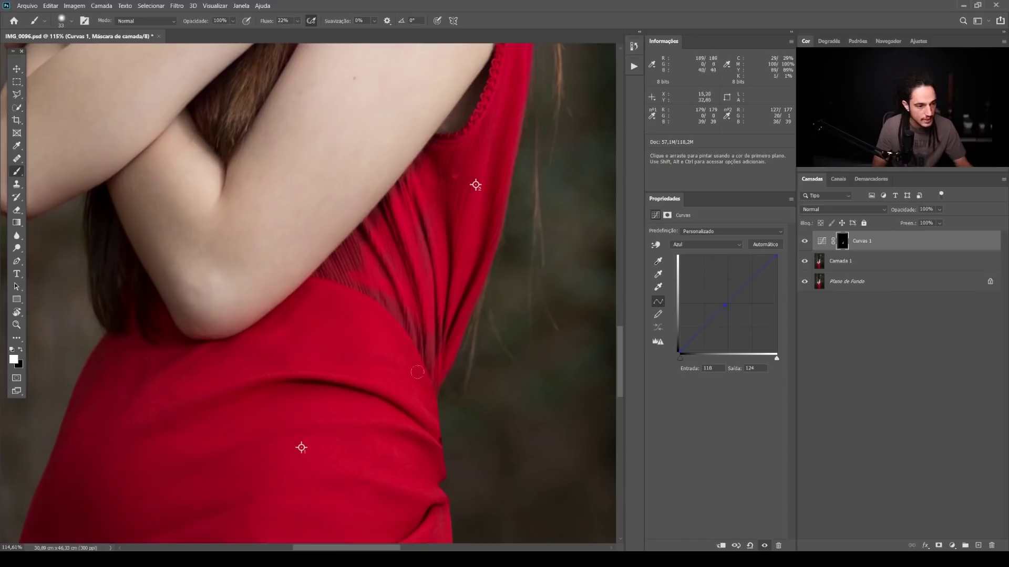
Step: Undo the stray stroke by the elbow and paint white on the mask over the remaining dark bodice folds above the waist seam
mouse_move(276, 302)
left_mouse_down()
mouse_move(200, 304)
mouse_move(252, 312)
left_mouse_up()
key("ctrl+z")
left_click_drag(389, 273, 398, 270)
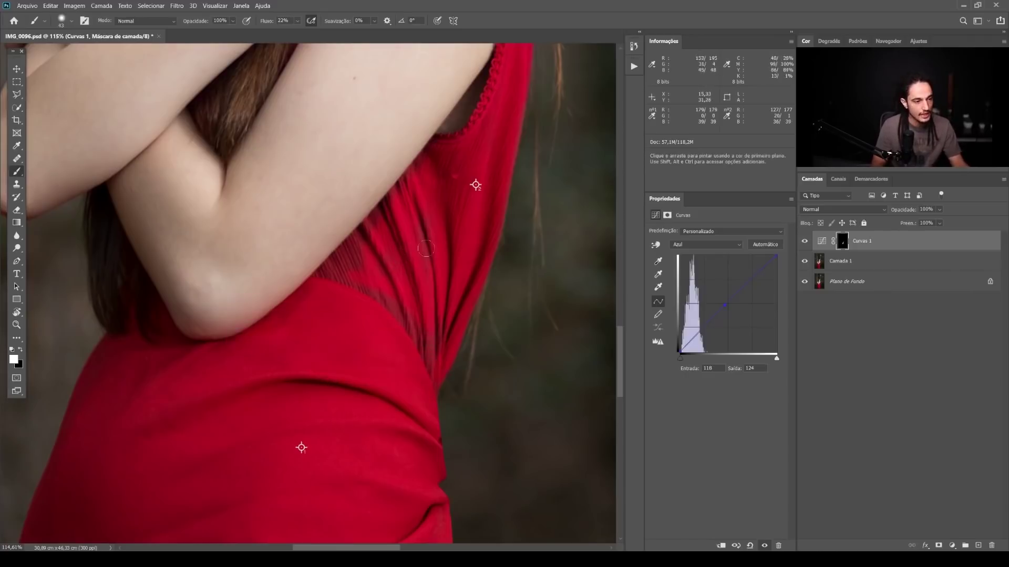
right_click(363, 267, "alt")
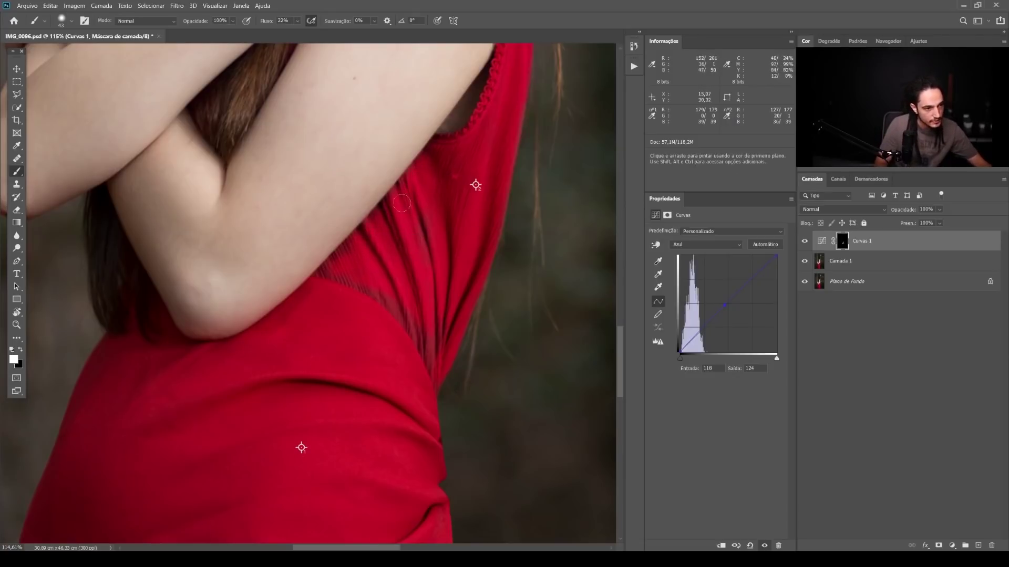
Step: Rotate the canvas view with the Rotate View tool until the dress lies almost horizontal
mouse_move(404, 176)
left_mouse_down()
mouse_move(435, 195)
mouse_move(511, 284)
left_mouse_up()
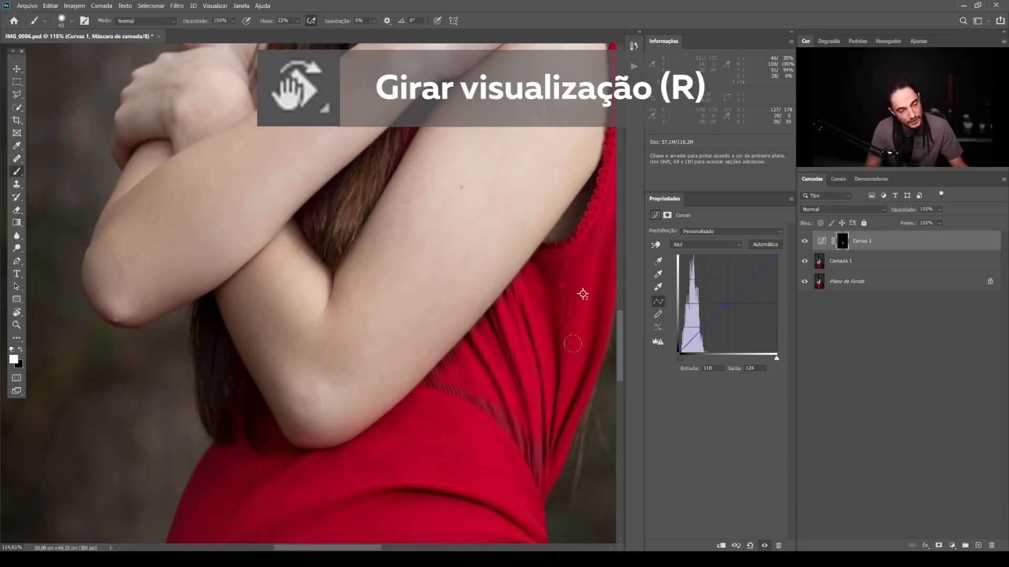
key("r")
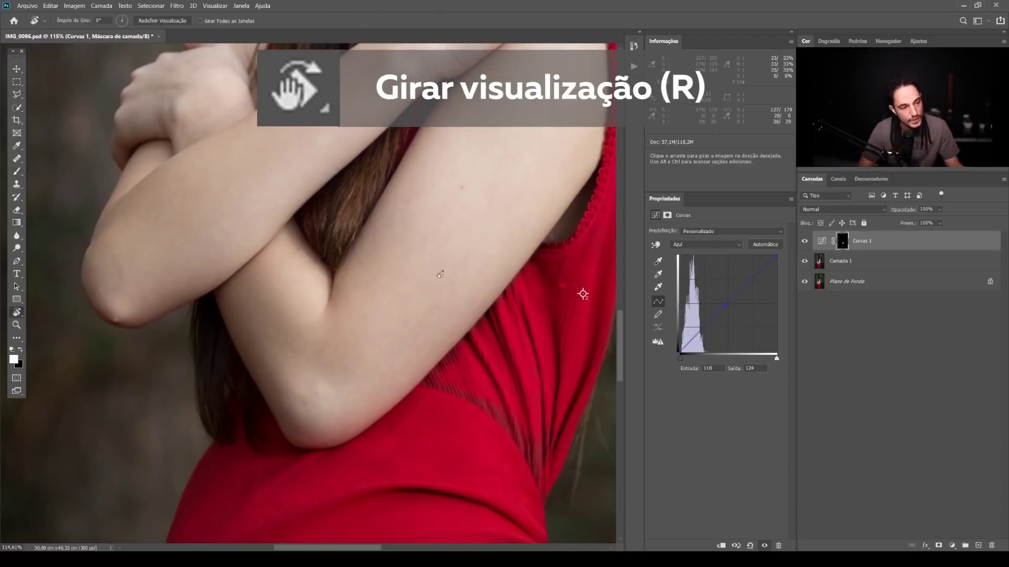
left_click_drag(522, 283, 388, 267)
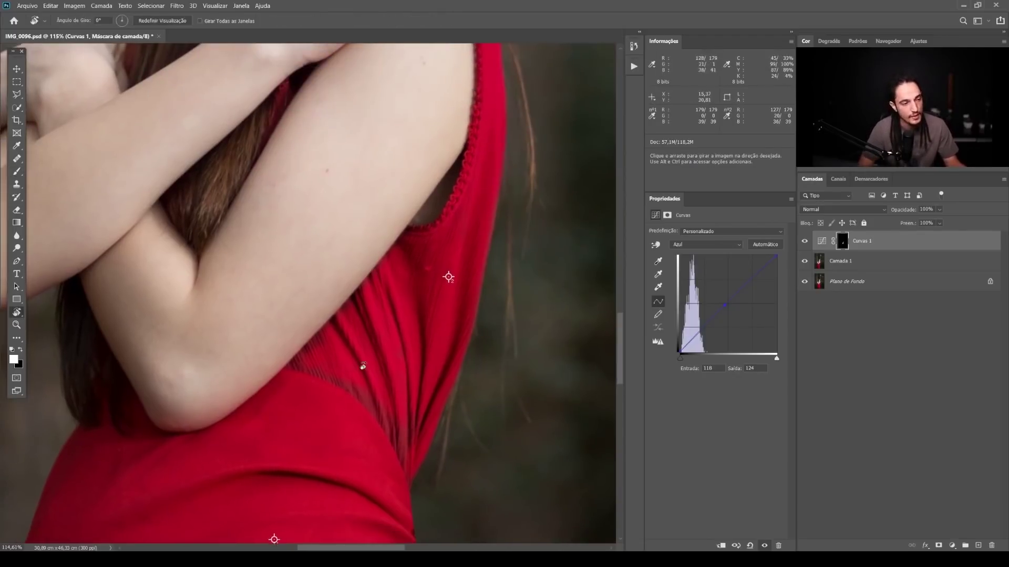
left_click_drag(345, 158, 242, 339)
left_click_drag(381, 350, 296, 383)
left_click_drag(394, 281, 335, 253)
left_click_drag(405, 412, 483, 357)
left_click_drag(176, 166, 157, 193)
left_click_drag(176, 225, 304, 374)
scroll(400, 227, "up", 3)
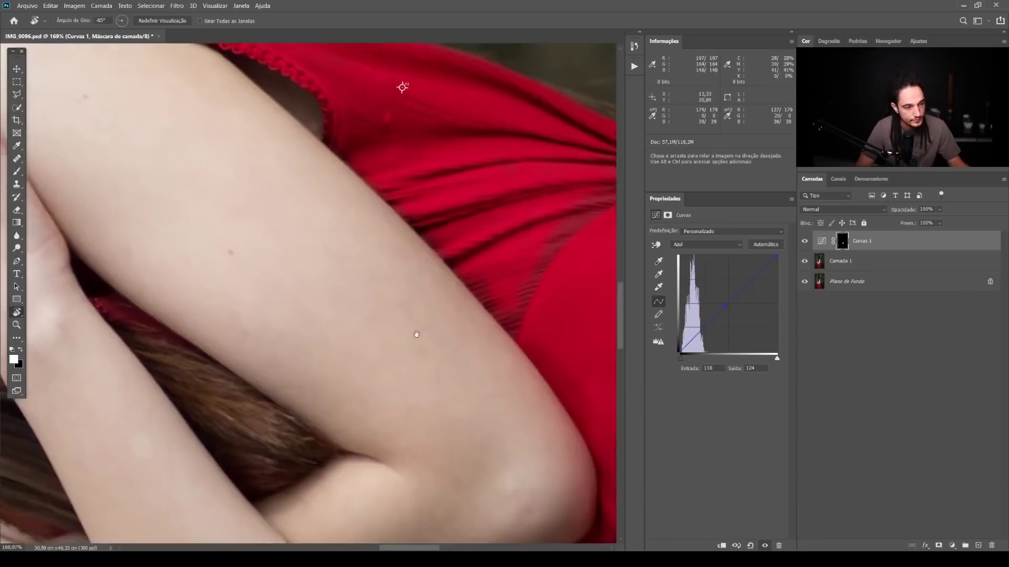
Step: Paint white on the mask along the arm's edge and the adjoining waist seam, adjusting the brush size to the gaps
key("b")
left_click_drag(357, 174, 342, 173)
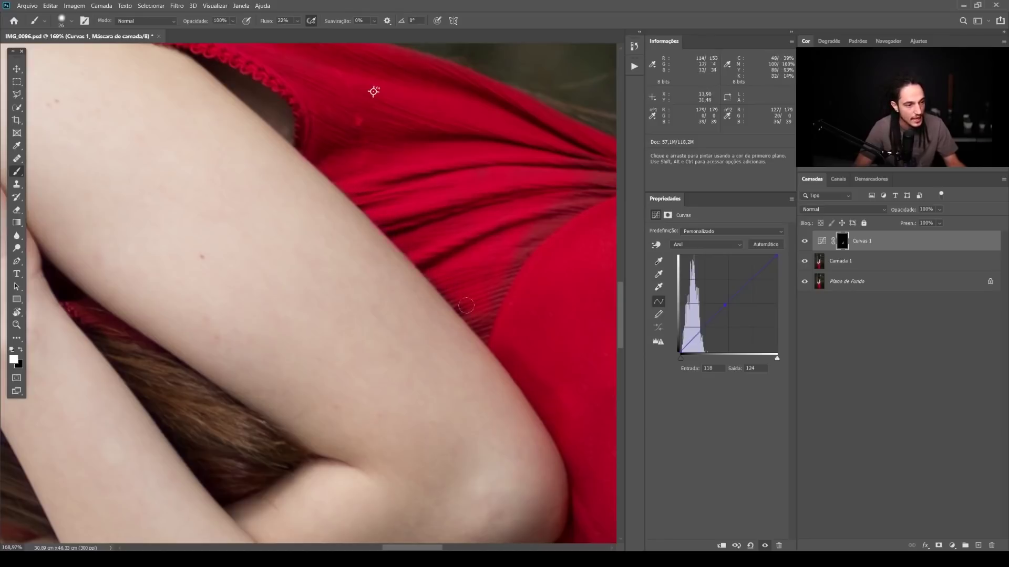
key("bracketleft")
key("bracketleft")
key("bracketleft")
key("bracketleft")
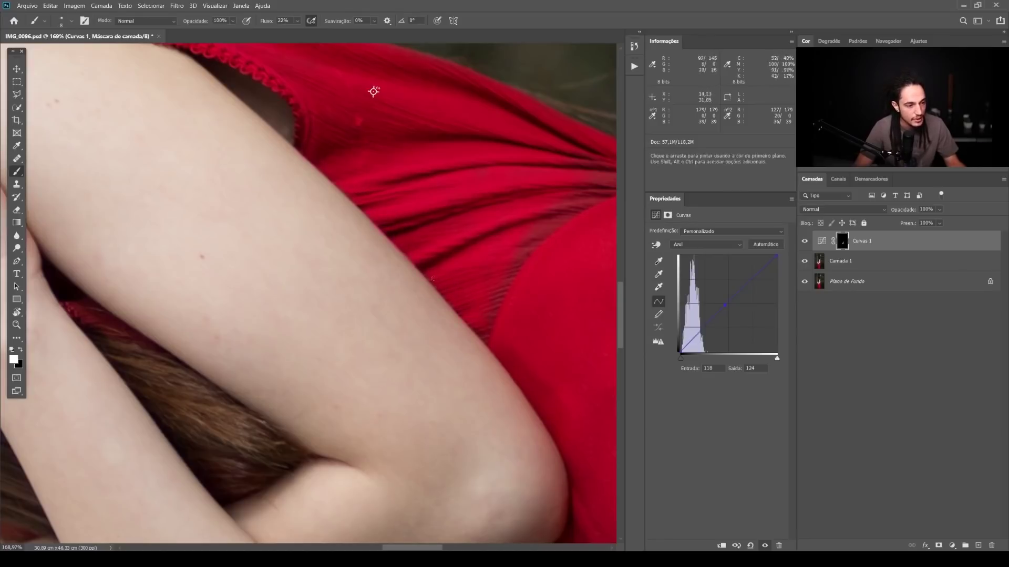
key("bracketright")
key("bracketright")
left_click_drag(490, 322, 499, 322)
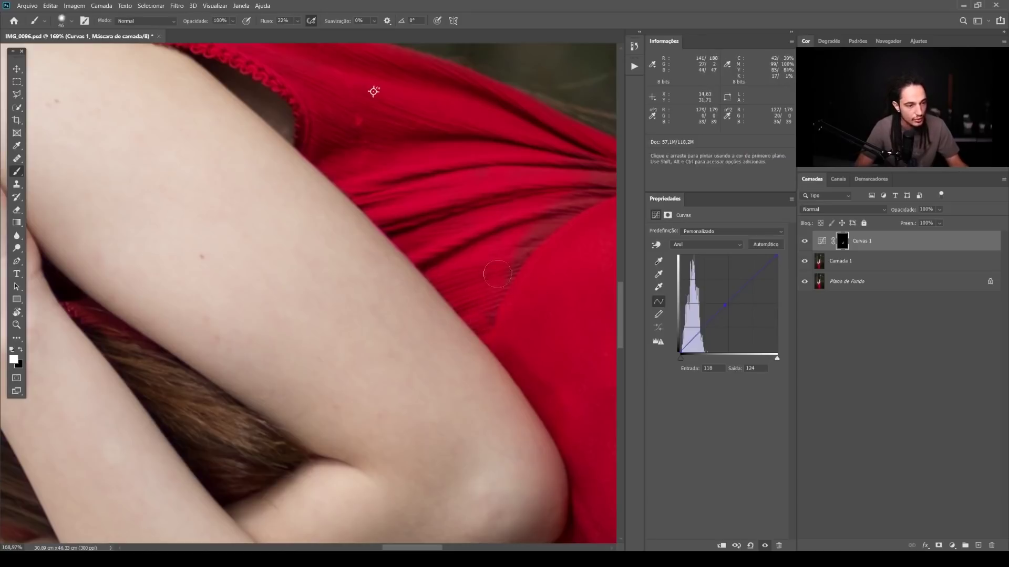
left_click_drag(496, 273, 489, 311)
left_click_drag(485, 299, 489, 318)
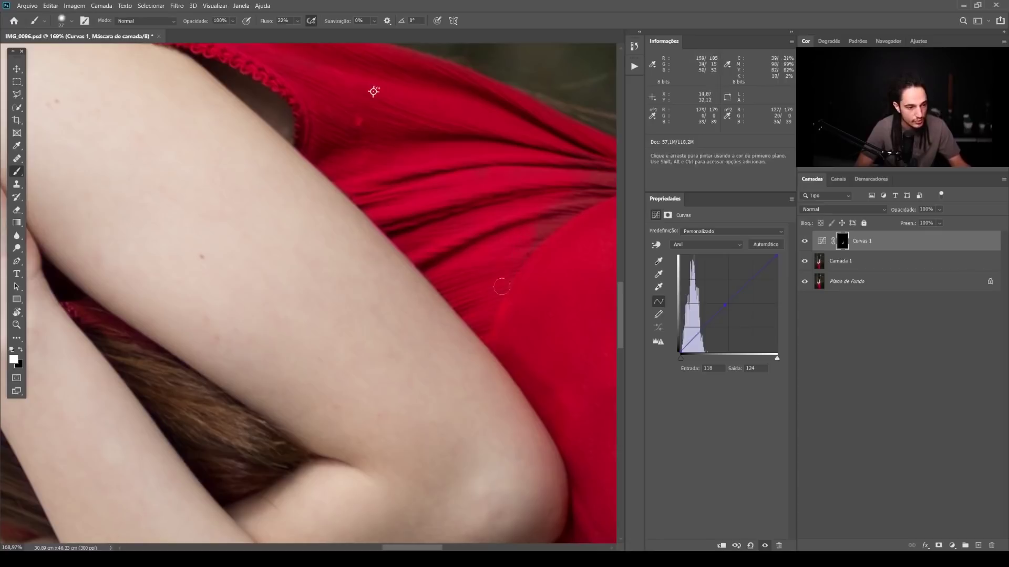
Step: Paint white on the mask over the grey fold ends where the bodice meets the skirt near the dress's outer edge
mouse_move(473, 229)
left_mouse_down()
mouse_move(448, 263)
mouse_move(313, 297)
left_mouse_up()
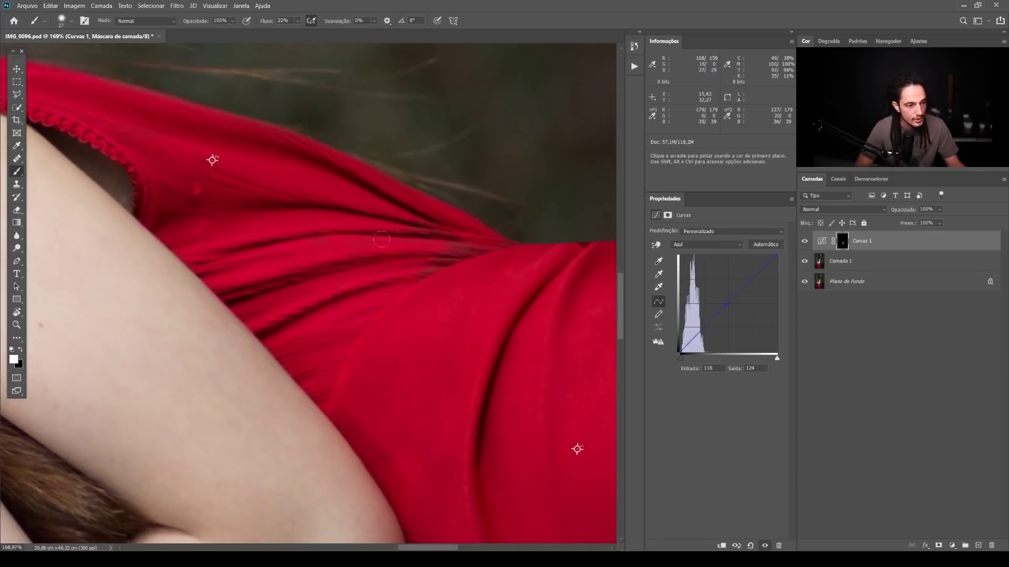
key("bracketleft")
key("bracketleft")
key("bracketleft")
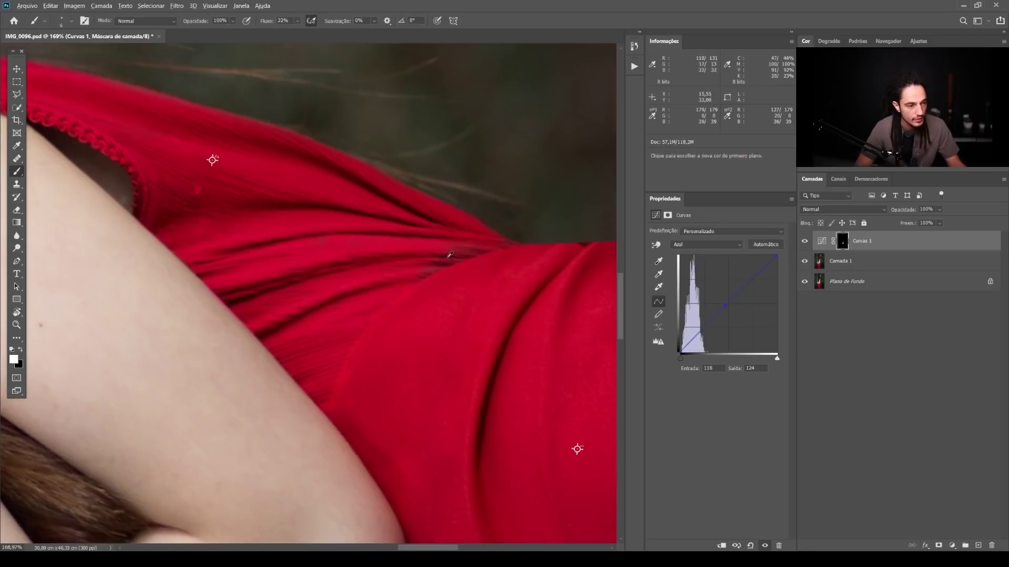
key("bracketright")
key("bracketright")
key("bracketright")
key("bracketright")
key("bracketright")
key("bracketright")
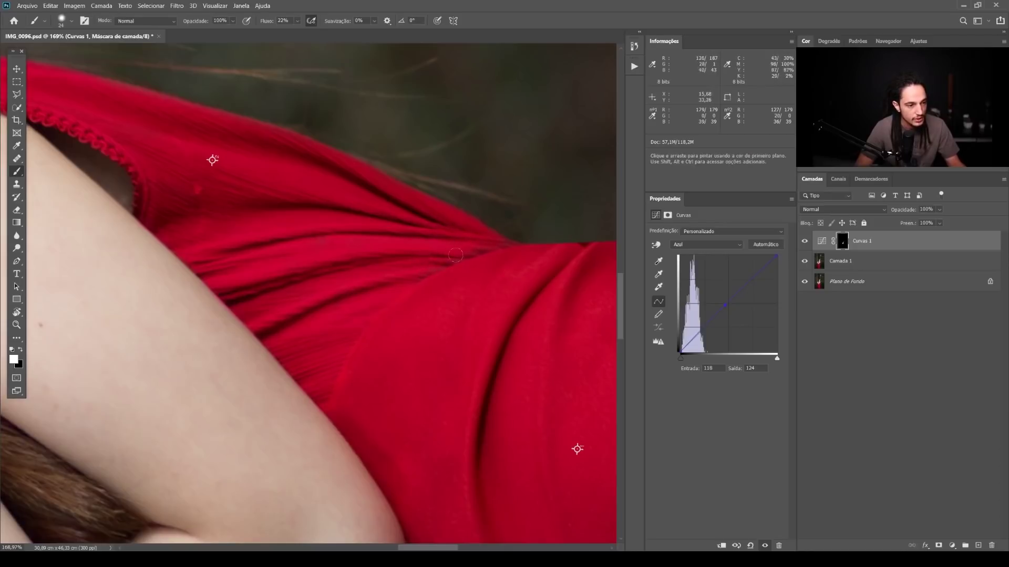
left_click_drag(457, 253, 474, 249)
left_click_drag(492, 243, 484, 243)
mouse_move(320, 245)
left_mouse_down()
mouse_move(368, 240)
mouse_move(317, 236)
left_mouse_up()
Step: Reset the canvas rotation to 0° and examine the recoloured waist seam and folds close up
left_click_drag(409, 240, 486, 313)
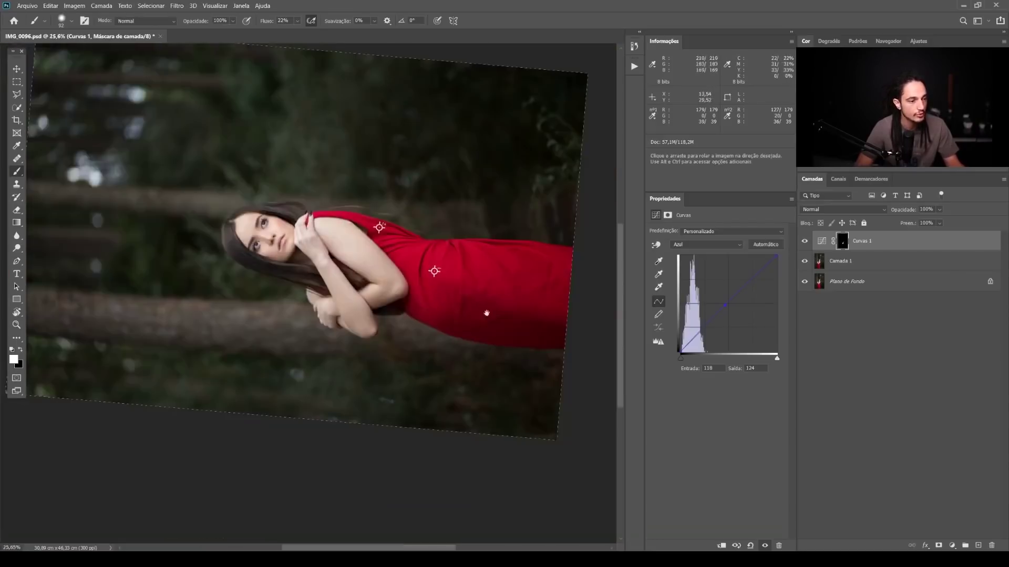
key("r")
key("Escape")
left_click_drag(362, 446, 394, 448)
left_click_drag(365, 342, 408, 361)
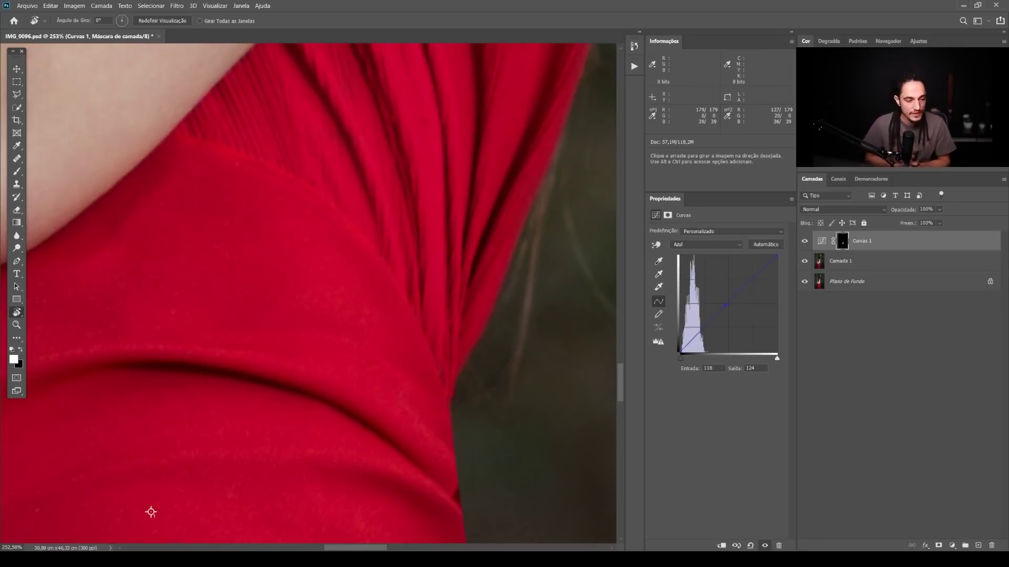
Step: Merge the Curves 1 adjustment layer and its mask down into Camada 1
key("ctrl+0")
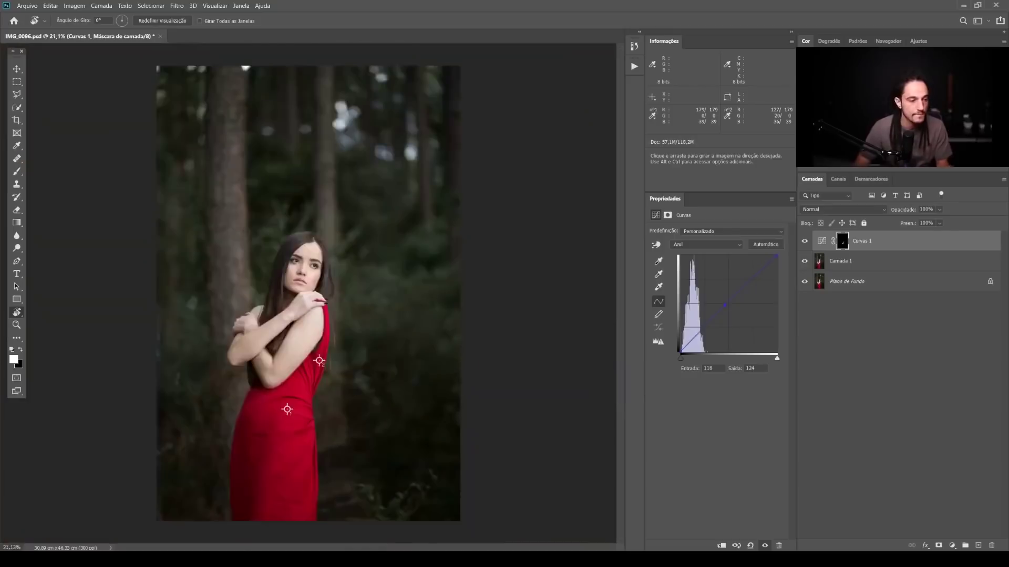
left_click_drag(352, 459, 485, 379)
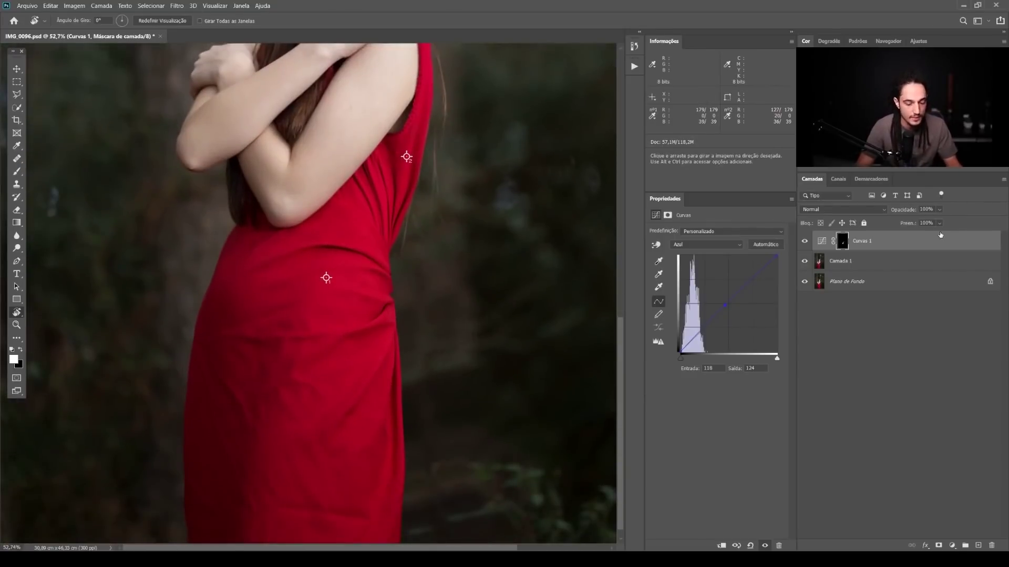
key("Delete")
left_click_drag(429, 196, 498, 221)
left_click_drag(347, 265, 495, 254)
scroll(382, 418, "up", 10)
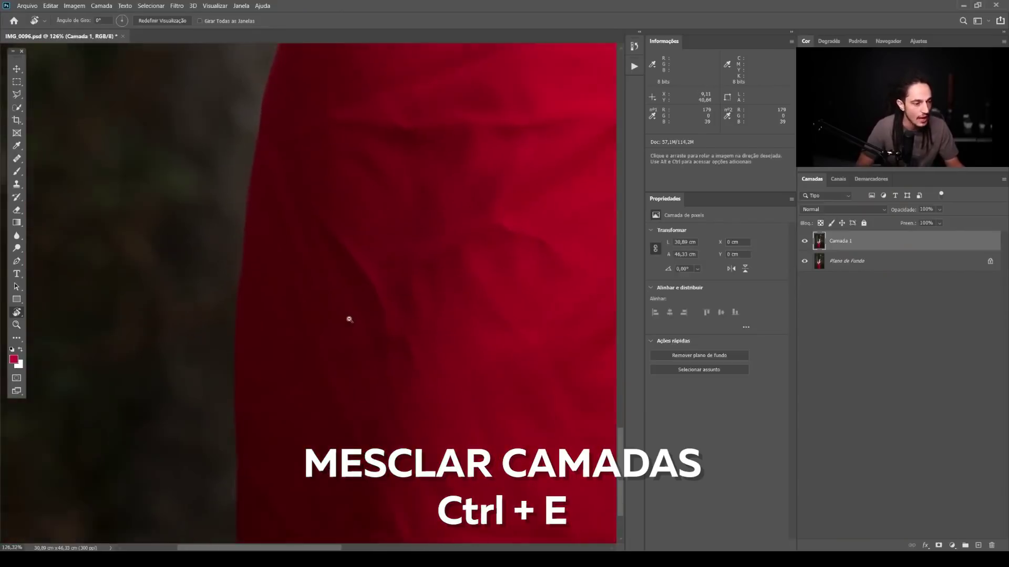
Step: Duplicate the merged Camada 1 layer
scroll(353, 365, "down", 10)
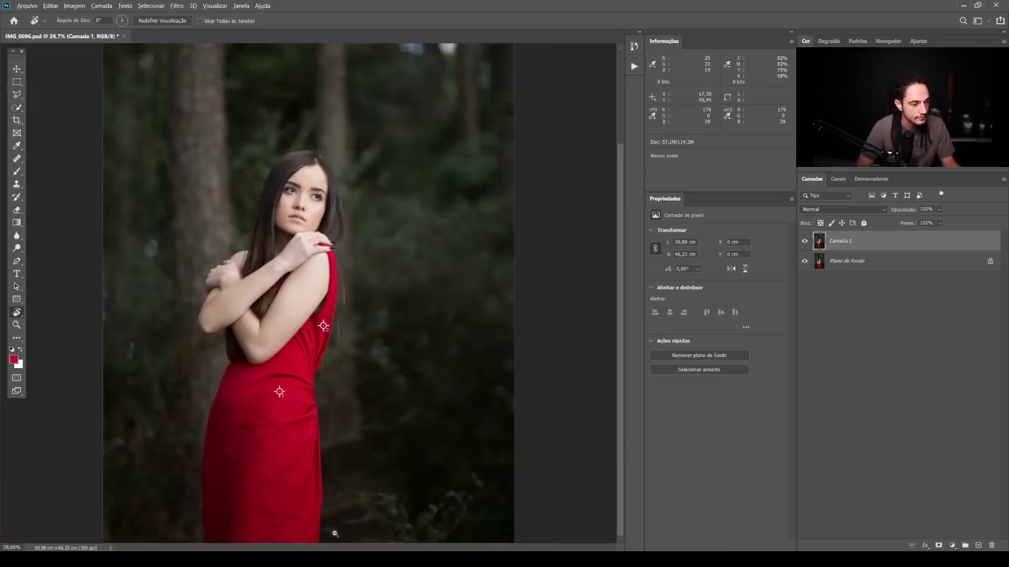
scroll(295, 367, "up", 3)
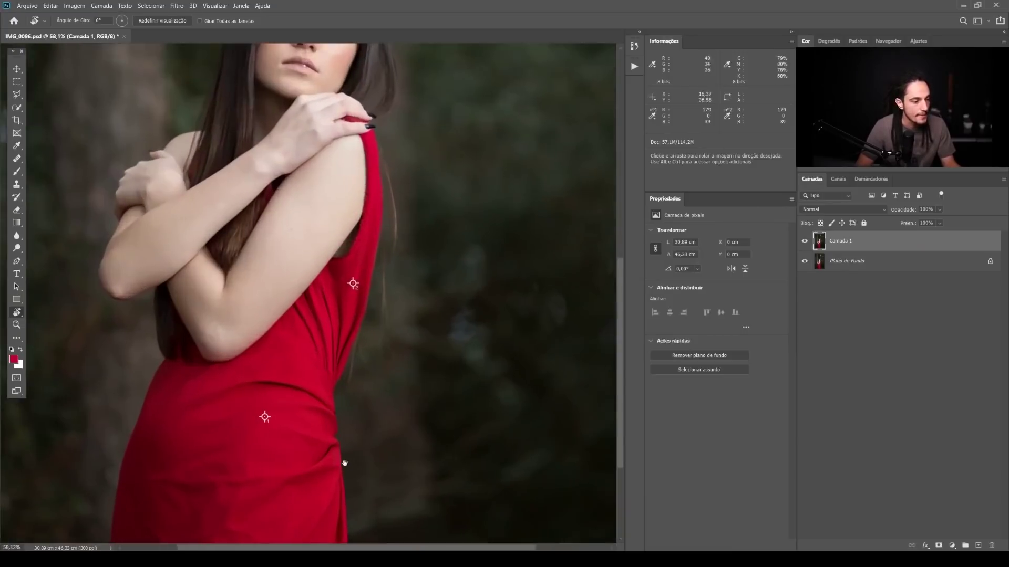
left_click_drag(425, 351, 520, 168)
key("ctrl+j")
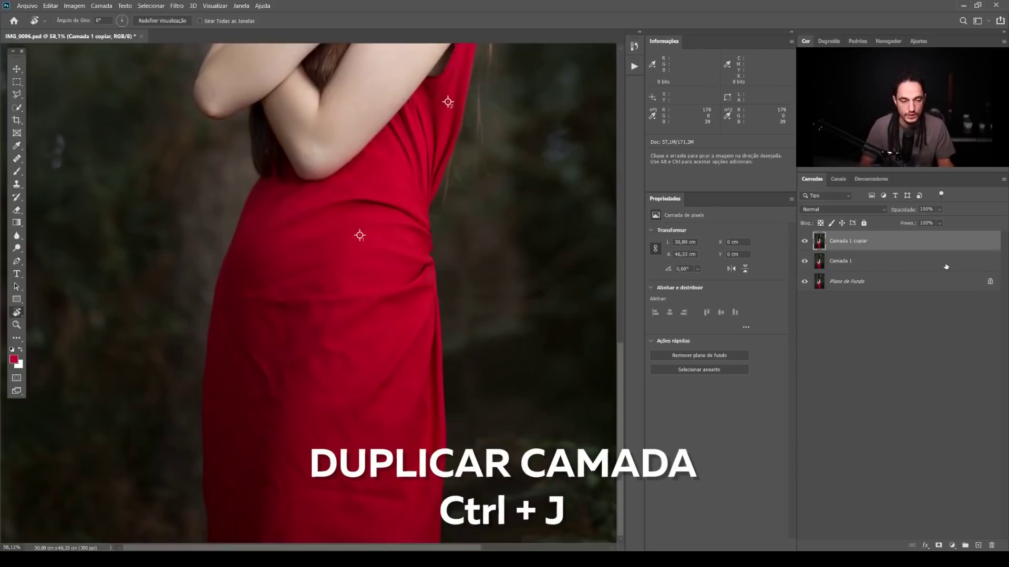
Step: Remove the creases along the shaded side of the skirt with the Healing Brush, sampling clean fabric beside them
key("j")
scroll(381, 196, "up", 3)
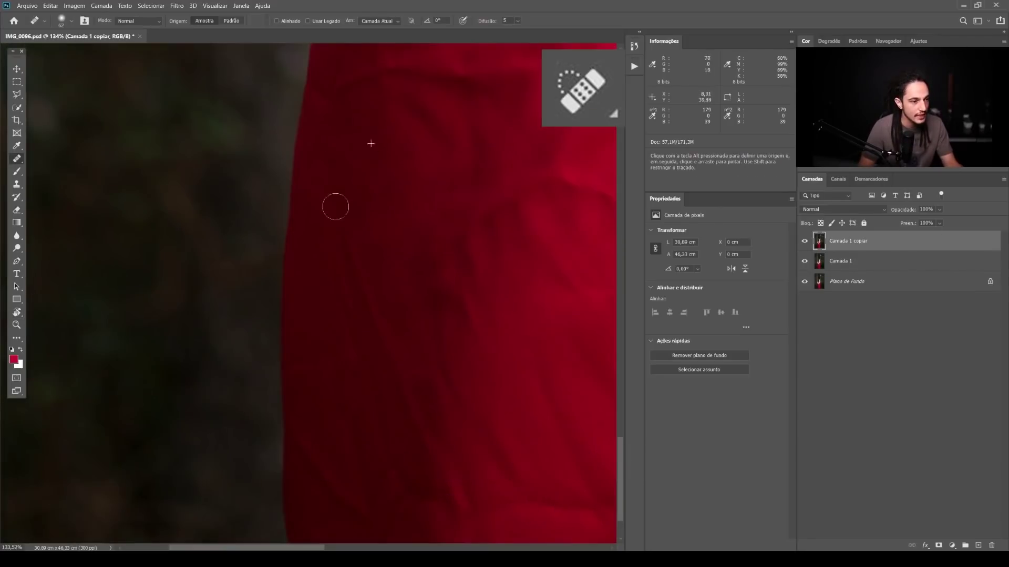
left_click(337, 206, "alt")
left_click_drag(294, 197, 332, 192)
left_click(340, 212, "alt")
mouse_move(351, 367)
left_mouse_down()
mouse_move(388, 382)
mouse_move(370, 407)
mouse_move(327, 387)
left_mouse_up()
left_click(334, 296, "alt")
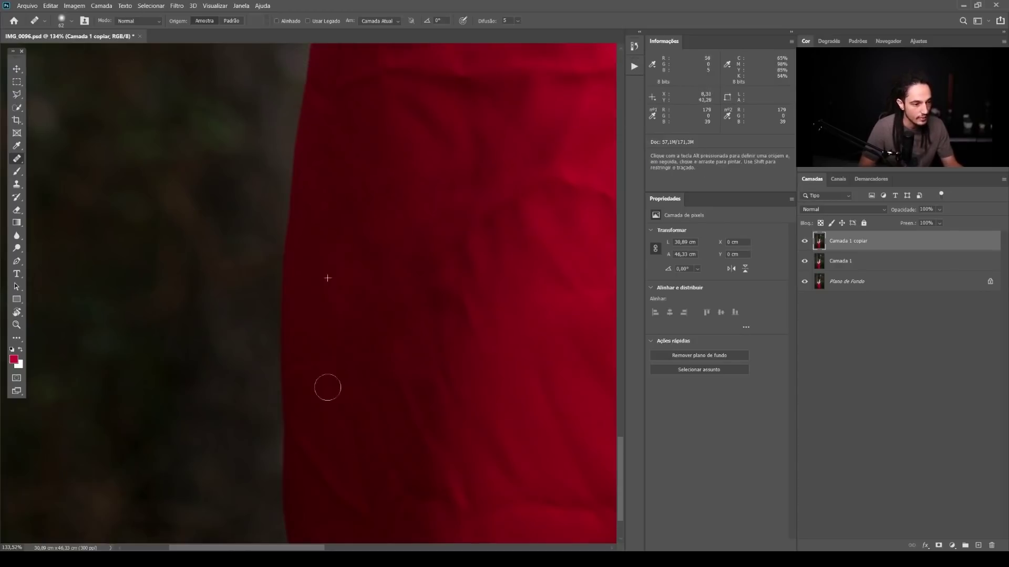
mouse_move(411, 273)
left_mouse_down()
mouse_move(385, 389)
mouse_move(437, 408)
left_mouse_up()
left_click(459, 432, "alt")
Step: Heal the diagonal and horizontal creases across the middle of the skirt using nearby smooth fabric
mouse_move(491, 367)
left_mouse_down()
mouse_move(299, 254)
mouse_move(356, 201)
left_mouse_up()
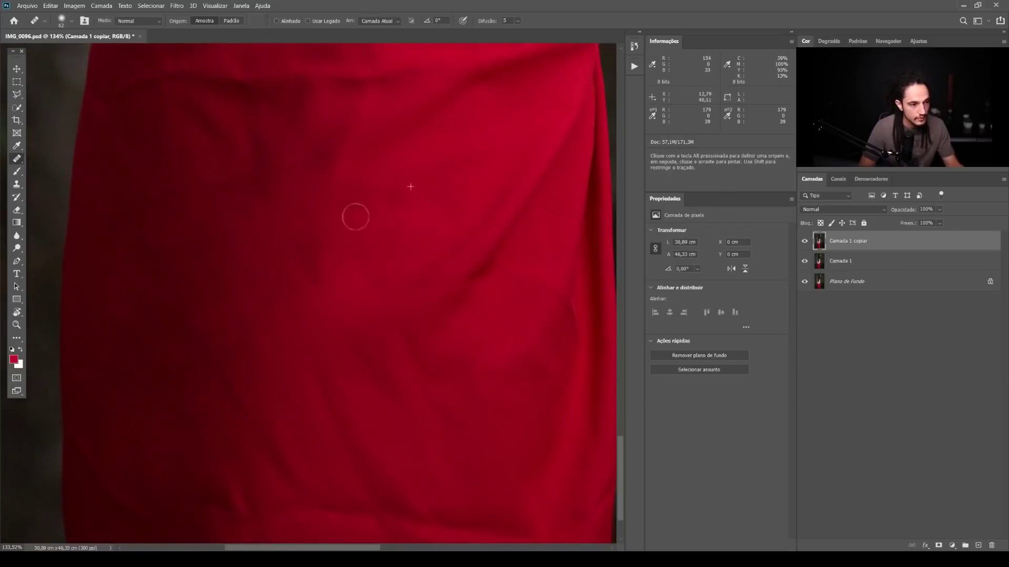
left_click_drag(378, 290, 331, 196)
left_click(358, 351, "alt")
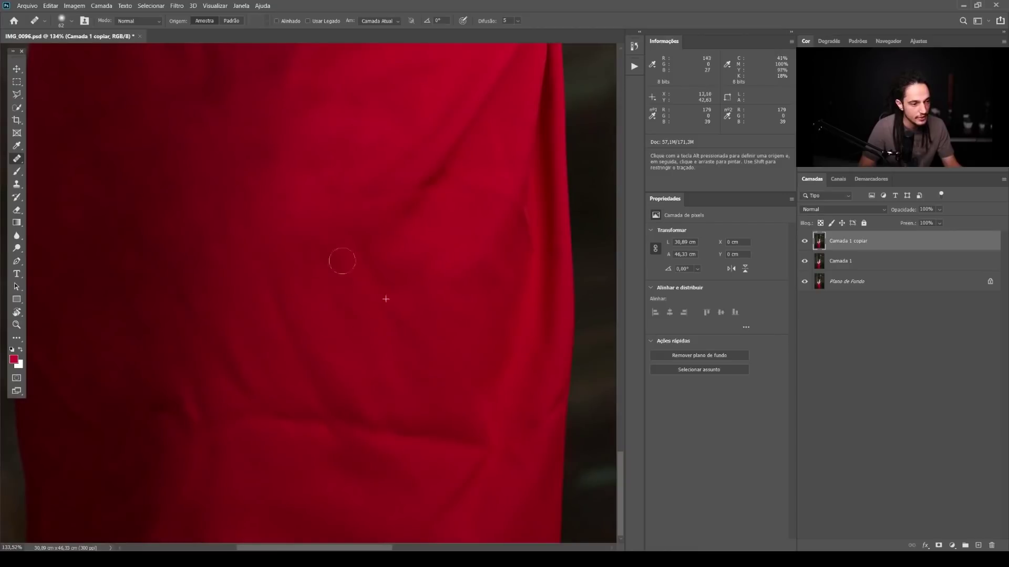
left_click_drag(342, 261, 339, 253)
left_click(365, 301, "alt")
left_click_drag(289, 343, 302, 362)
mouse_move(297, 310)
left_mouse_down()
mouse_move(335, 329)
mouse_move(318, 413)
left_mouse_up()
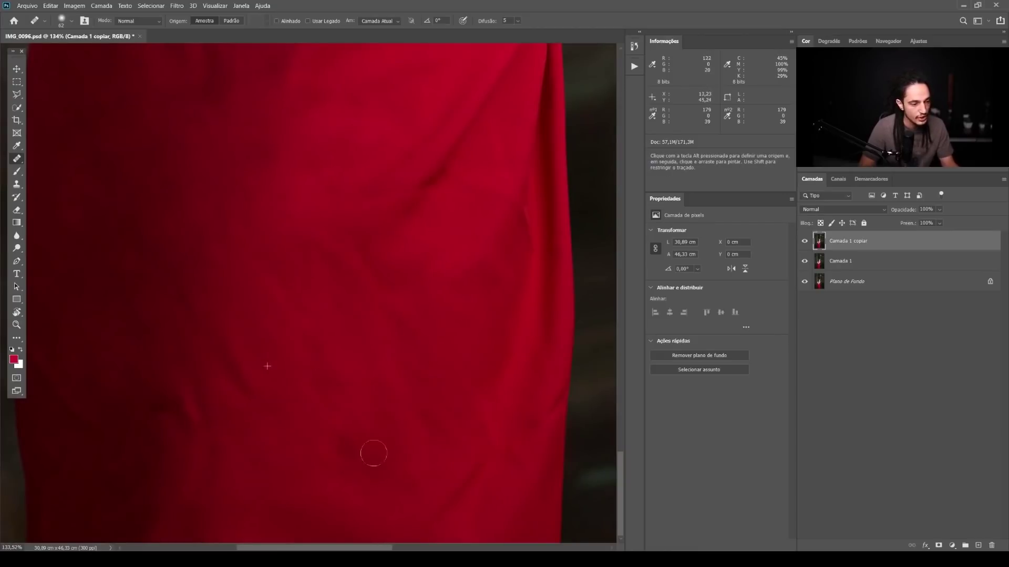
Step: Heal the remaining wrinkles in the lower shaded part of the skirt and along its light-to-dark transition
left_click_drag(294, 360, 518, 322)
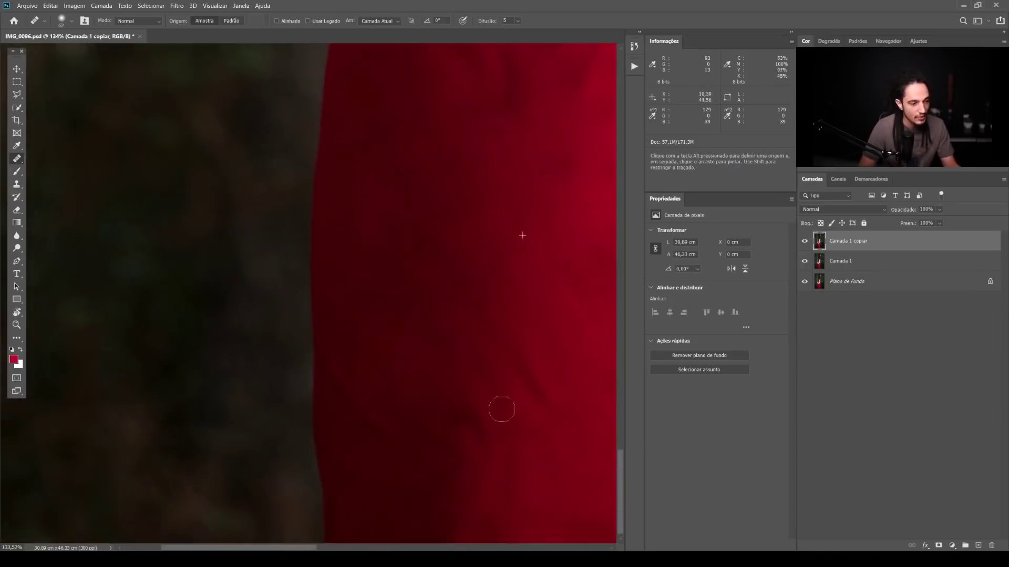
left_click_drag(475, 292, 534, 424)
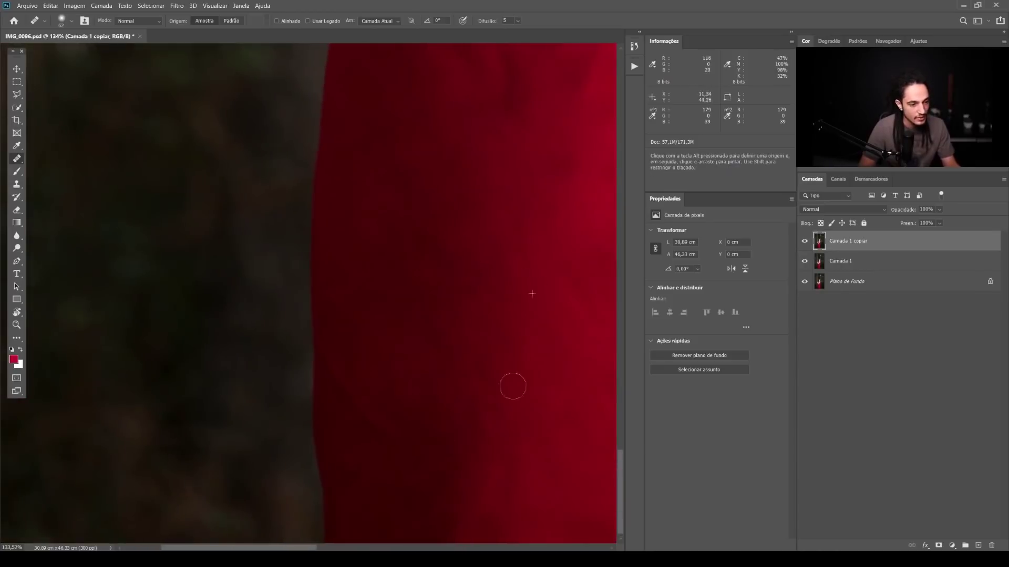
mouse_move(513, 386)
left_mouse_down()
mouse_move(486, 407)
mouse_move(353, 423)
left_mouse_up()
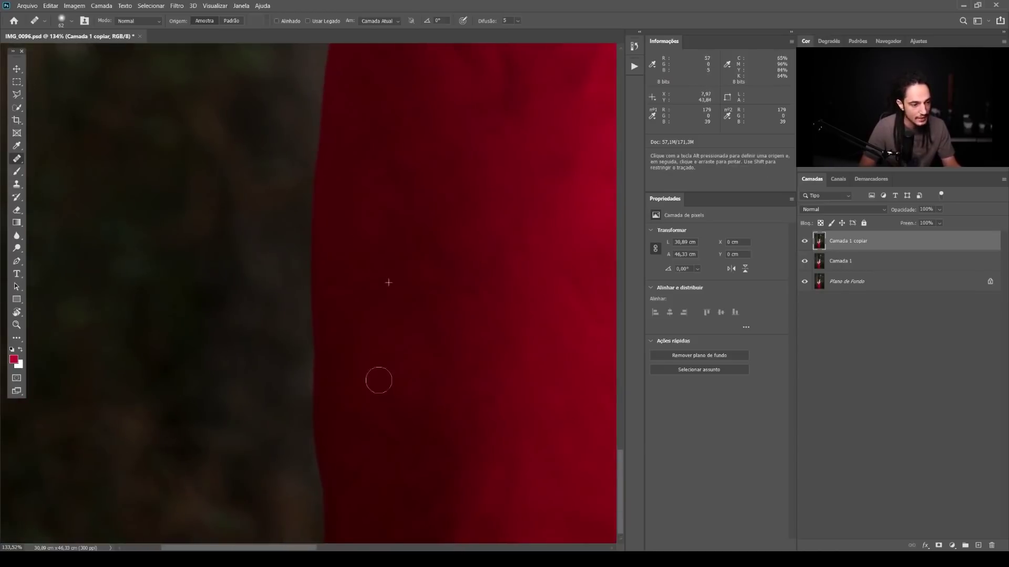
left_click_drag(379, 380, 394, 382)
left_click(417, 360, "alt")
mouse_move(413, 514)
left_mouse_down()
mouse_move(417, 534)
mouse_move(437, 522)
left_mouse_up()
left_click(372, 379, "alt")
left_click_drag(384, 484, 488, 413)
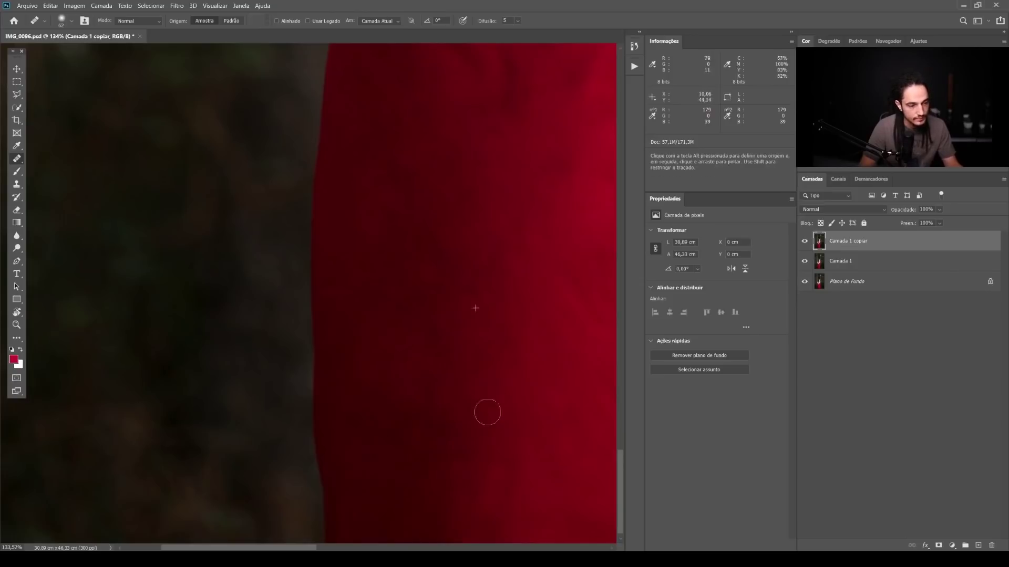
Step: Heal the leftover marks across the bright central area of the skirt with freshly sampled fabric
left_click_drag(557, 105, 114, 435)
left_click(342, 520, "alt")
left_click_drag(415, 363, 441, 469)
left_click(398, 411, "alt")
left_click_drag(492, 381, 498, 383)
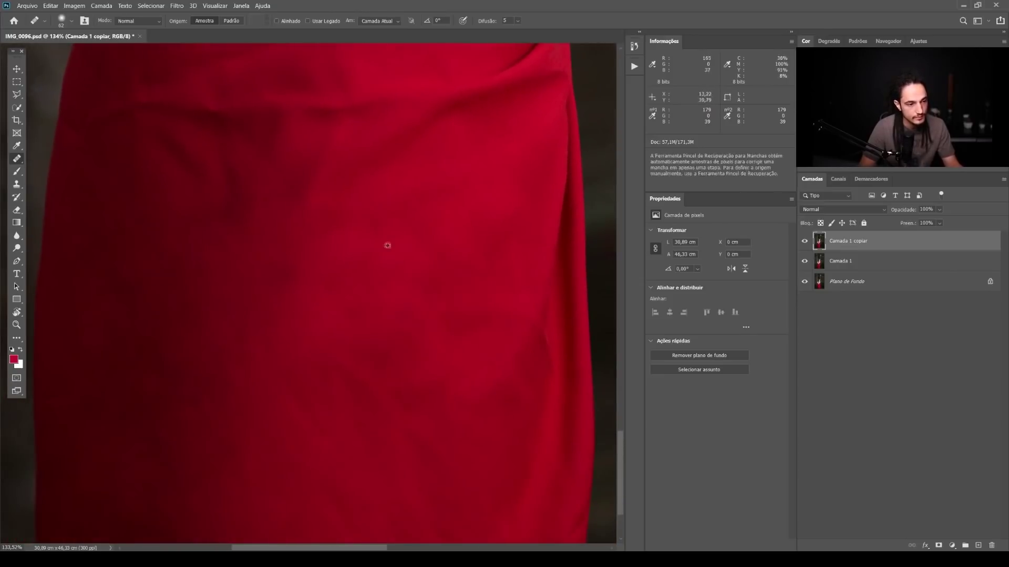
Step: Heal the horizontal folds below the hip where the skirt passes from shade into light
scroll(376, 408, "left", 5)
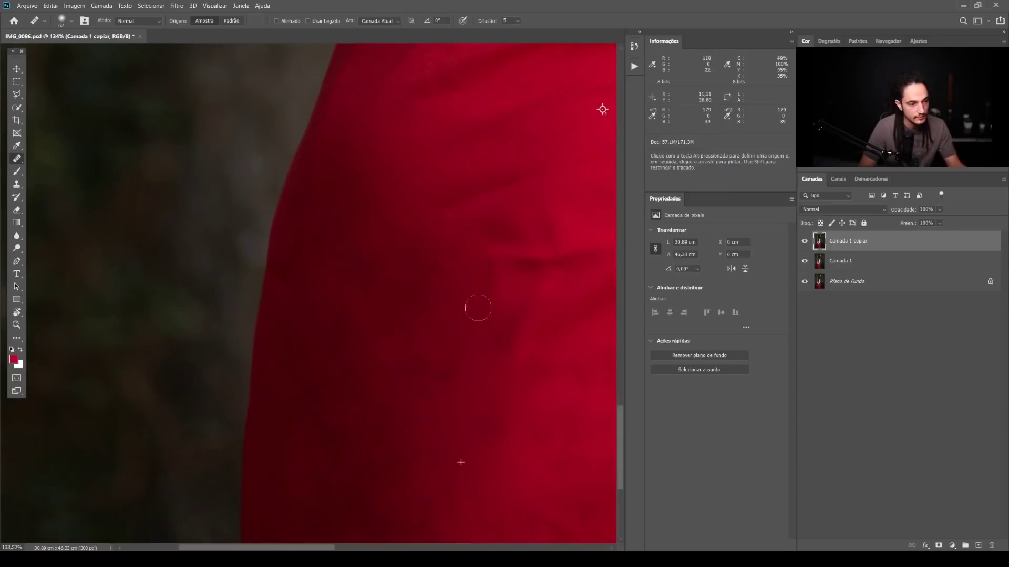
mouse_move(551, 361)
left_mouse_down()
mouse_move(414, 320)
mouse_move(423, 392)
left_mouse_up()
left_click(475, 411, "alt")
left_click_drag(439, 290, 410, 290)
left_click(496, 408, "alt")
left_click(403, 230)
left_click_drag(530, 187, 423, 213)
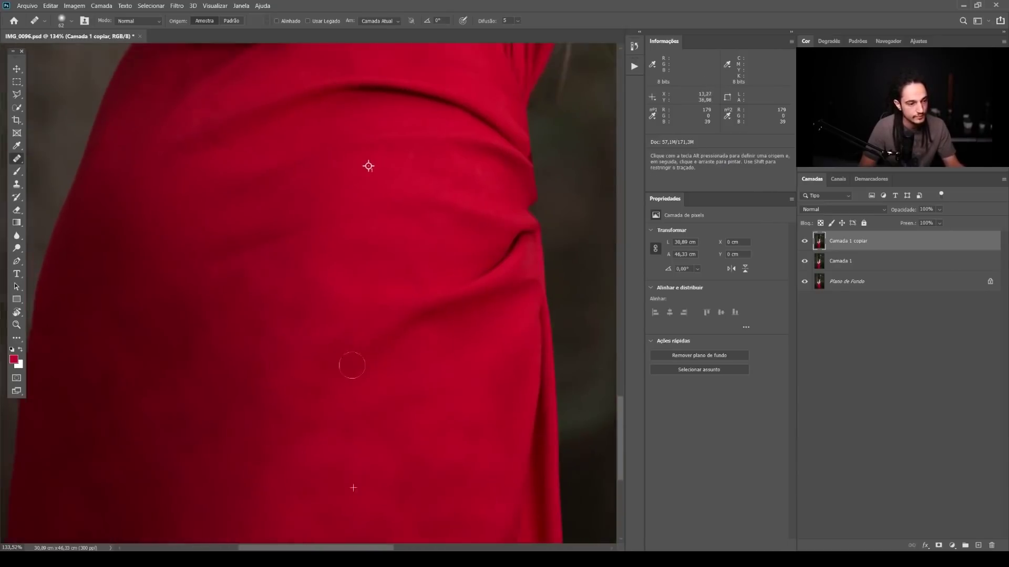
Step: Heal away the dark curved folds running across the waist below the elbow
scroll(420, 316, "up", 5)
scroll(420, 315, "left", 2)
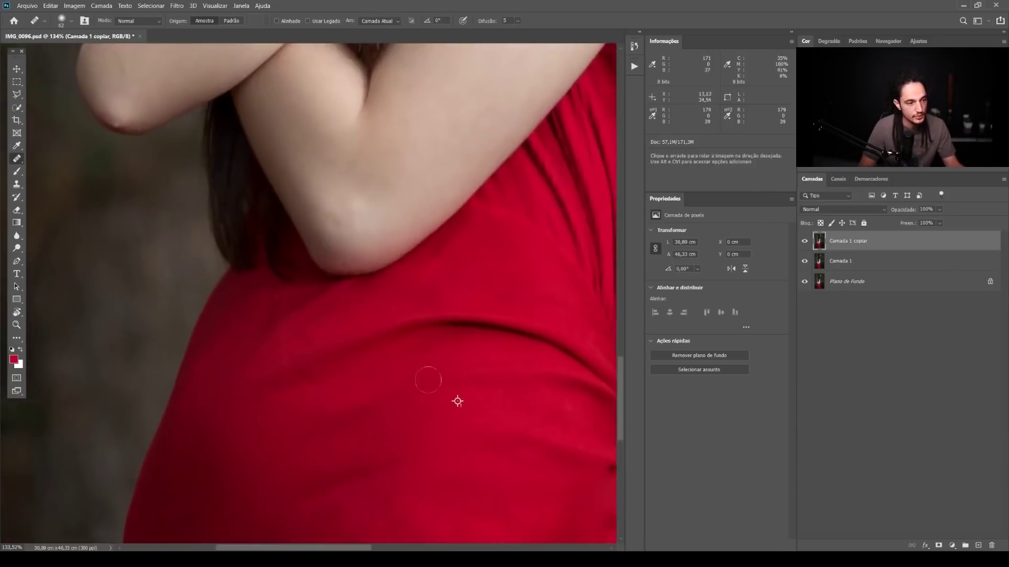
scroll(436, 383, "down", 2)
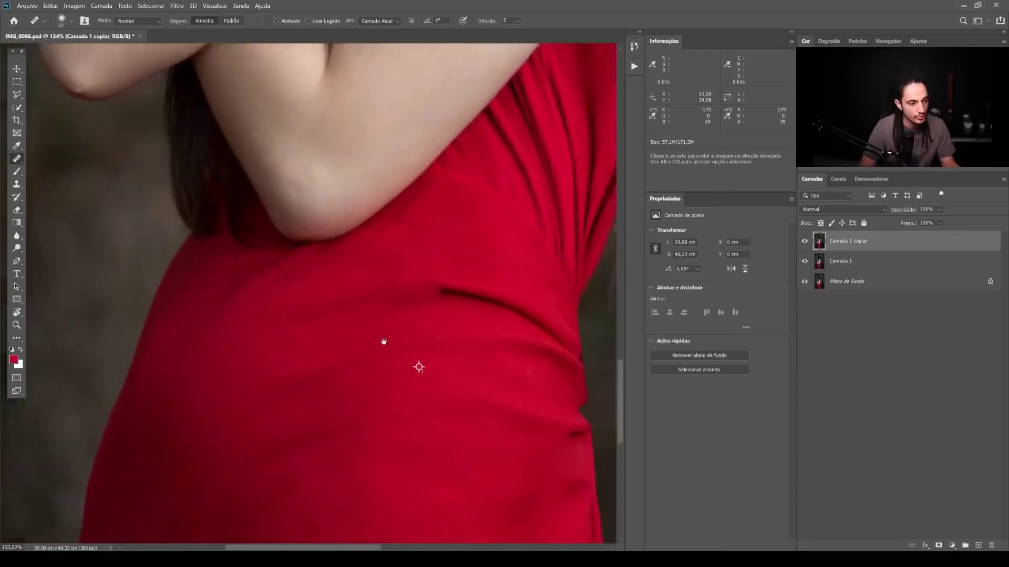
scroll(367, 331, "right", 3)
scroll(342, 315, "down", 2)
scroll(381, 465, "up", 6)
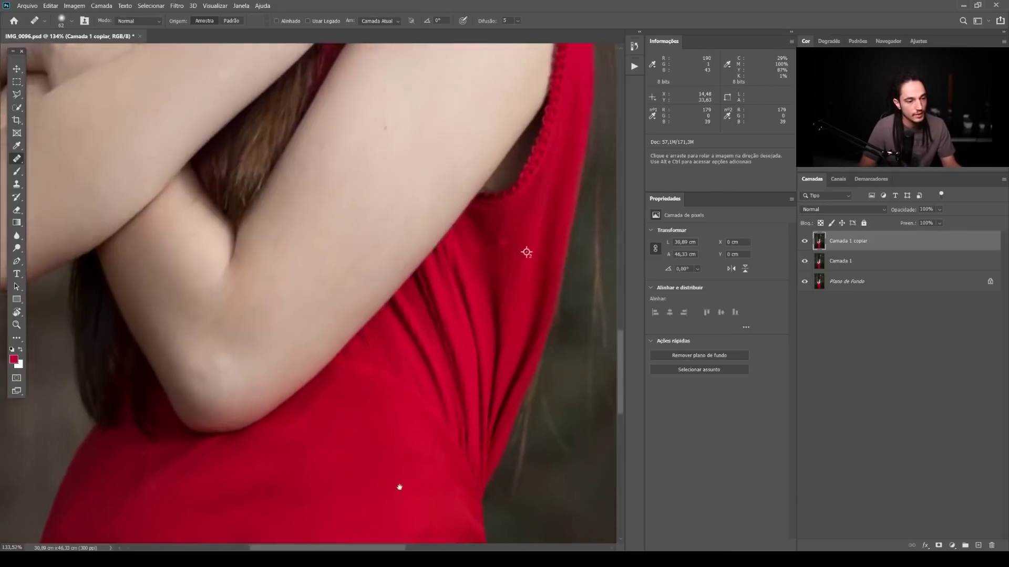
scroll(342, 351, "right", 2)
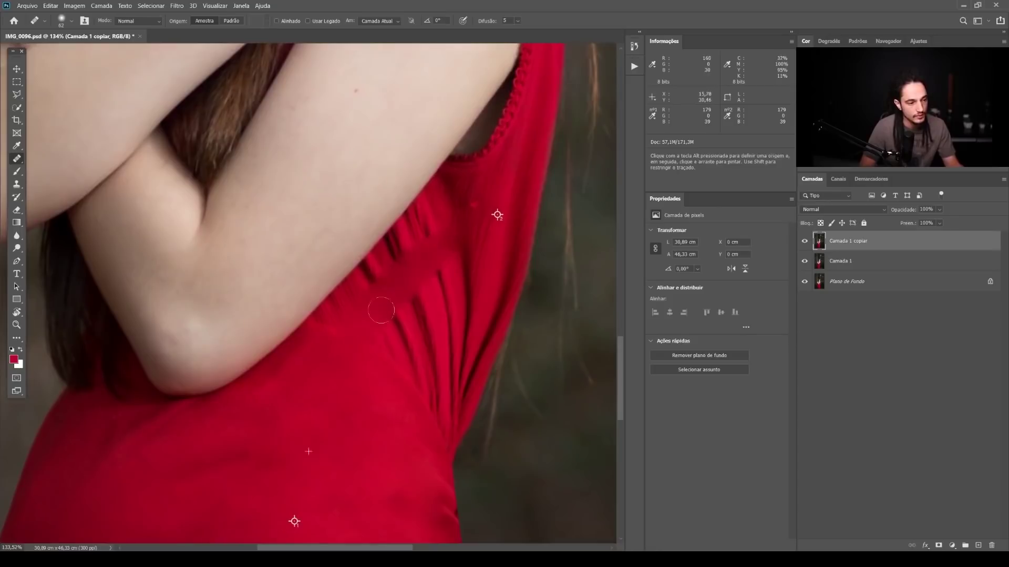
Step: Heal away the bodice's gathered pleats between the arm and the dress's outer edge
left_click_drag(368, 349, 434, 335)
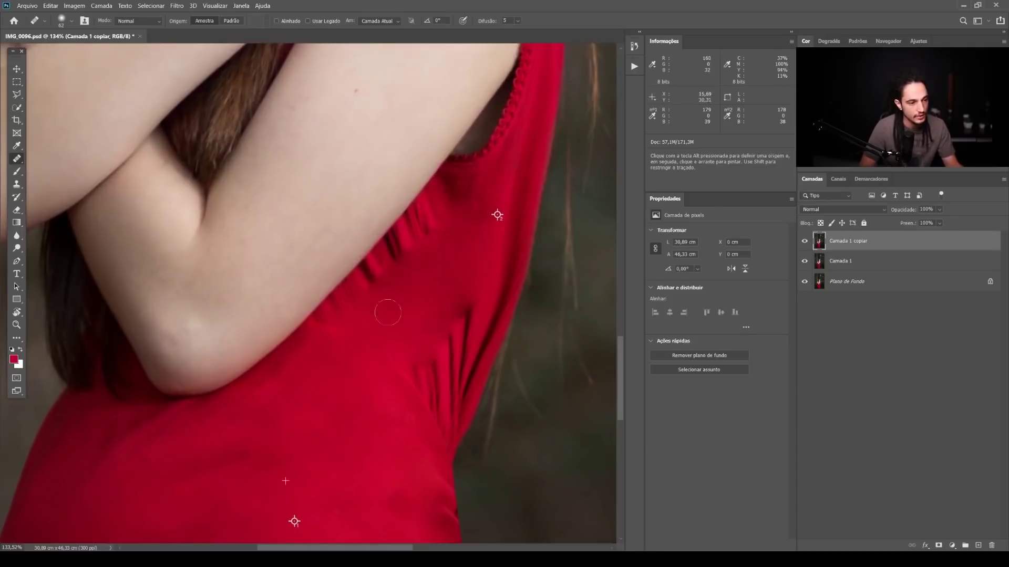
left_click_drag(445, 291, 456, 297)
mouse_move(444, 365)
left_mouse_down()
mouse_move(462, 311)
mouse_move(441, 405)
left_mouse_up()
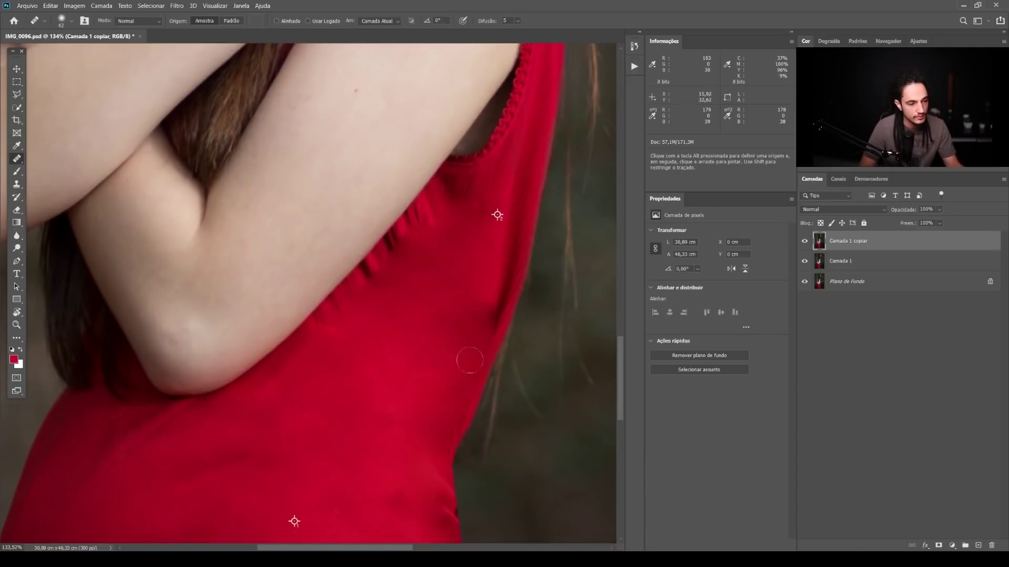
mouse_move(481, 338)
left_mouse_down()
mouse_move(520, 195)
mouse_move(515, 291)
left_mouse_up()
mouse_move(443, 329)
left_mouse_down()
mouse_move(499, 296)
mouse_move(468, 274)
left_mouse_up()
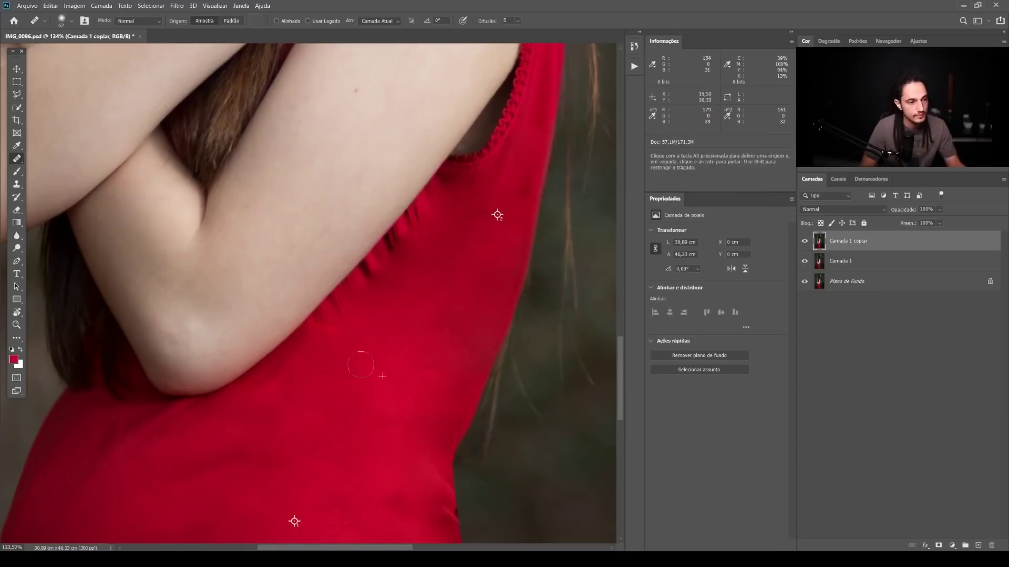
Step: Examine the healed fabric close up, checking the skirt's uneven tones and the folds at its outer edge
left_click_drag(361, 365, 452, 268)
left_click_drag(341, 457, 441, 196)
left_click_drag(210, 158, 259, 259)
left_click(321, 255, "ctrl")
left_click_drag(331, 255, 450, 252)
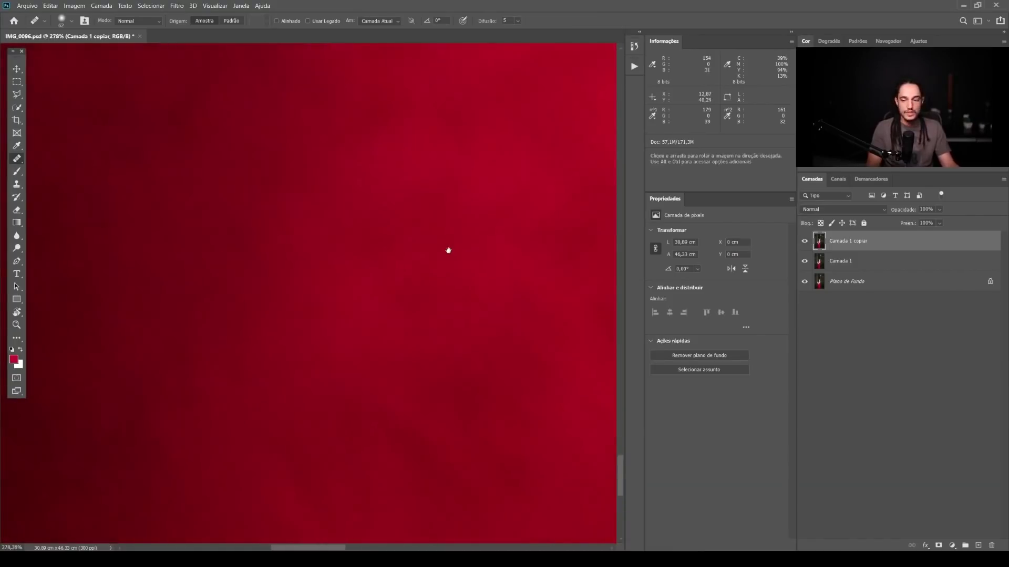
scroll(424, 308, "down", 5)
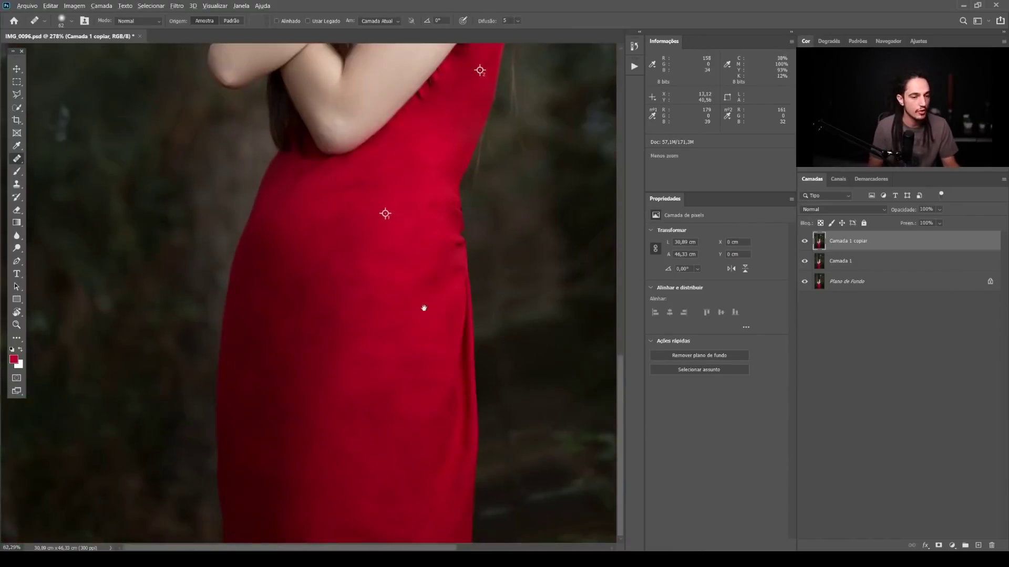
scroll(468, 309, "down", 1)
scroll(405, 322, "up", 5)
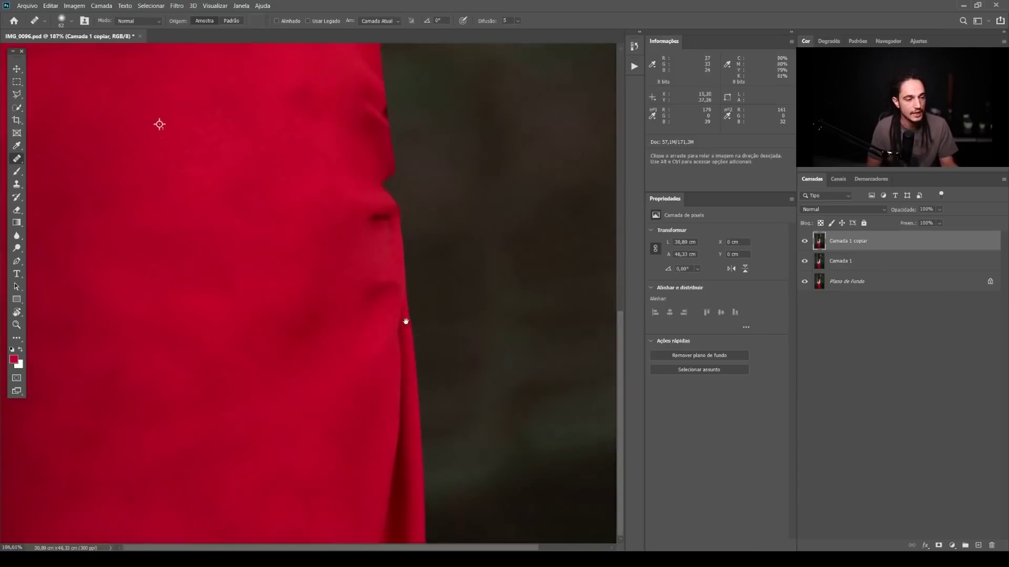
key("s")
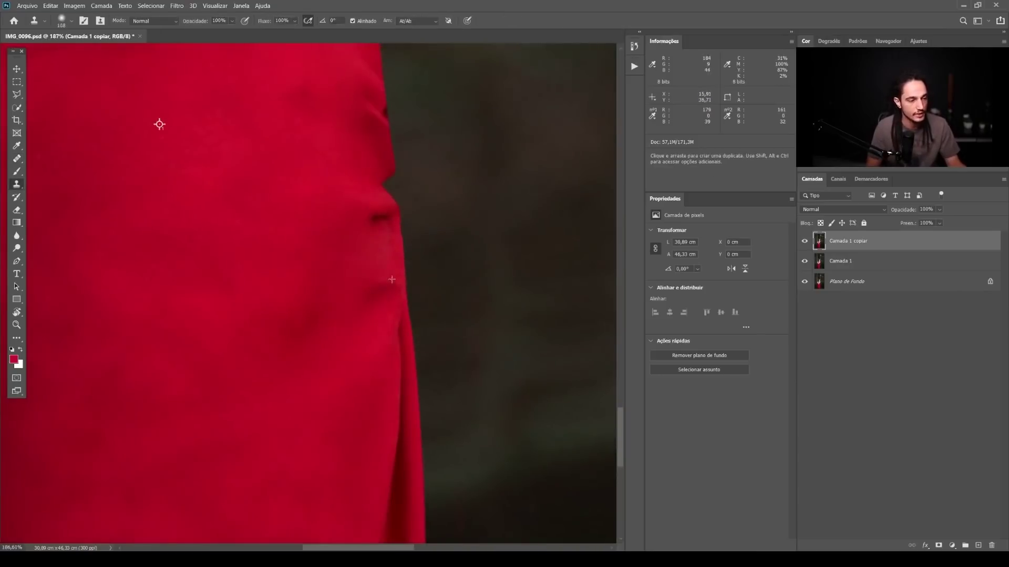
scroll(392, 279, "down", 5)
Step: Run the recorded action "10 RF - Frequencias - 2px - Aberto" to create the frequency separation layers
left_click(633, 67)
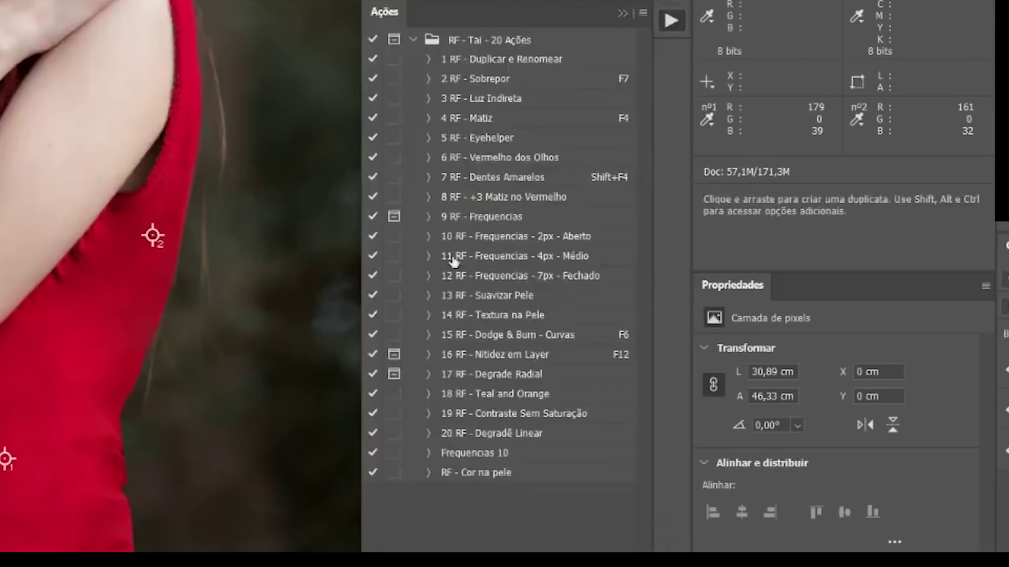
left_click(570, 244)
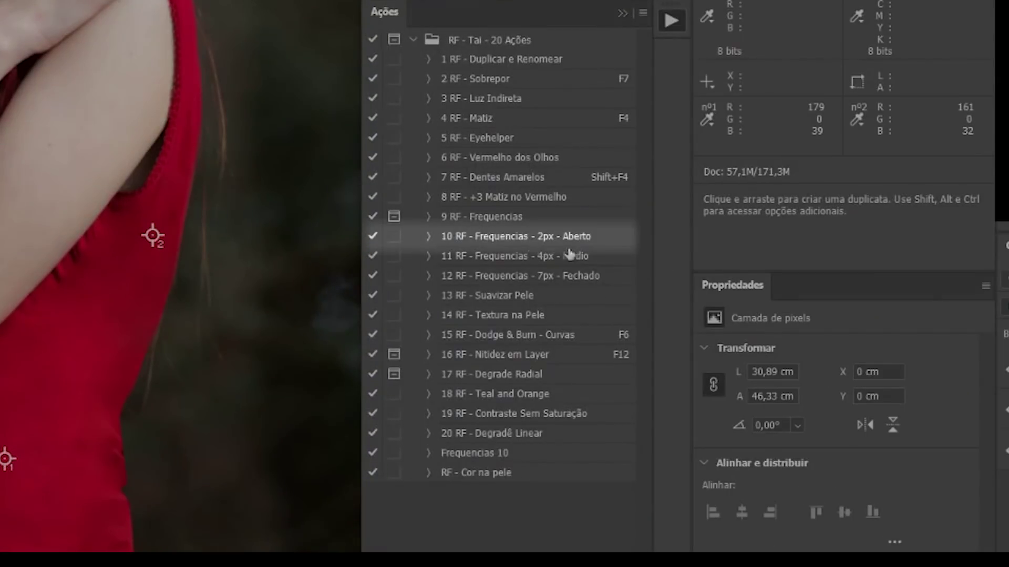
left_click(540, 238)
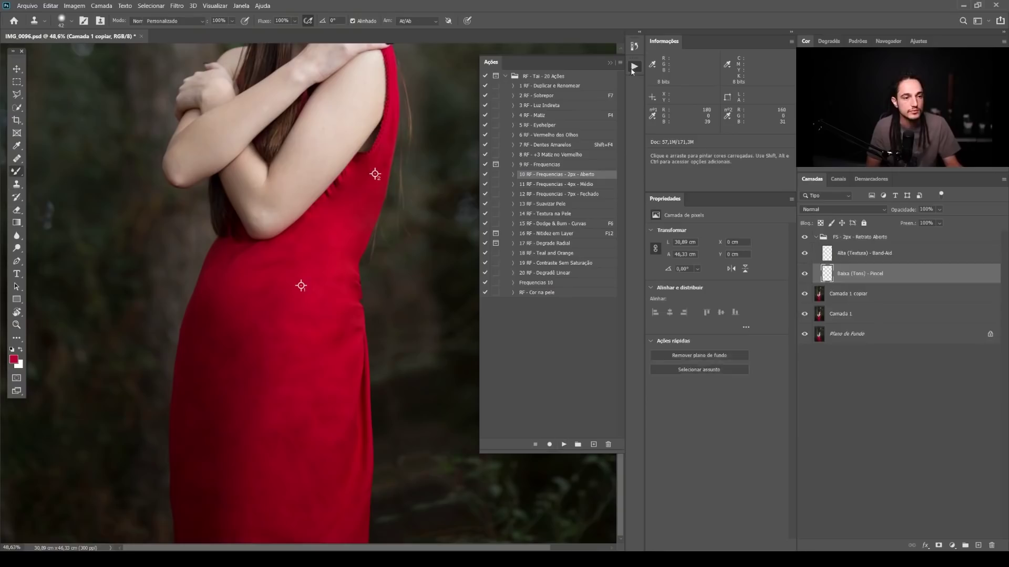
Step: Blend the uneven tones in the skirt's shaded side and hip with the Mixer Brush on the "Baixa (Tons) - Pincel" layer
left_click(670, 22)
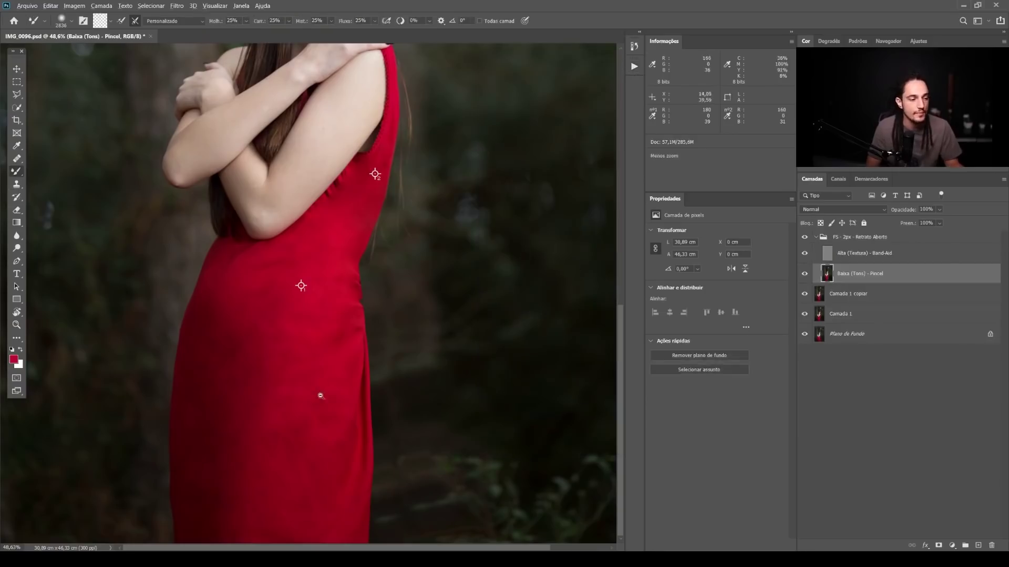
left_click_drag(321, 396, 399, 293)
left_click_drag(399, 293, 656, 135)
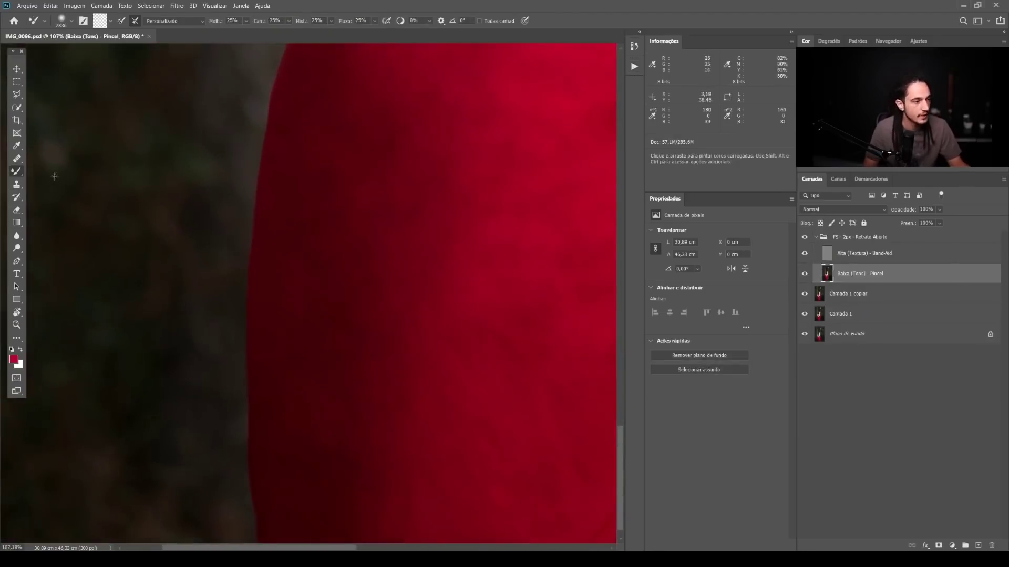
left_click_drag(444, 292, 221, 317)
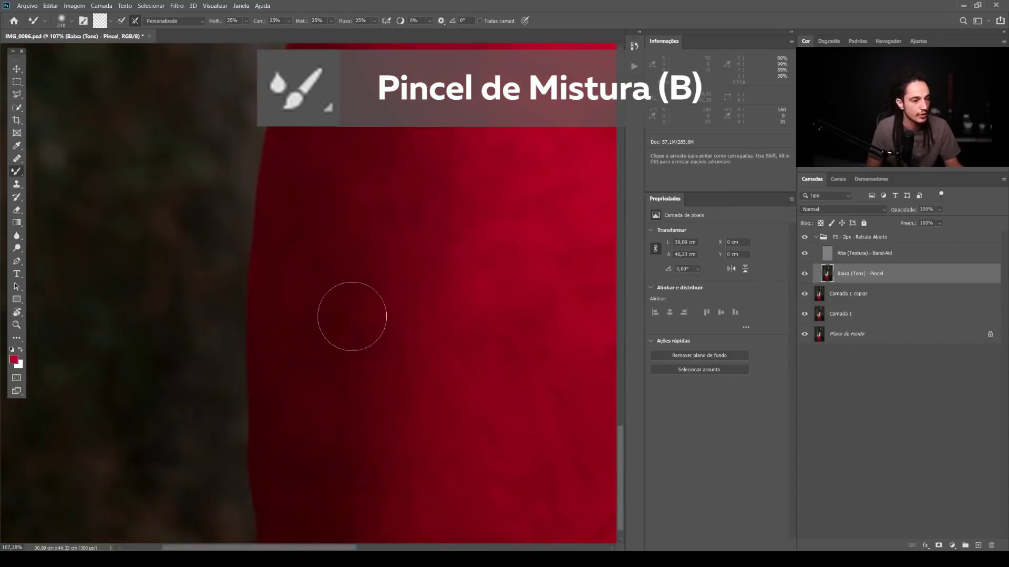
left_click_drag(464, 320, 376, 273)
right_click(476, 311, "alt")
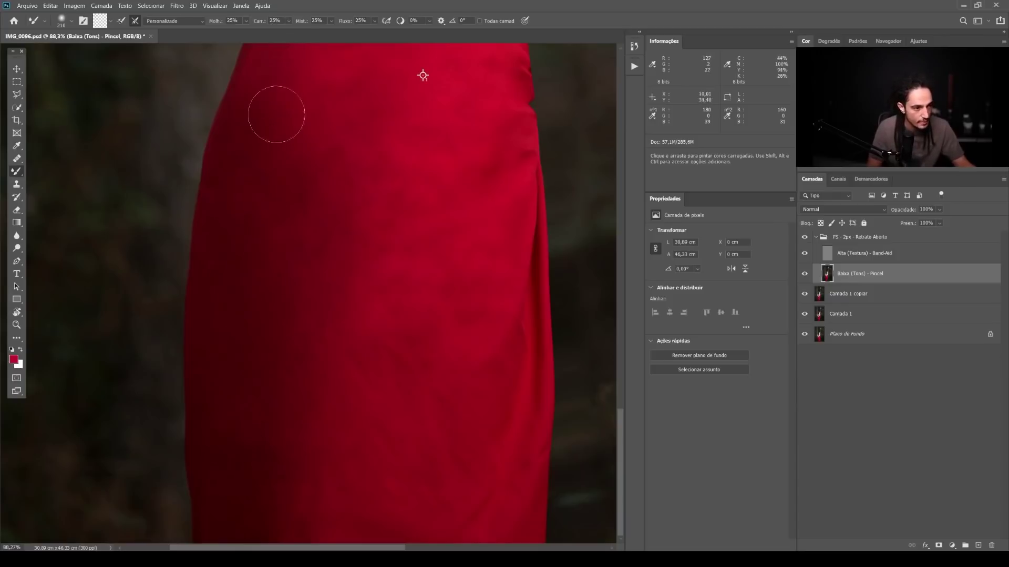
left_click_drag(236, 421, 222, 417)
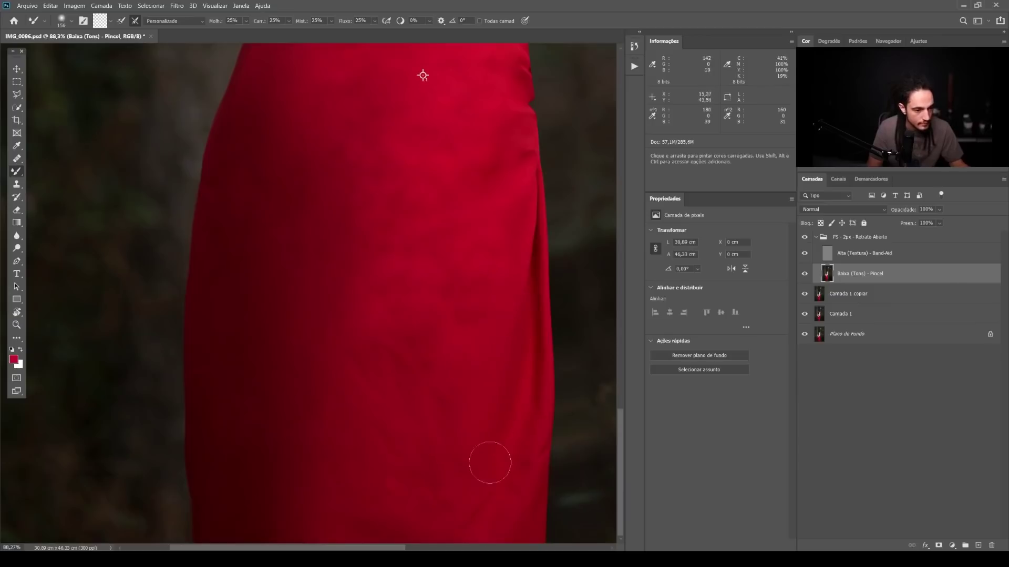
Step: Smooth the light and shadow transitions across the lower skirt down to the image edge with the Mixer Brush
key("f")
left_click_drag(493, 452, 446, 290)
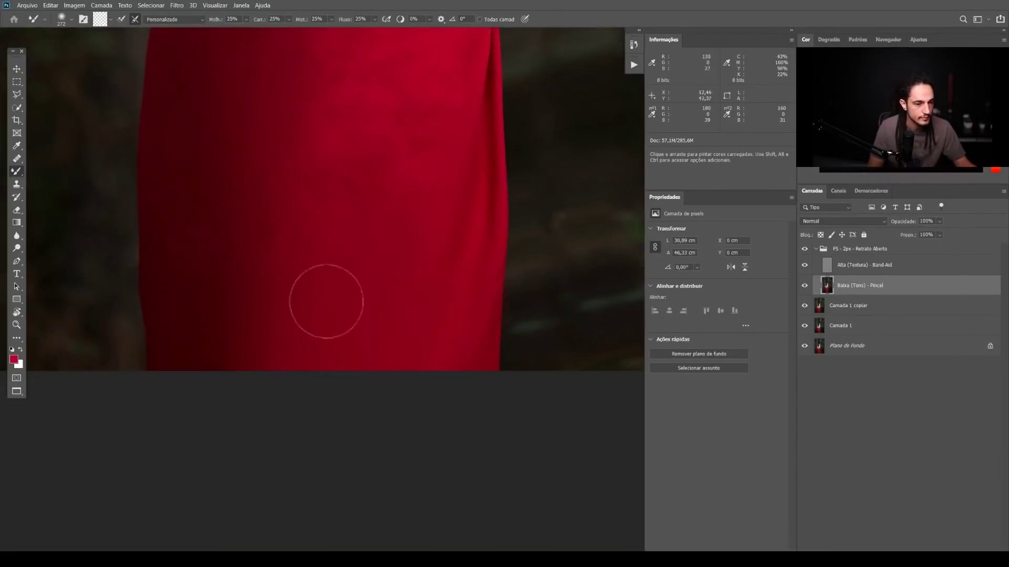
left_click_drag(326, 302, 421, 408)
left_click_drag(378, 152, 370, 410)
left_click_drag(334, 246, 318, 246)
left_click_drag(261, 374, 245, 373)
left_click_drag(416, 297, 436, 297)
mouse_move(537, 323)
left_mouse_down()
mouse_move(548, 249)
mouse_move(530, 261)
left_mouse_up()
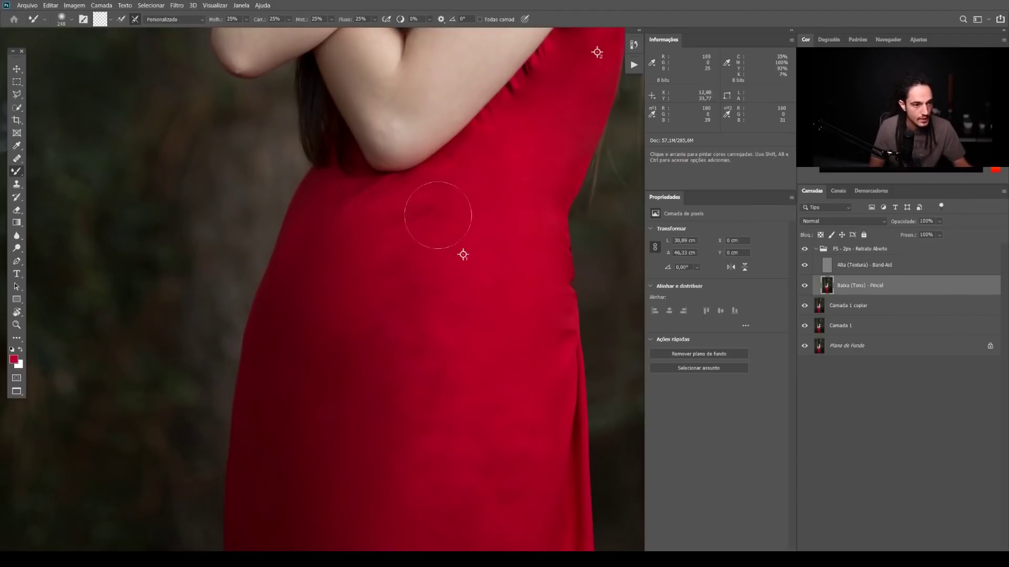
Step: Blend the remaining blotchy tones at the skirt's middle and in the bodice beside the forearm with the Mixer Brush
left_click_drag(410, 331, 401, 157)
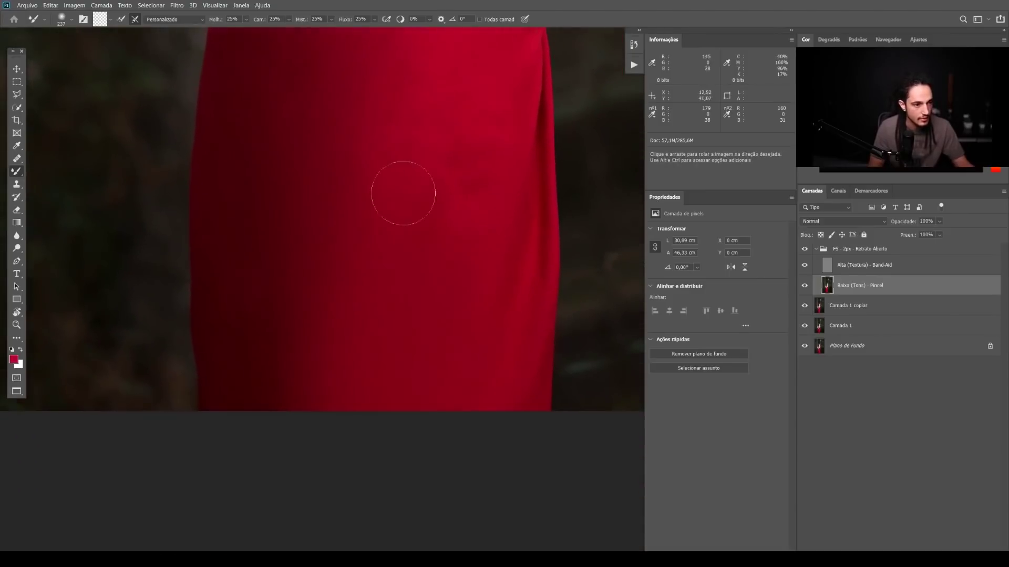
left_click_drag(412, 115, 420, 298)
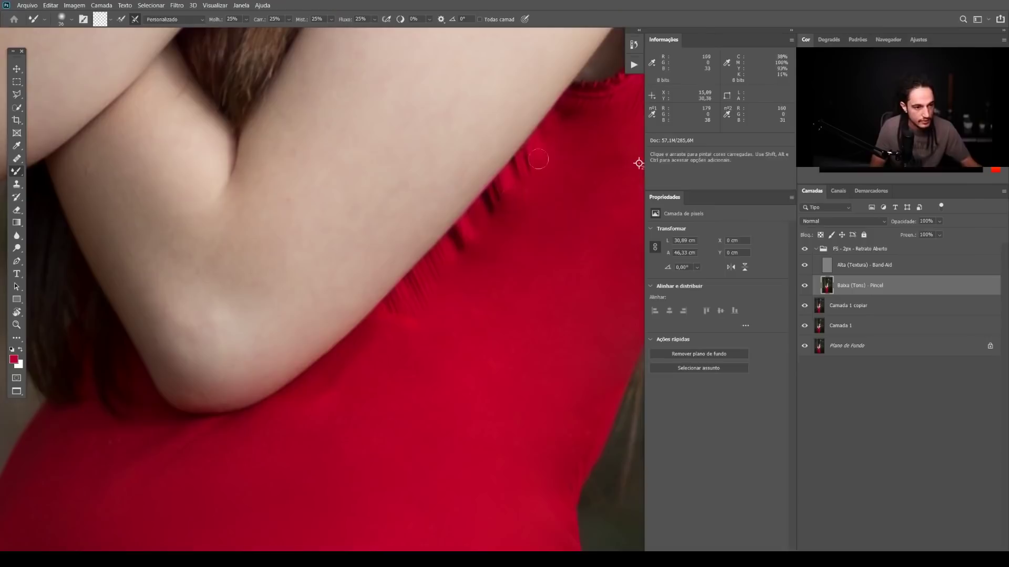
right_click(453, 258)
key("Return")
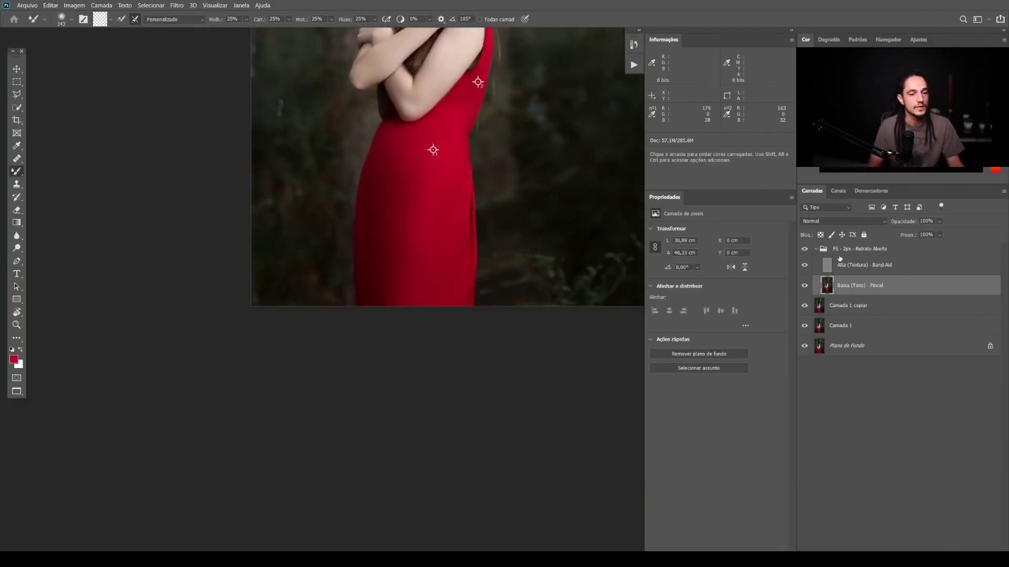
Step: Merge the "FS - 2px - Retrato Aberto" group into a single layer
left_click(847, 253)
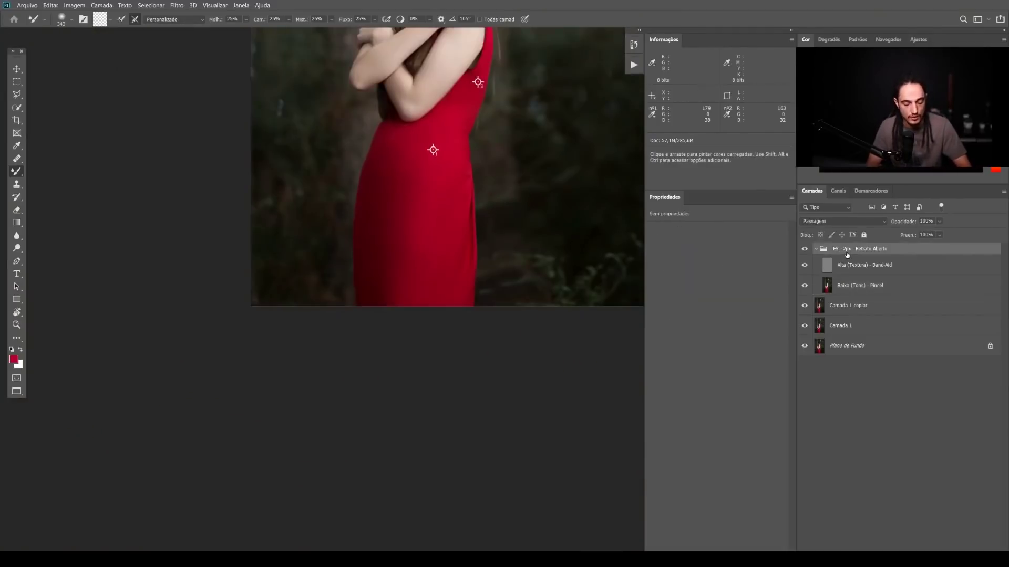
key("ctrl+e")
Step: Draw a closed Pen path from the waist along a slimmer skirt contour, enclosing the outer fold and adjacent background
left_click_drag(414, 254, 407, 256)
left_click_drag(420, 262, 475, 238)
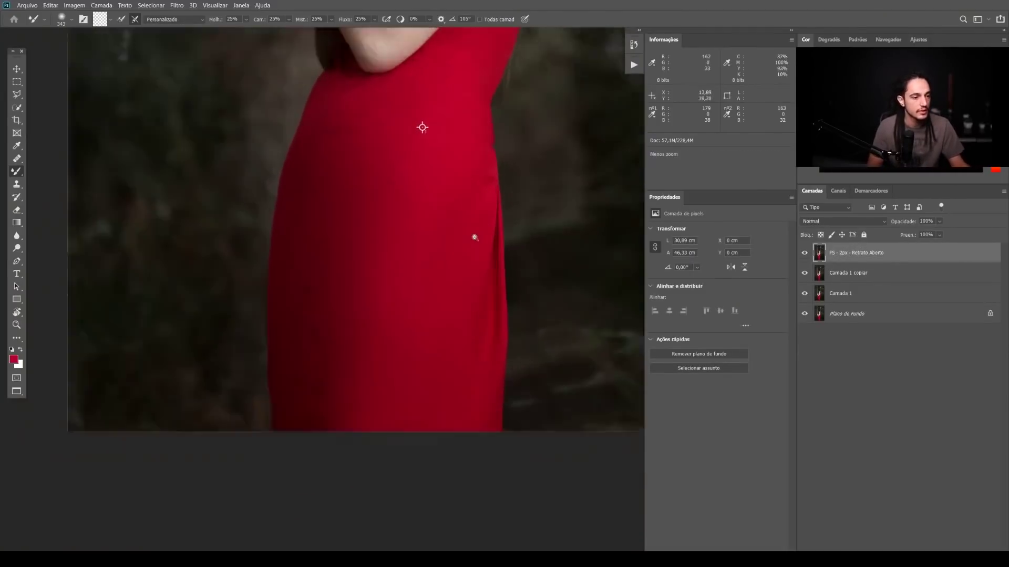
scroll(474, 238, "up", 2)
scroll(481, 233, "down", 4)
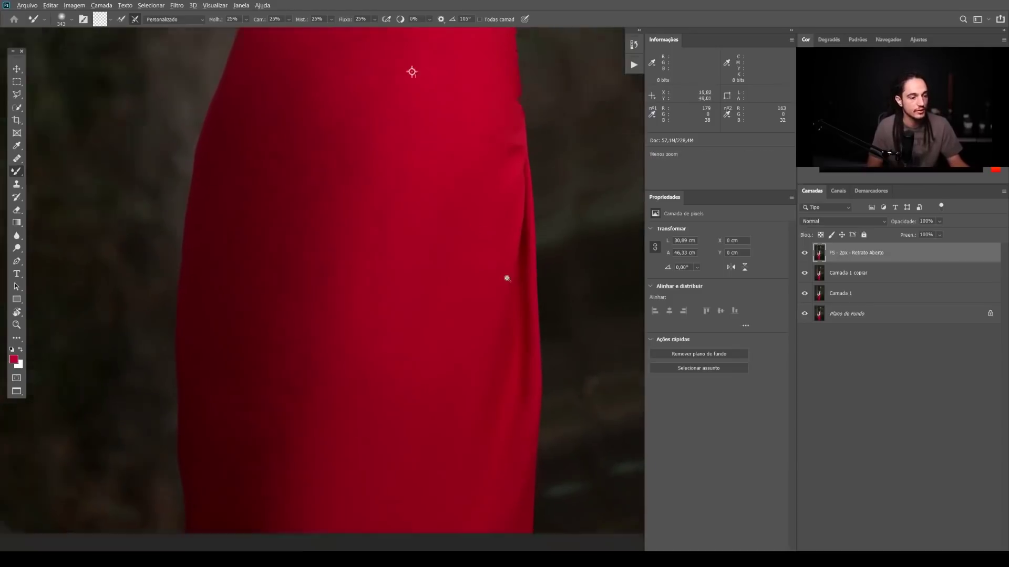
scroll(500, 272, "up", 2)
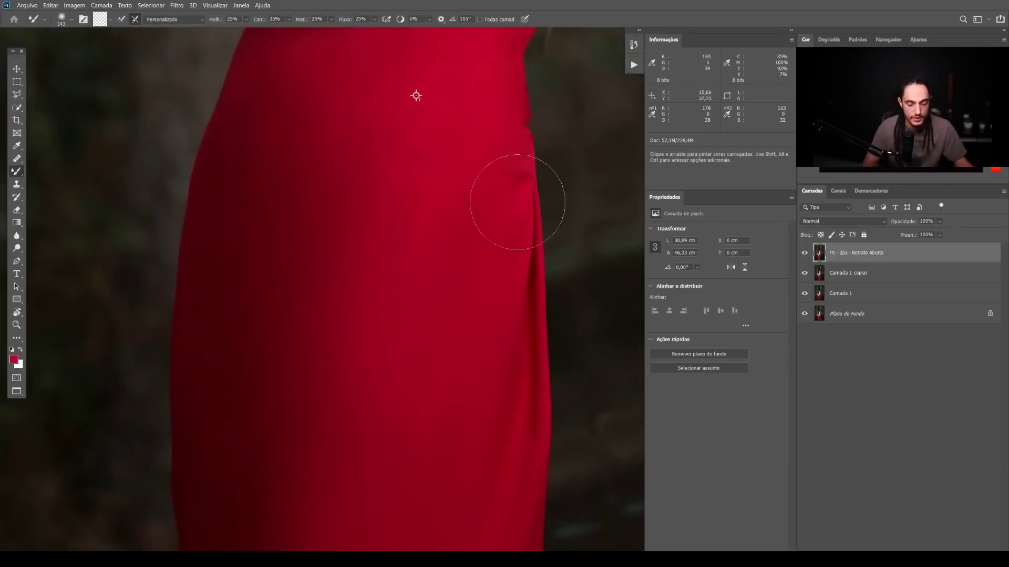
key("p")
left_click_drag(531, 53, 525, 82)
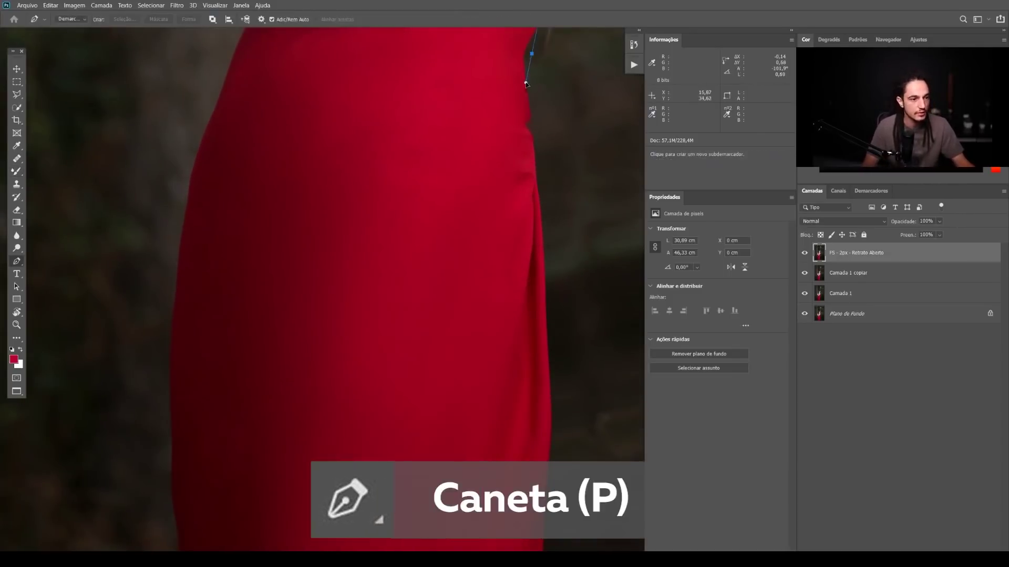
left_click(537, 295)
left_click_drag(484, 461, 471, 536)
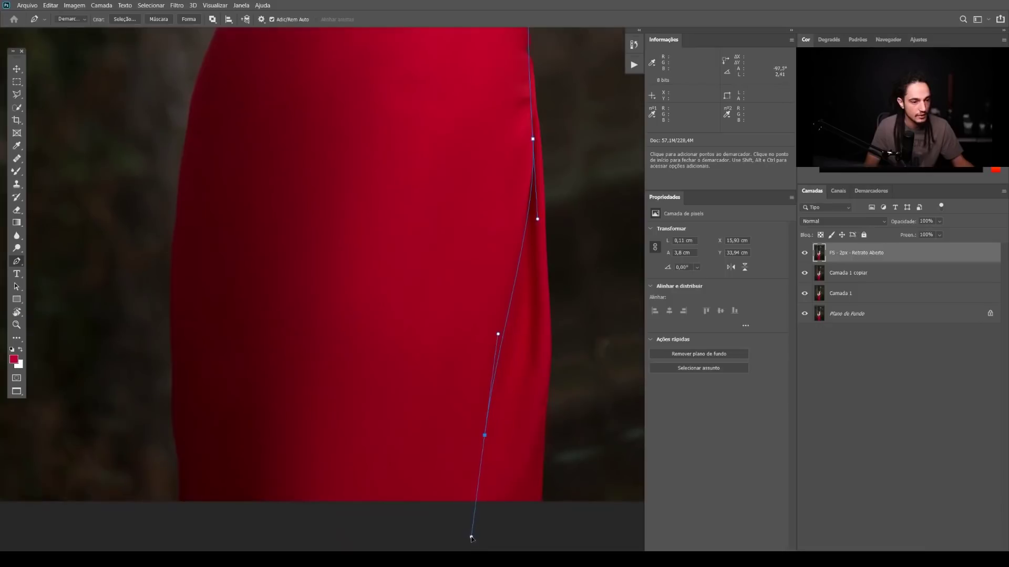
scroll(590, 439, "up", 5)
left_click_drag(569, 350, 559, 326)
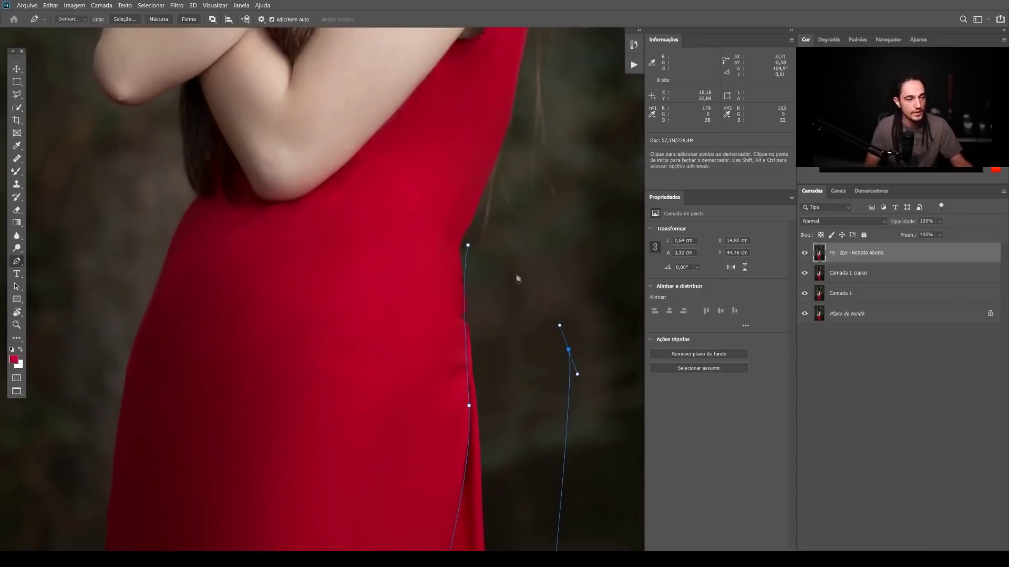
left_click(468, 246)
Step: Convert the closed path beside the skirt into a selection
right_click(519, 319)
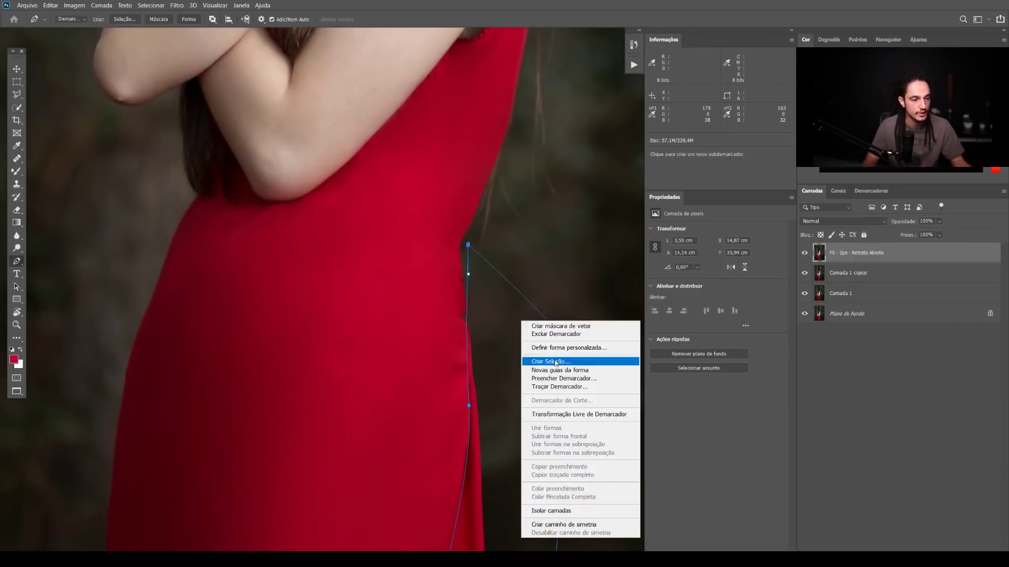
left_click(551, 362)
key("Return")
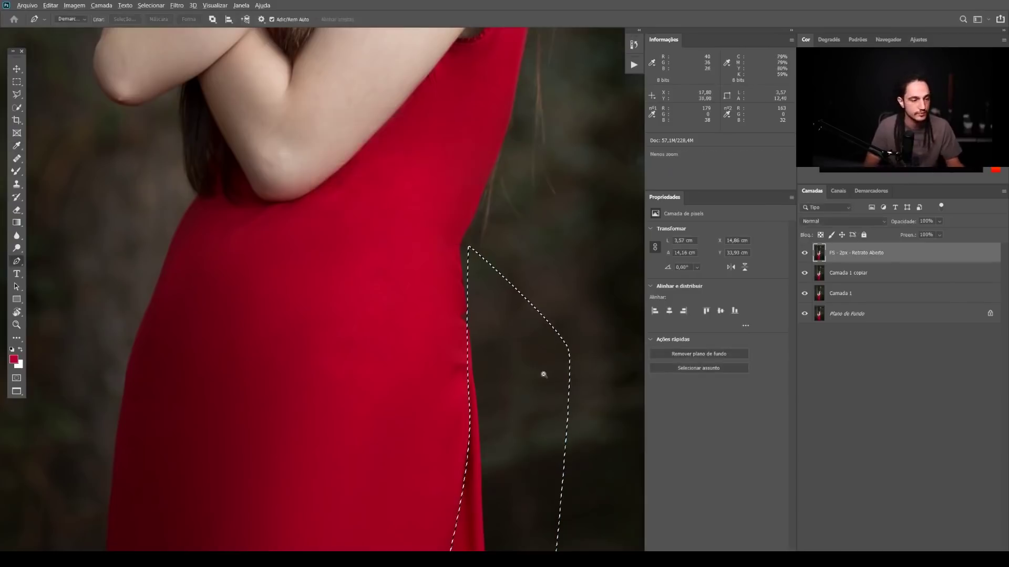
Step: Cover the skirt's outer fold inside the selection with dark background using the Clone Stamp, and deselect the area
scroll(399, 215, "down", 5)
key("s")
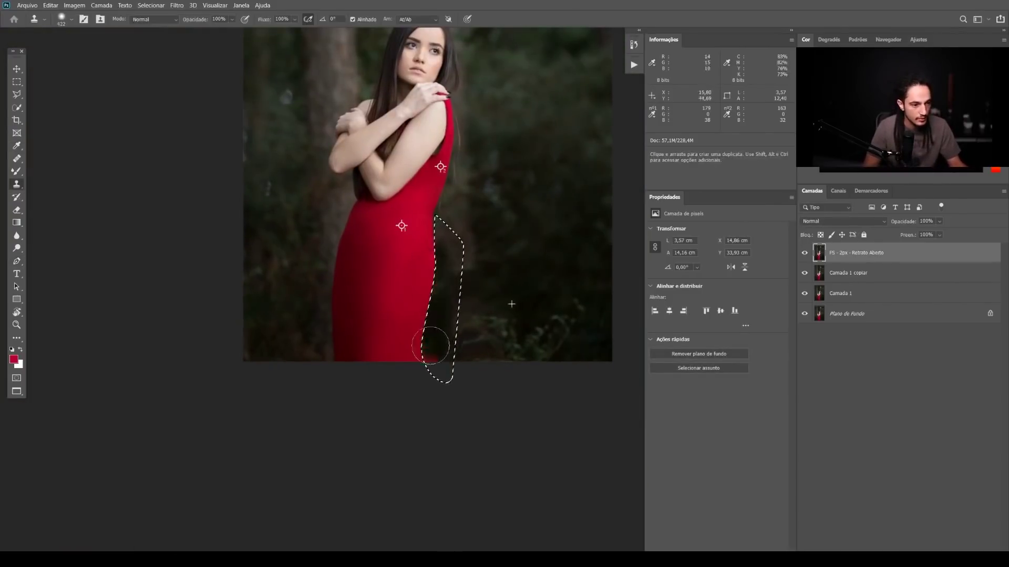
right_click(437, 418)
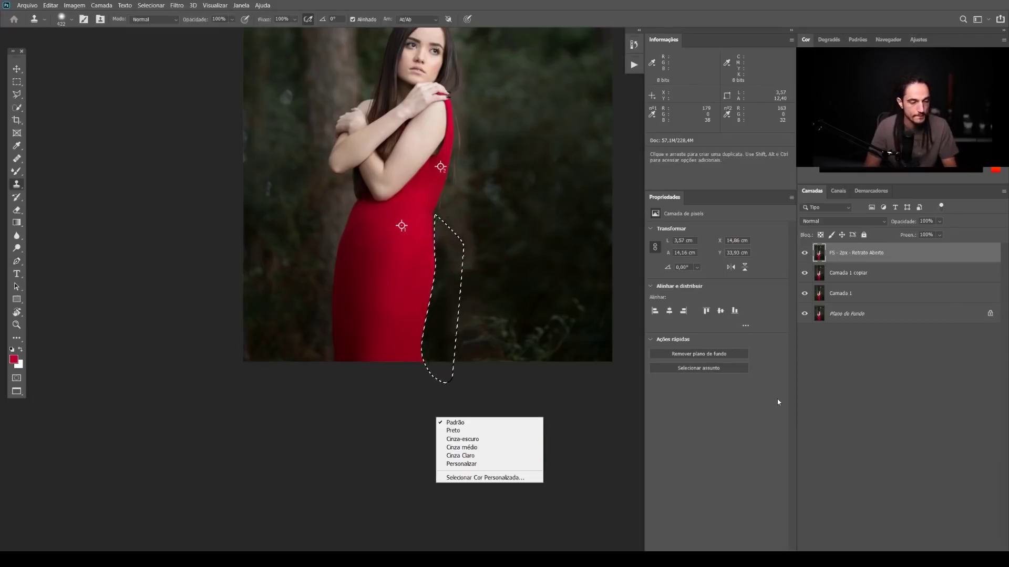
key("Escape")
key("ctrl+d")
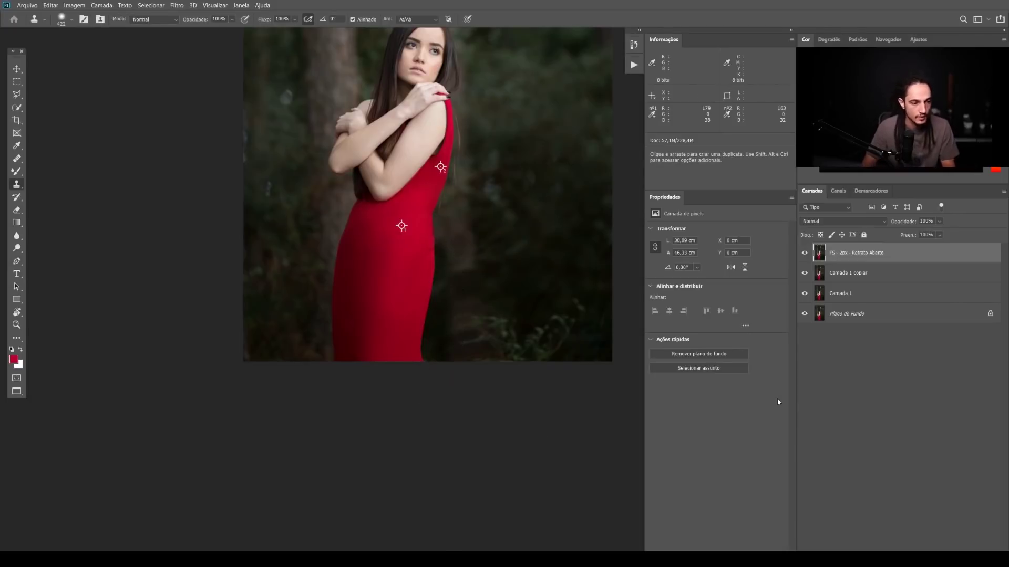
Step: Clone background over the leftover red bumps along the dress's outer waist edge to make the contour smooth
key("ctrl+0")
key("b")
mouse_move(499, 447)
left_mouse_down()
mouse_move(538, 446)
mouse_move(537, 363)
mouse_move(268, 416)
left_mouse_up()
left_click_drag(463, 357, 417, 337)
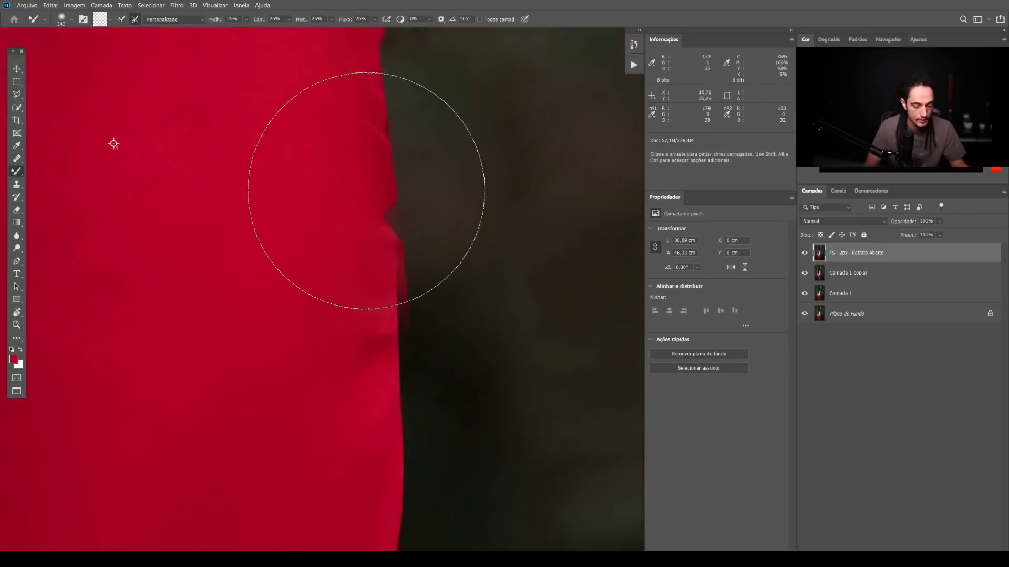
key("j")
key("s")
mouse_move(445, 296)
left_mouse_down()
mouse_move(410, 303)
mouse_move(413, 323)
left_mouse_up()
left_click(440, 337, "alt")
left_click_drag(413, 320, 408, 287)
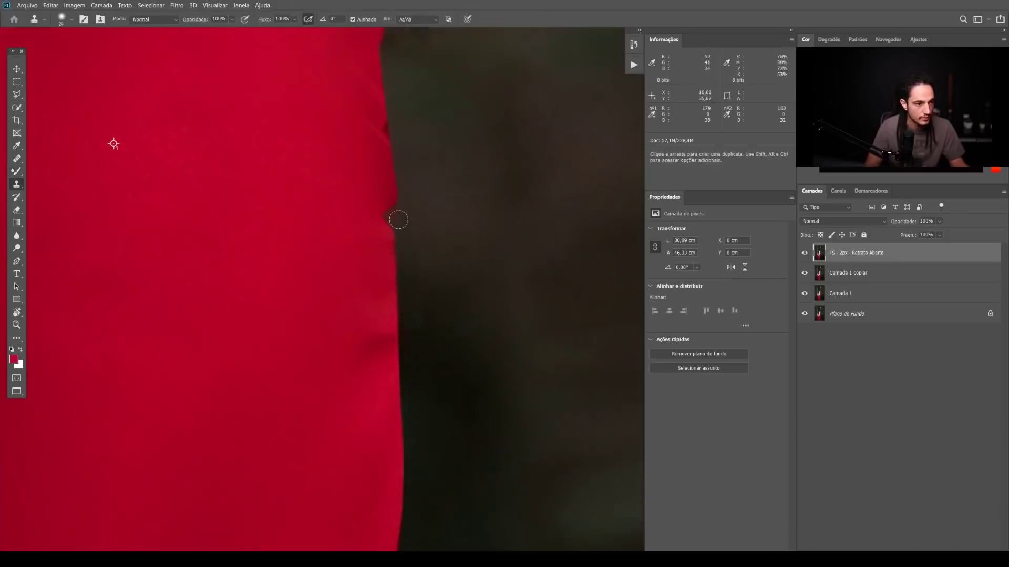
left_click_drag(443, 291, 465, 274)
left_click_drag(496, 320, 444, 321)
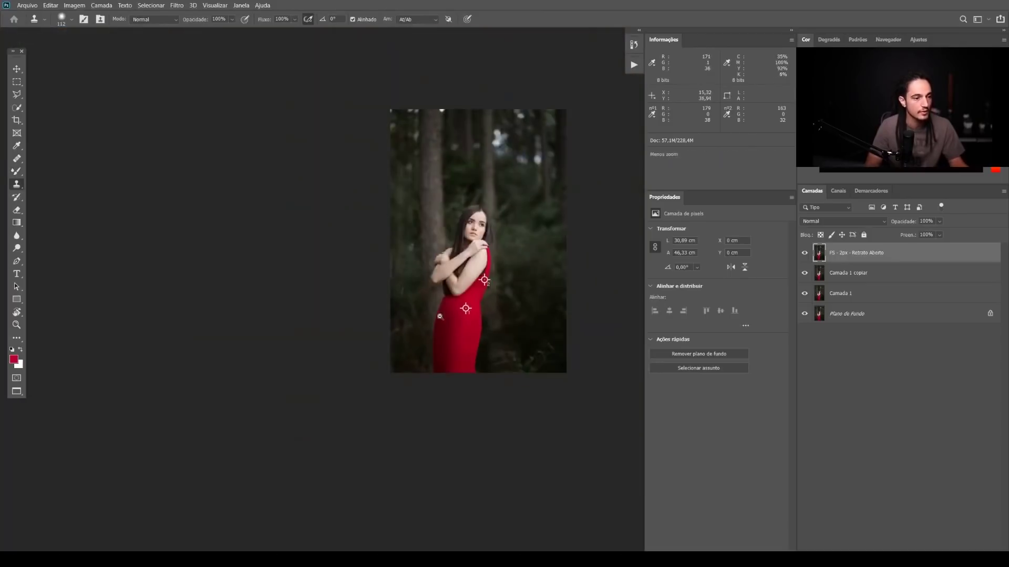
Step: Compare the retouched dress with the earlier stages and the original photo by toggling the retouching layers' visibility
scroll(517, 346, "up", 4)
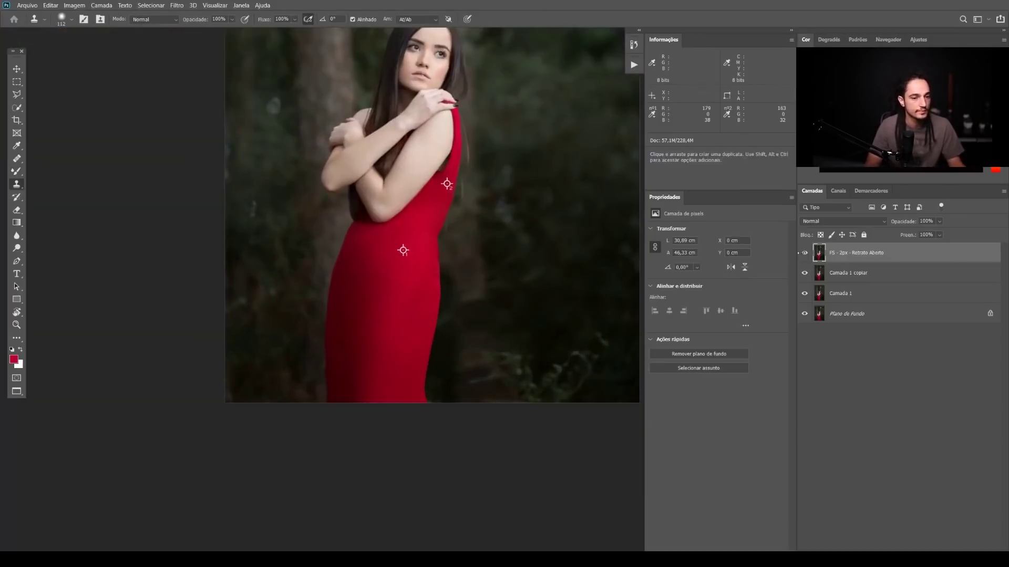
left_click_drag(800, 254, 805, 254)
left_click(805, 259)
left_click(808, 259)
left_click(808, 260)
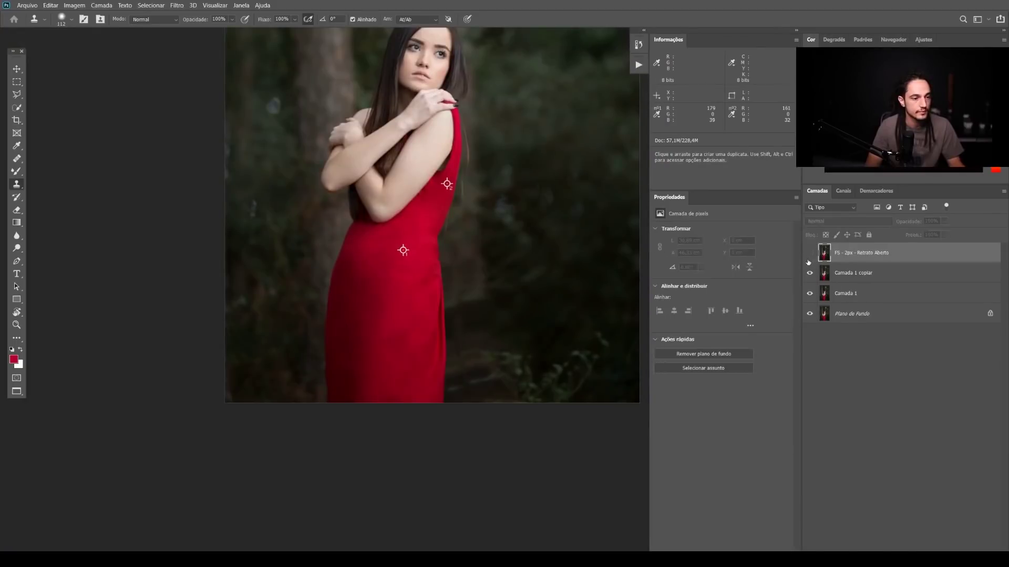
left_click(809, 254)
left_click_drag(809, 257, 810, 297)
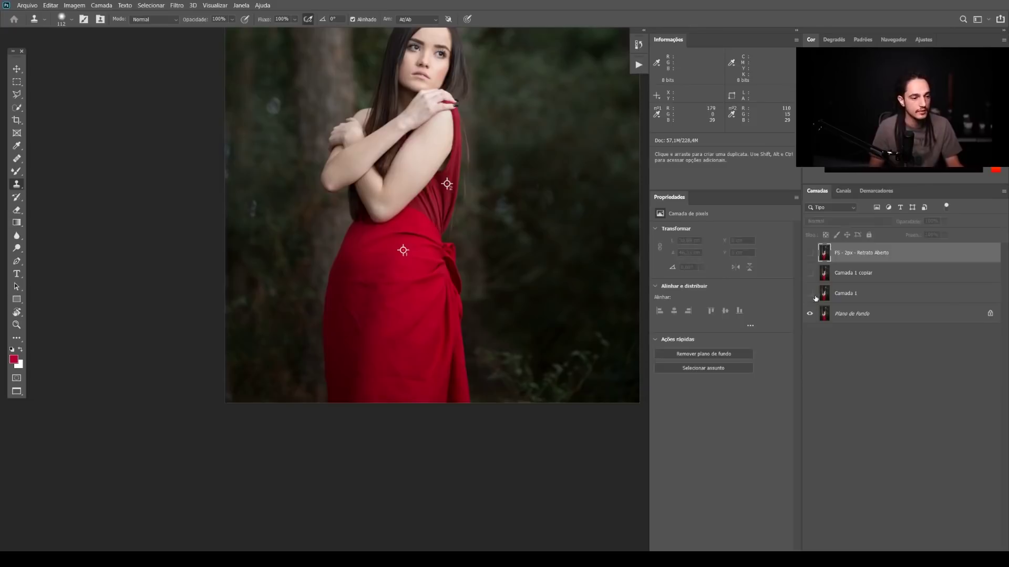
left_click(810, 294)
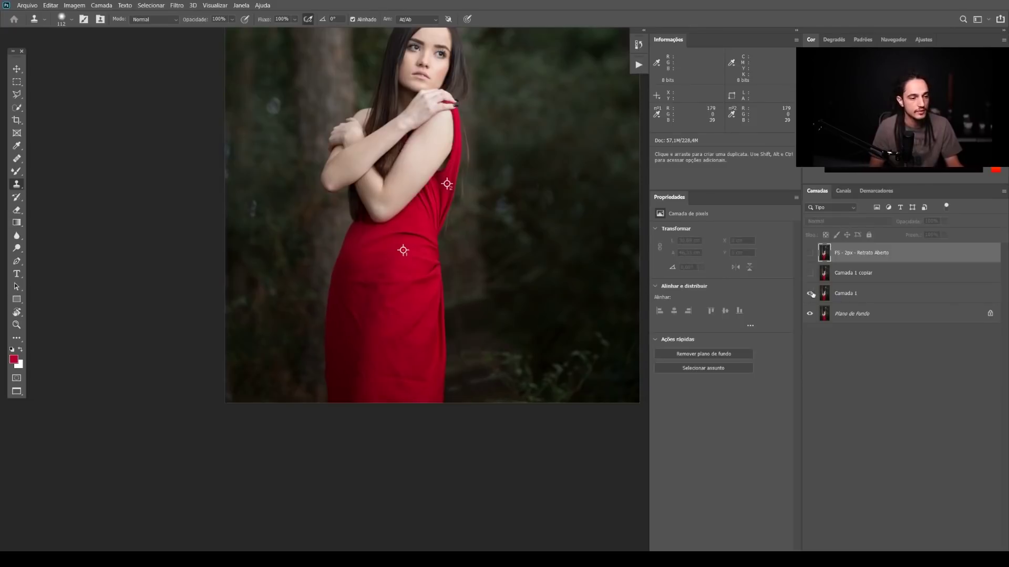
left_click(811, 254)
scroll(520, 289, "down", 2)
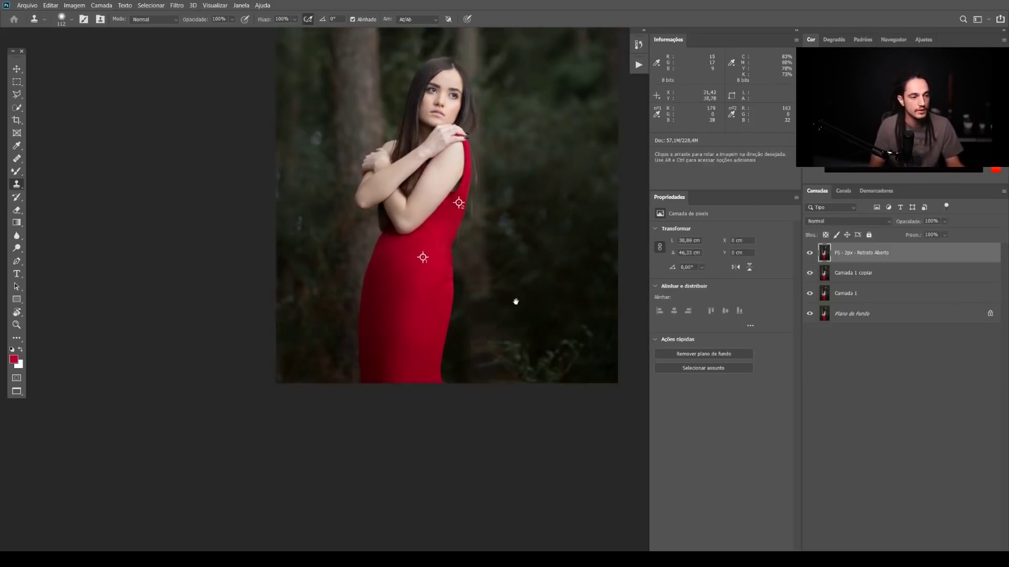
left_click_drag(515, 302, 521, 377)
scroll(522, 367, "down", 1)
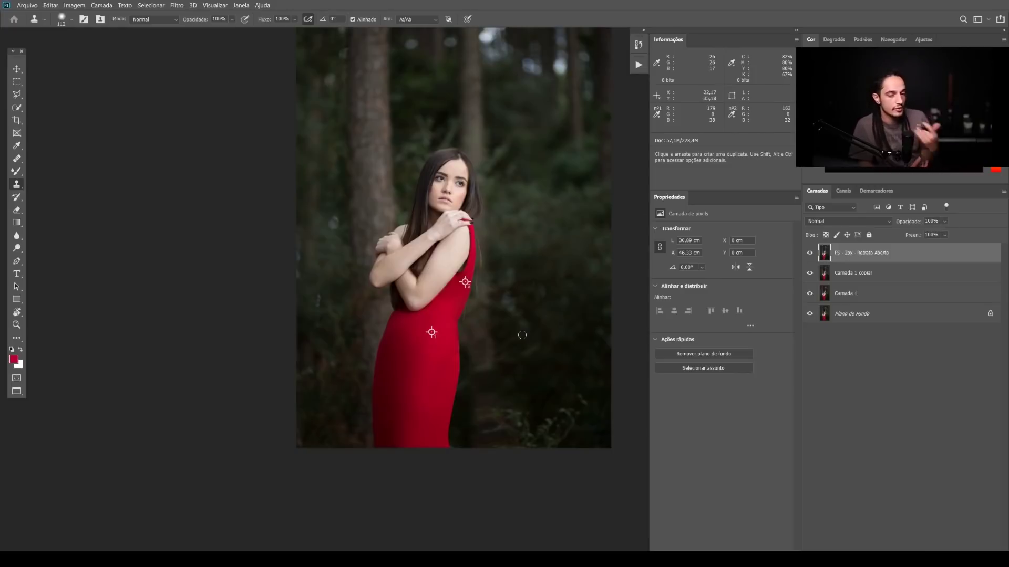
key("alt+Tab")
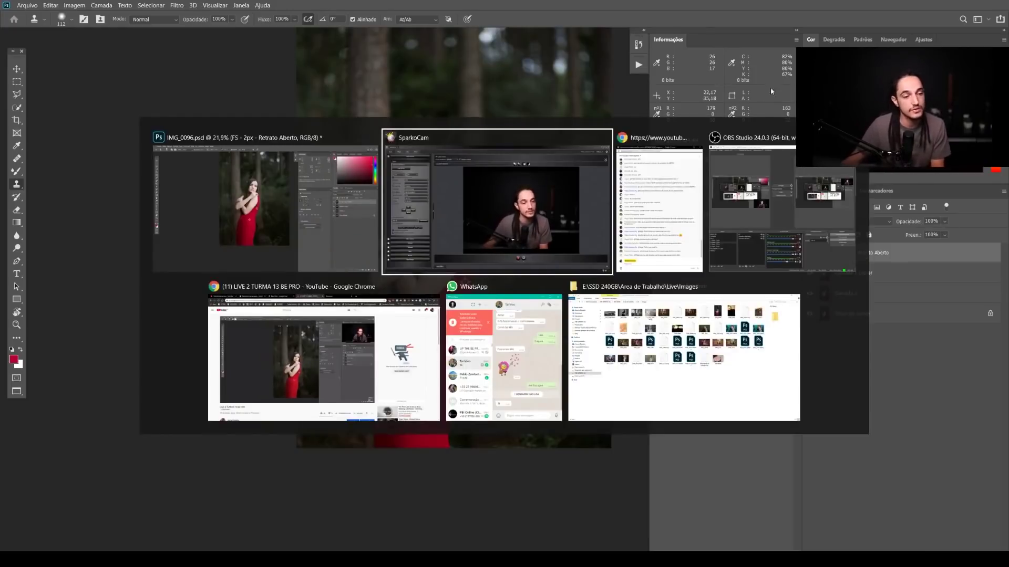